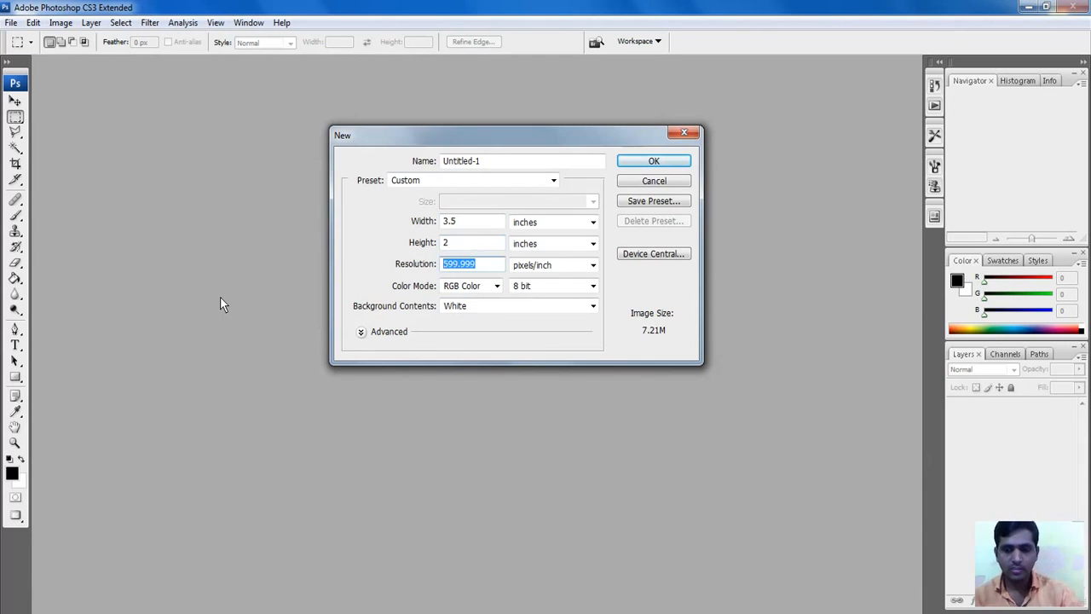
Step: Create a 600 ppi blank document and add the word ROYAL near its upper left
type("600")
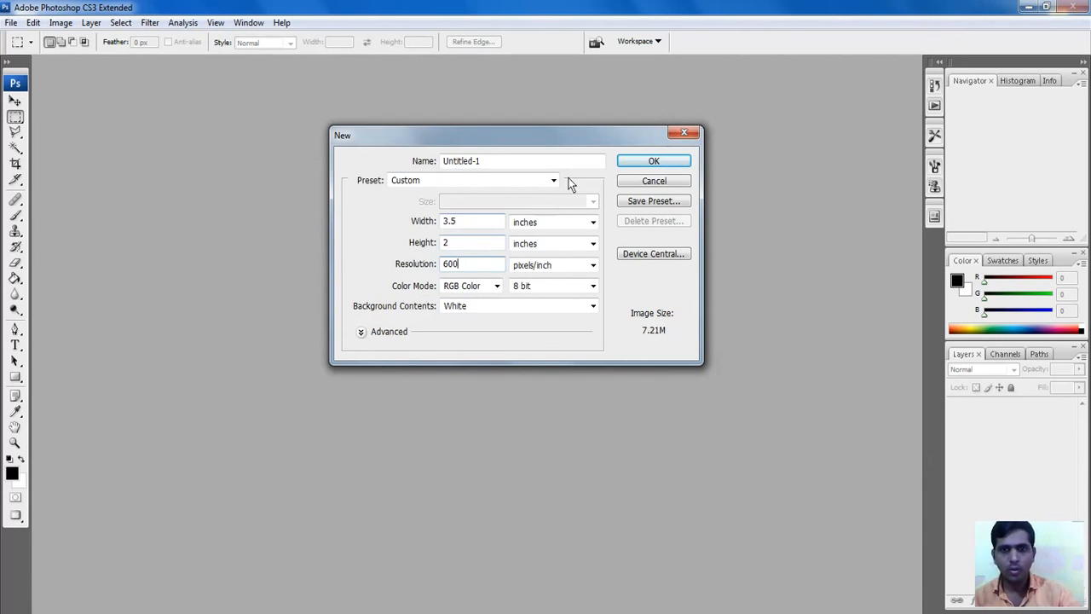
left_click(667, 163)
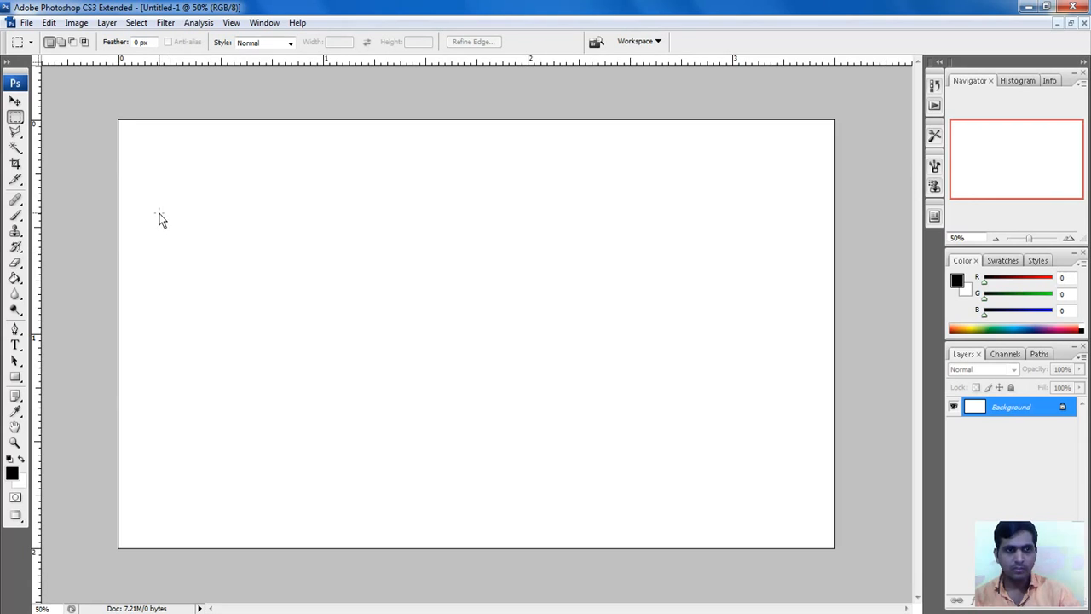
left_click(15, 345)
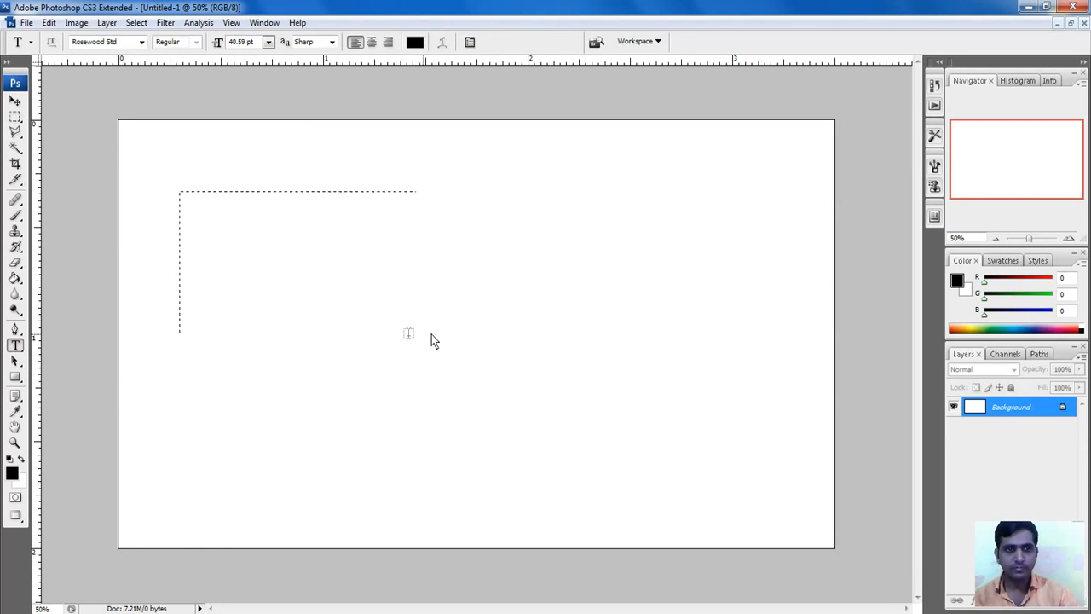
left_click_drag(431, 334, 614, 306)
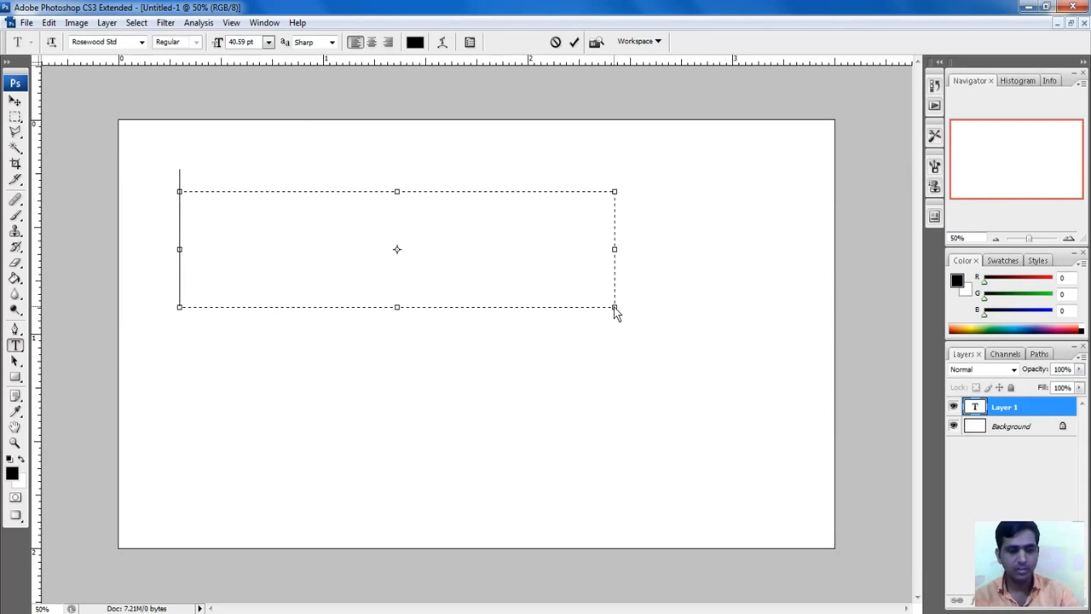
type("ROYA")
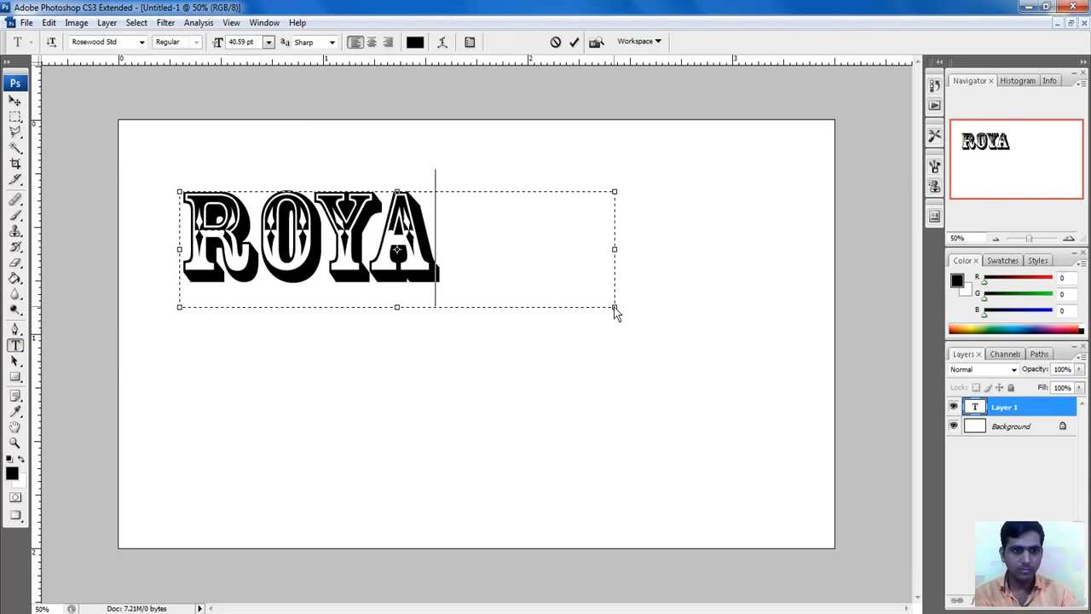
type("L")
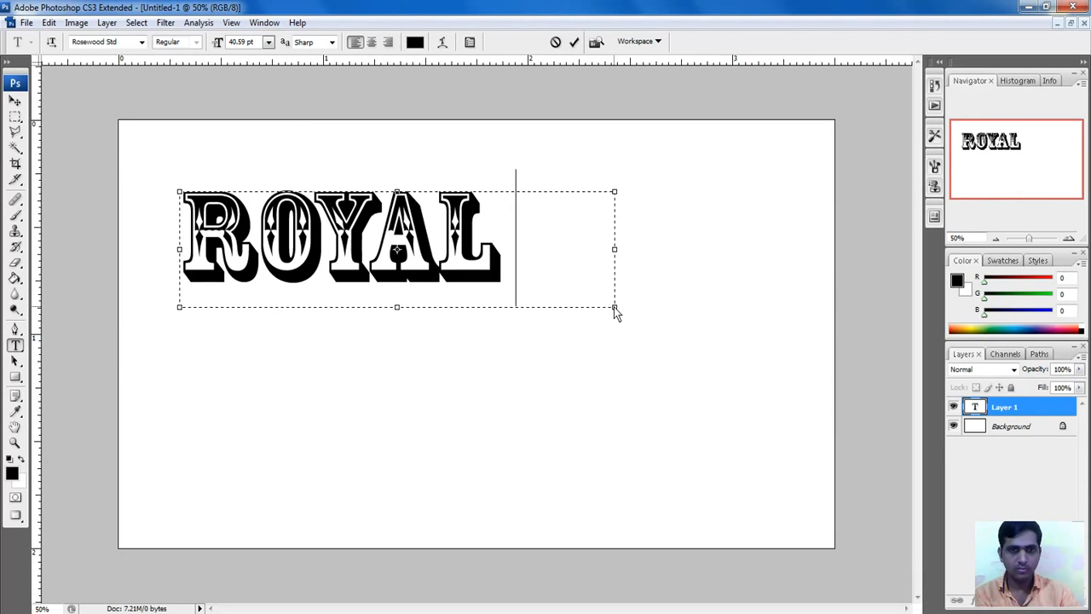
left_click_drag(615, 307, 537, 298)
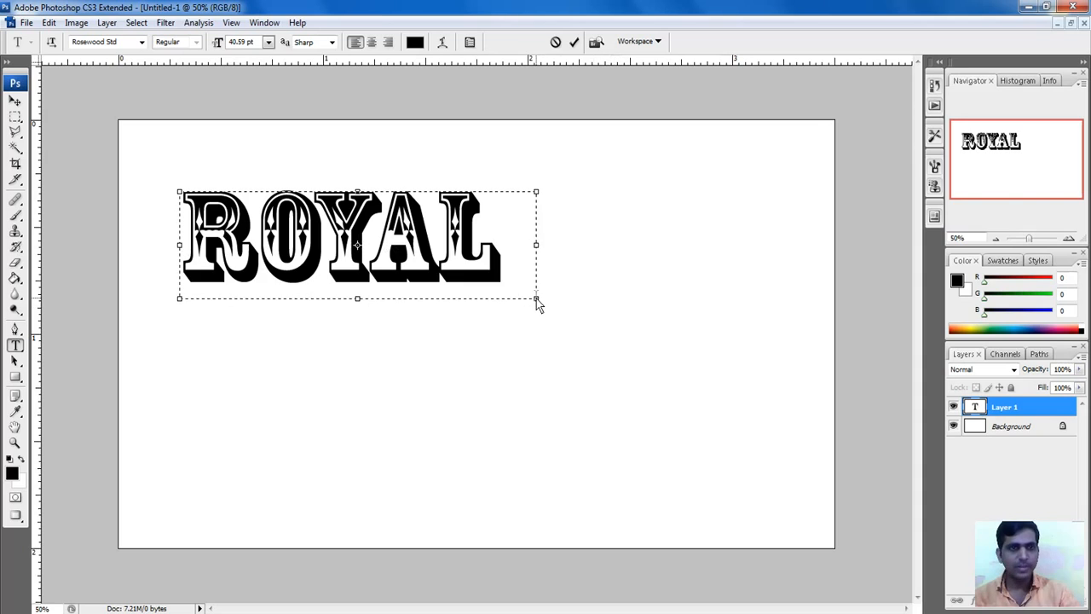
left_click(575, 42)
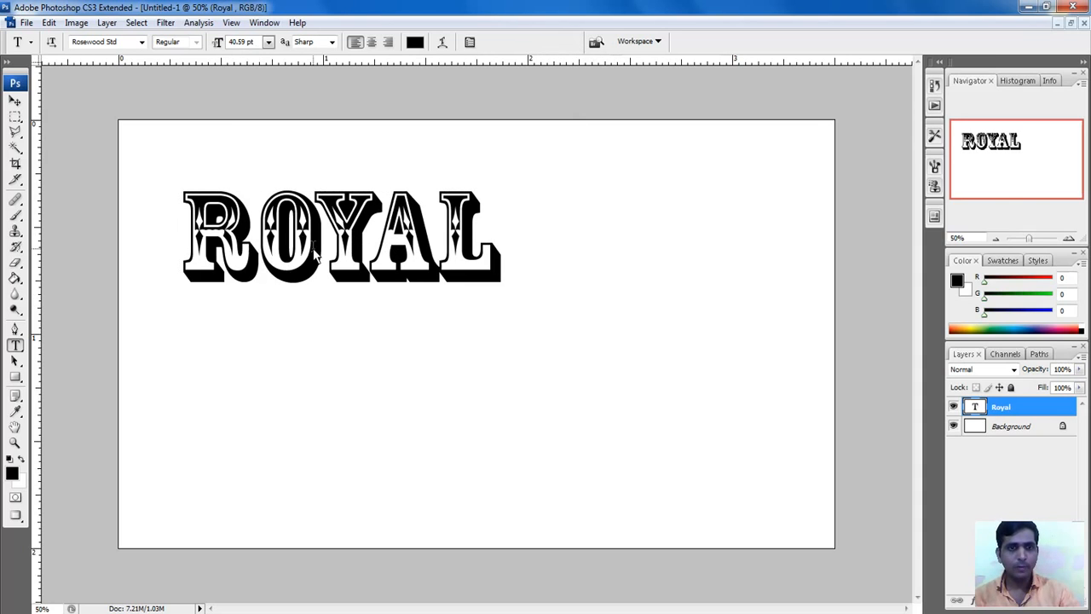
Step: Nudge the ROYAL text and show its Rosewood Std 40.59 pt settings in the Character panel
left_click(14, 100)
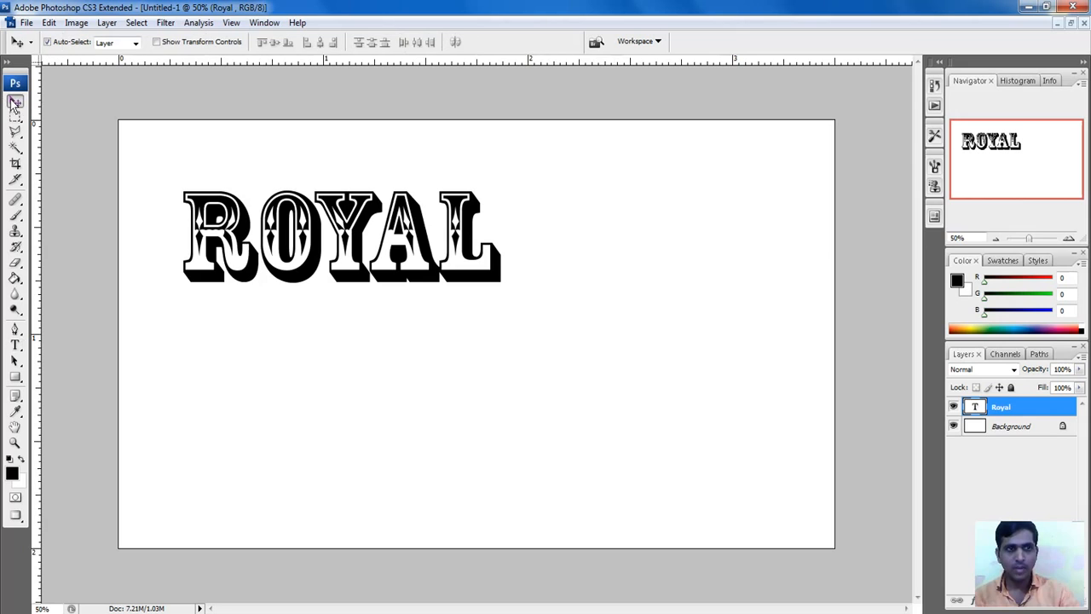
left_click_drag(308, 253, 336, 244)
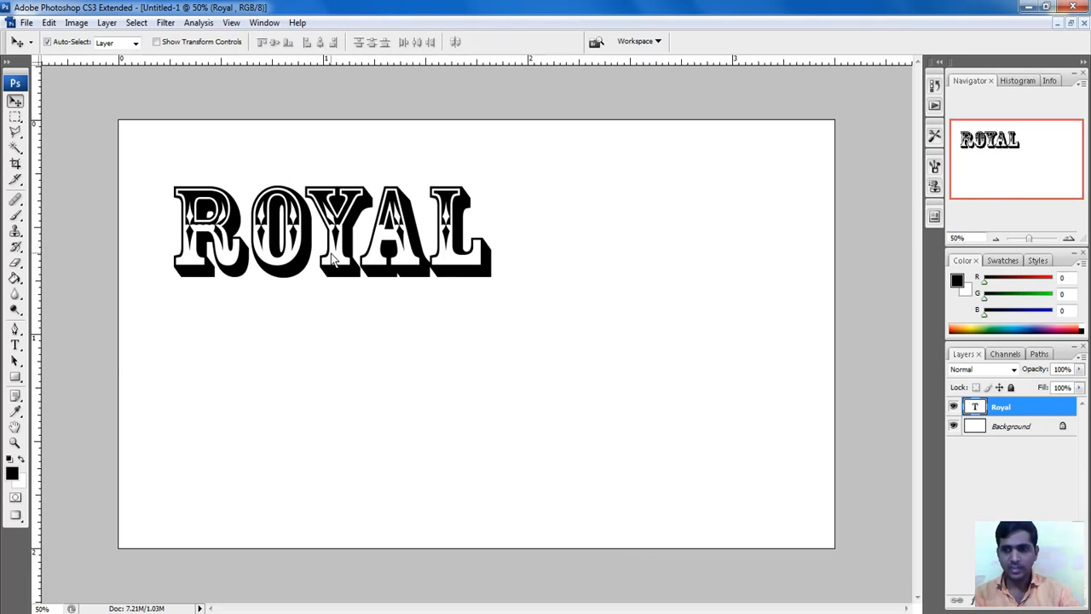
double_click(976, 408)
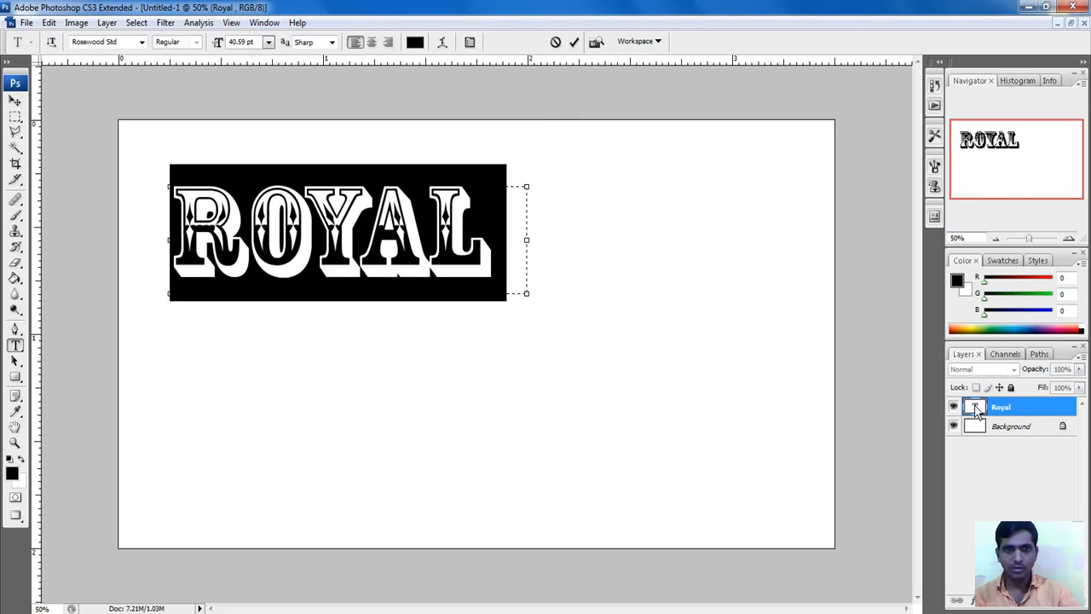
left_click(370, 237)
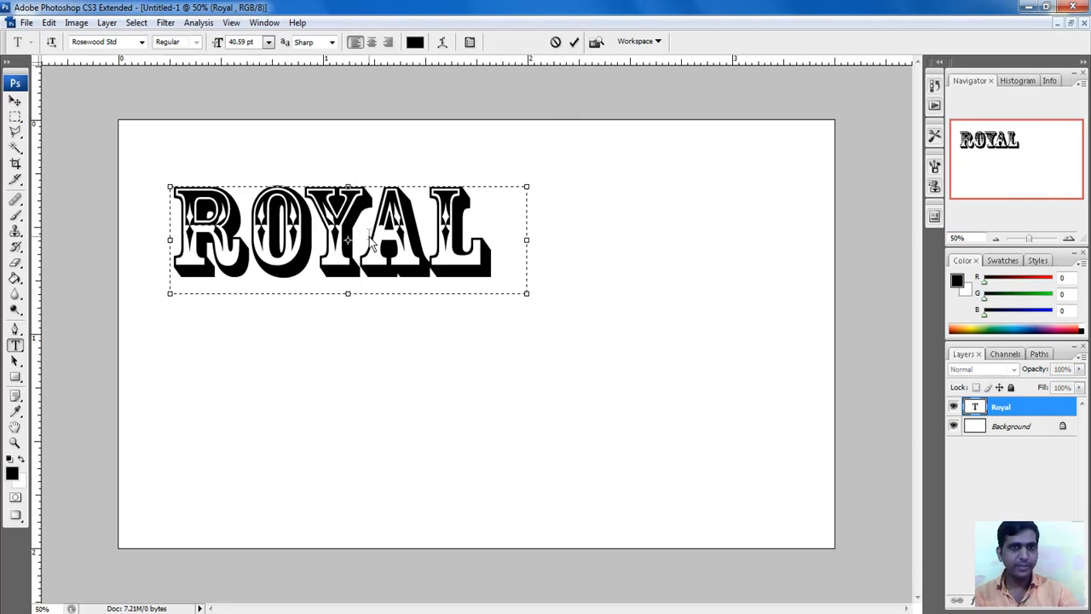
left_click(469, 44)
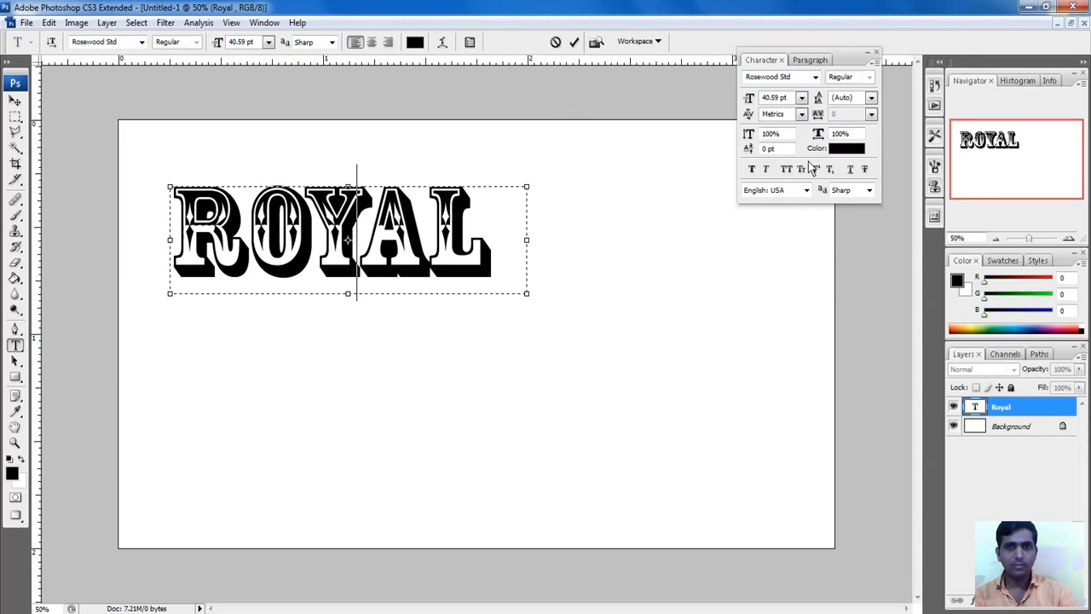
left_click(574, 42)
key("v")
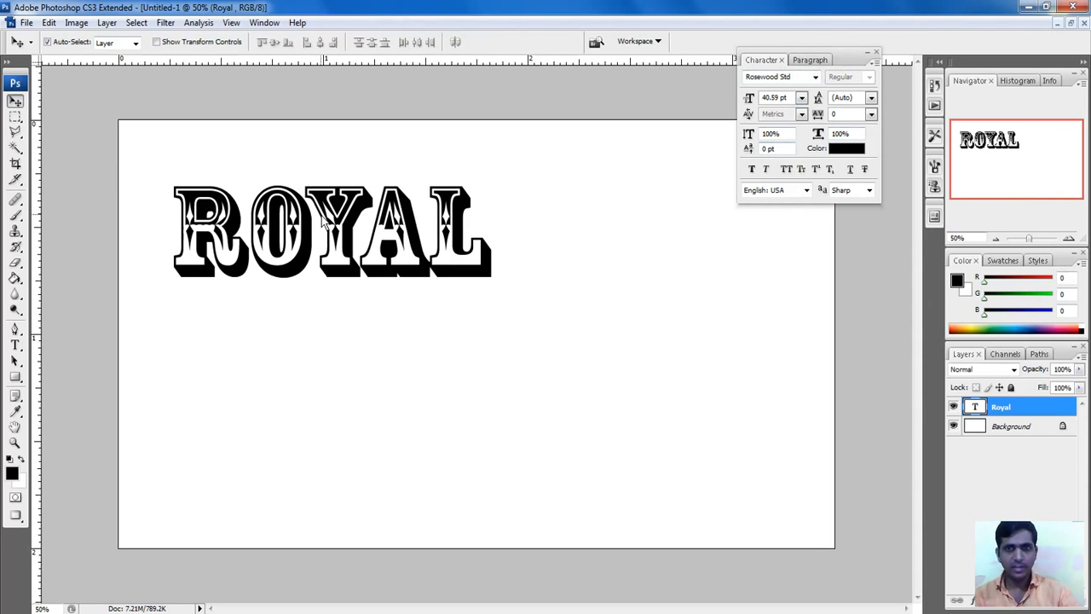
Step: Try Showcard Gothic and Verdana, then set the ROYAL text in Copperplate Gothic
left_click(800, 79)
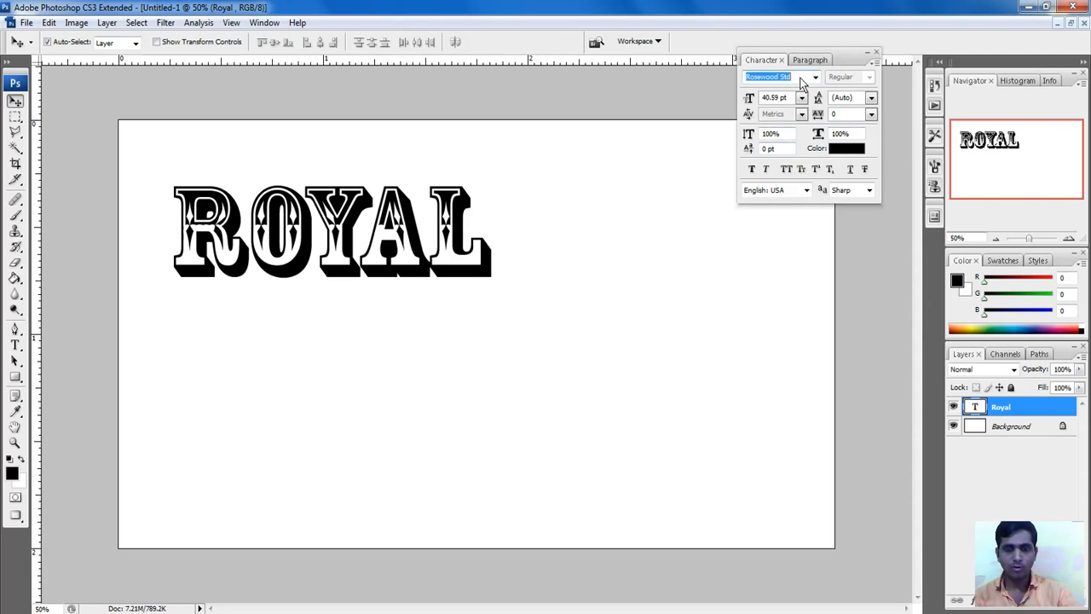
left_click(814, 78)
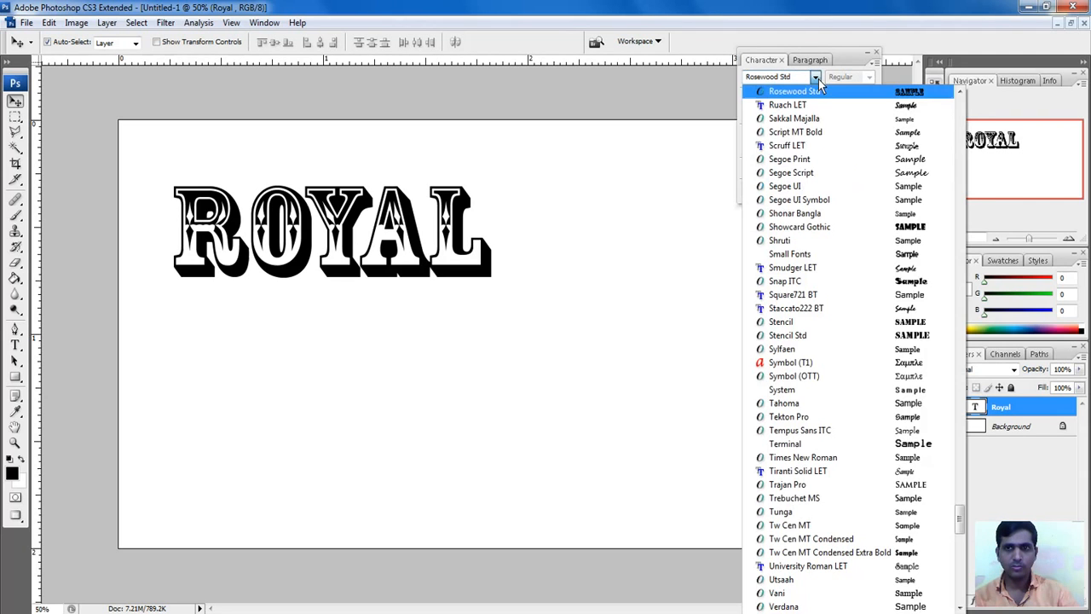
left_click(834, 228)
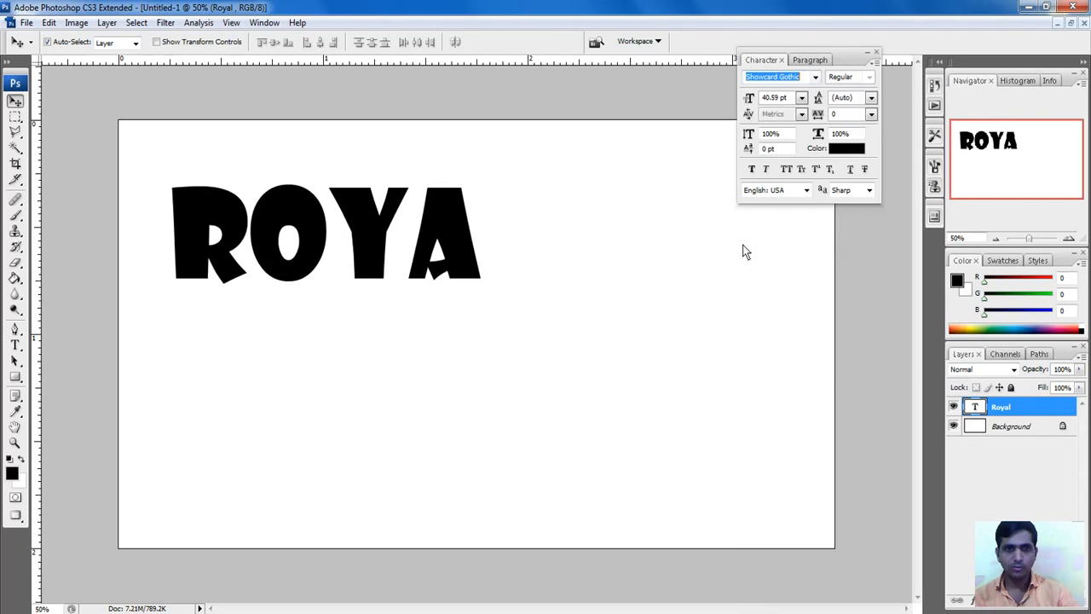
left_click(813, 79)
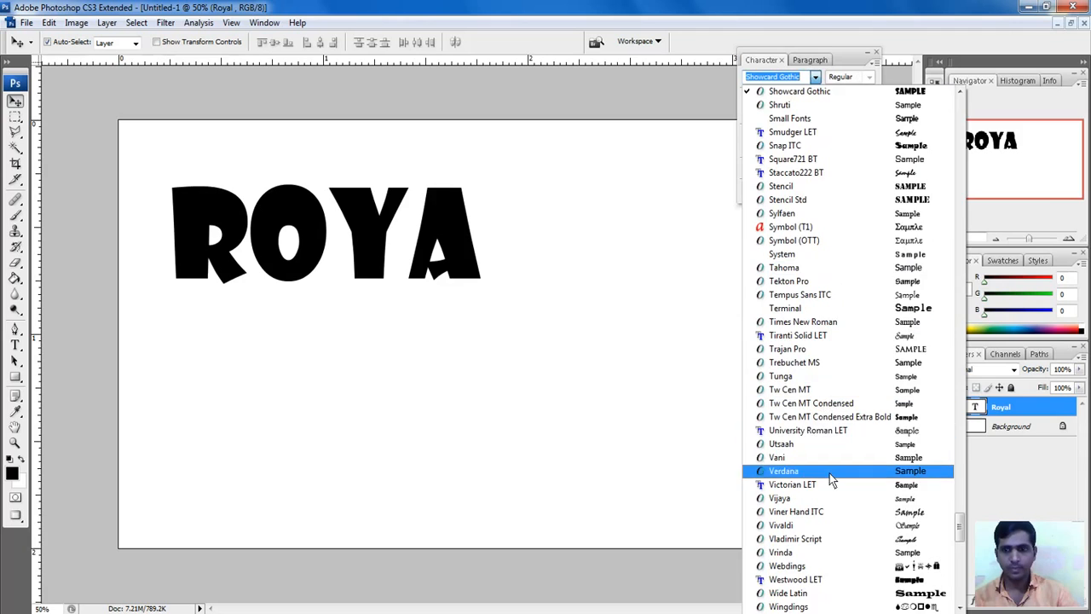
left_click(802, 402)
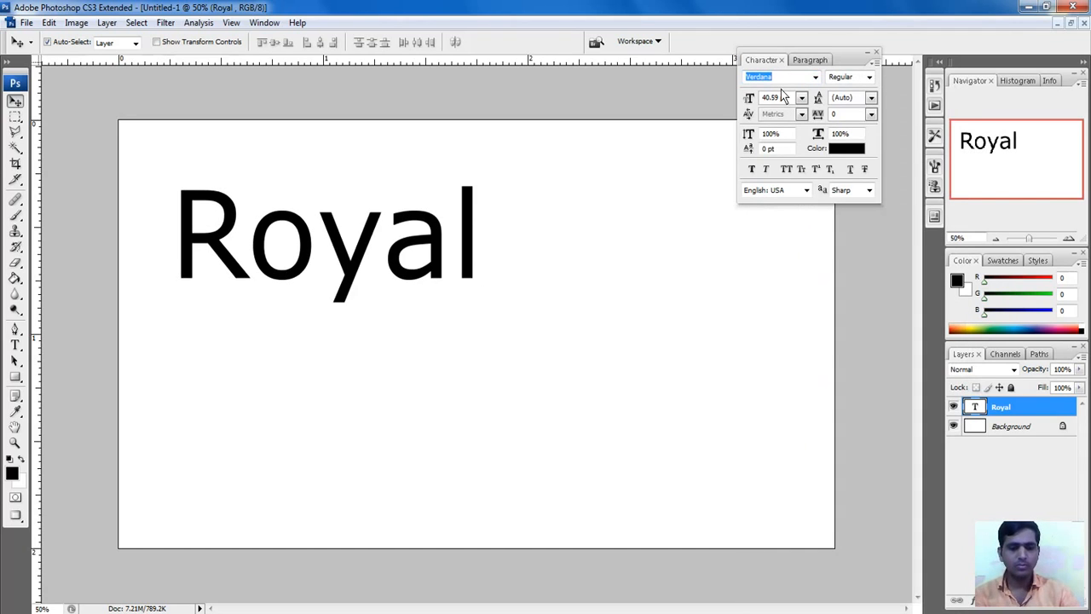
type("rplate Got...")
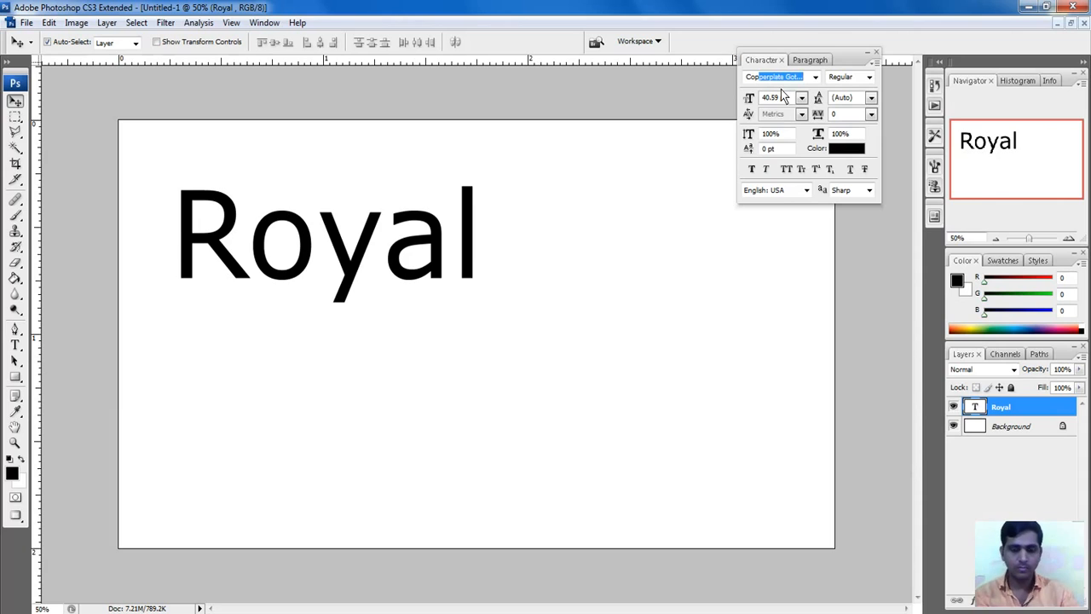
key("Return")
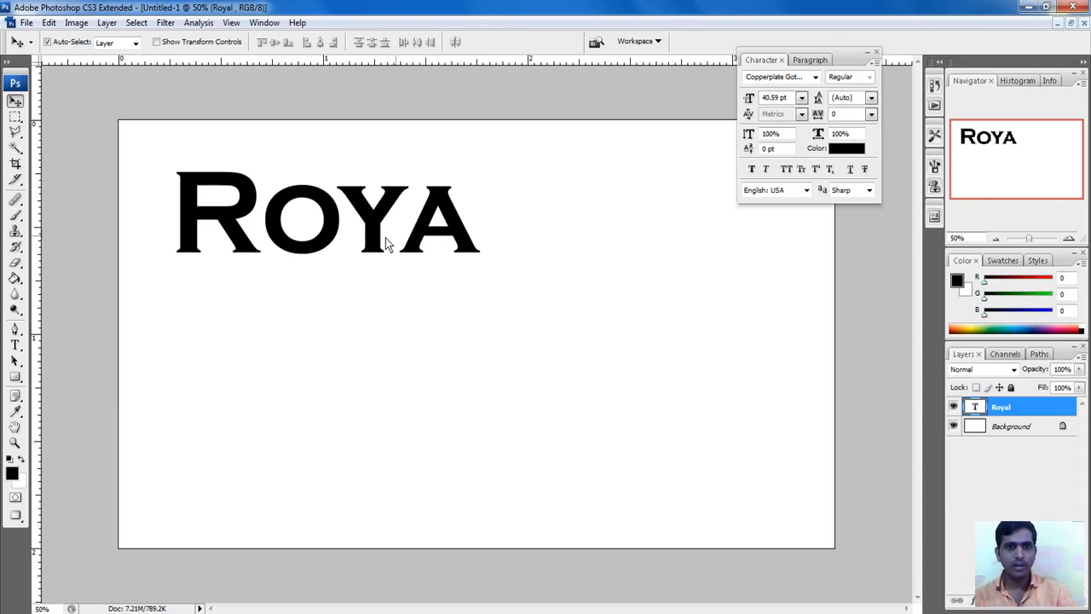
Step: Widen the text box so the full word ROYAL shows, and move it lower on the card
left_click_drag(385, 238, 377, 294)
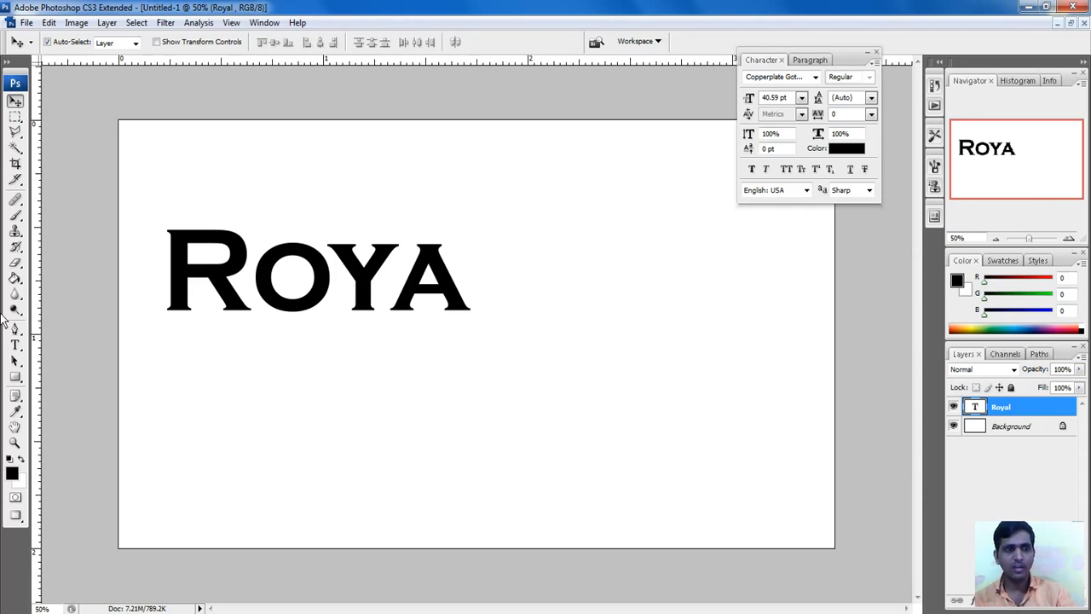
left_click(15, 344)
left_click(456, 290)
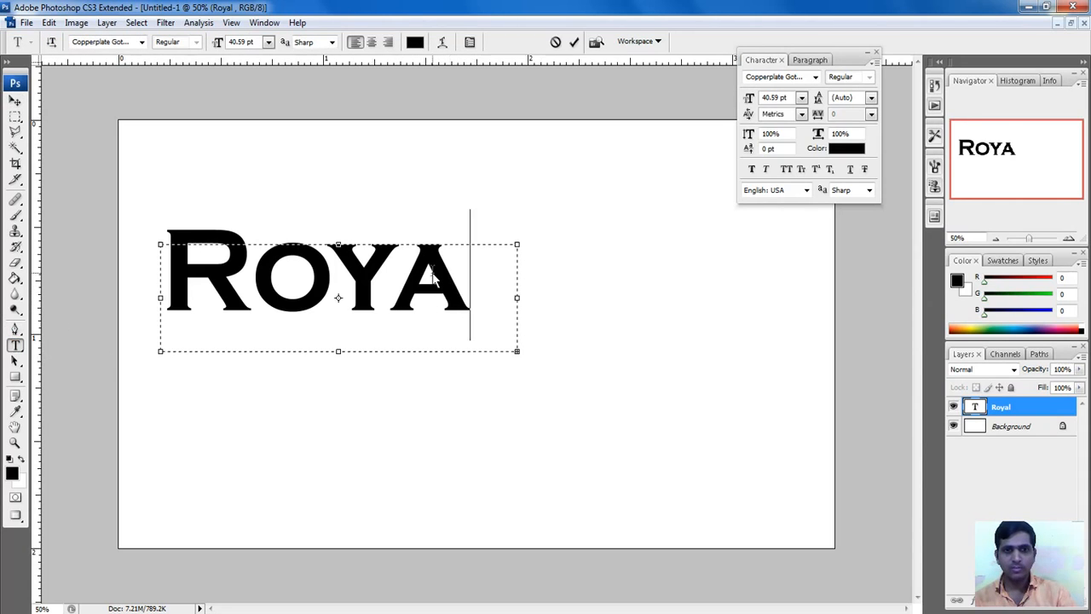
left_click_drag(519, 351, 565, 346)
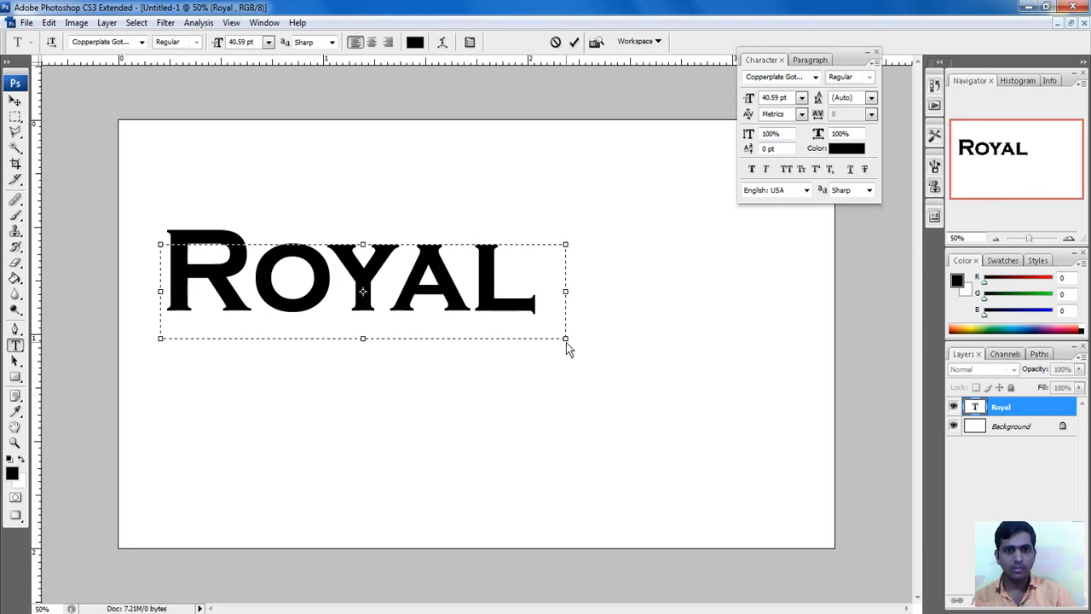
left_click(573, 41)
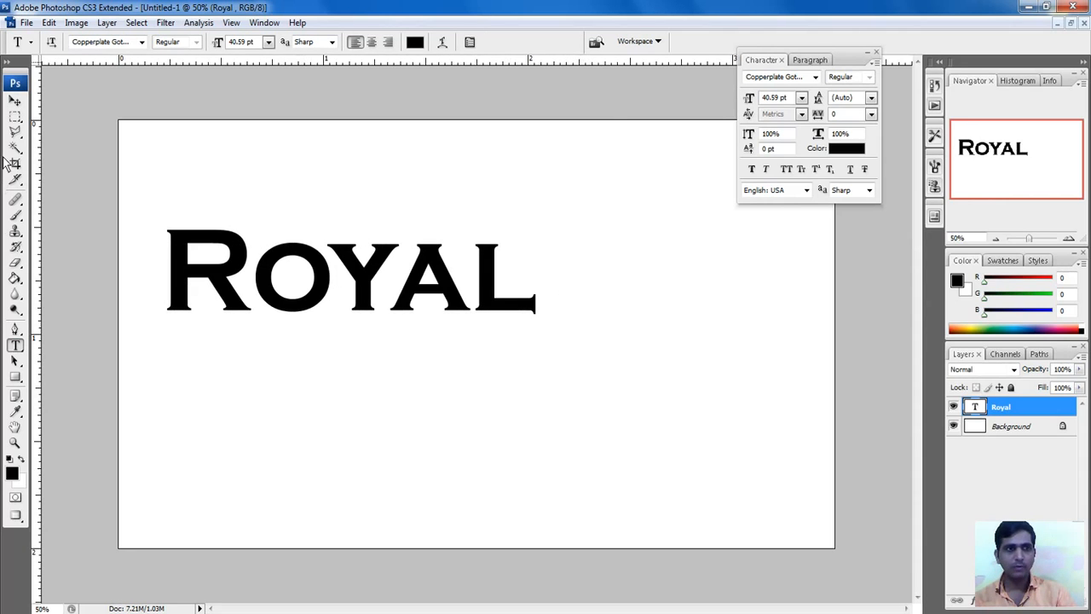
left_click(16, 103)
mouse_move(271, 300)
left_mouse_down()
mouse_move(348, 360)
mouse_move(356, 330)
mouse_move(275, 318)
left_mouse_up()
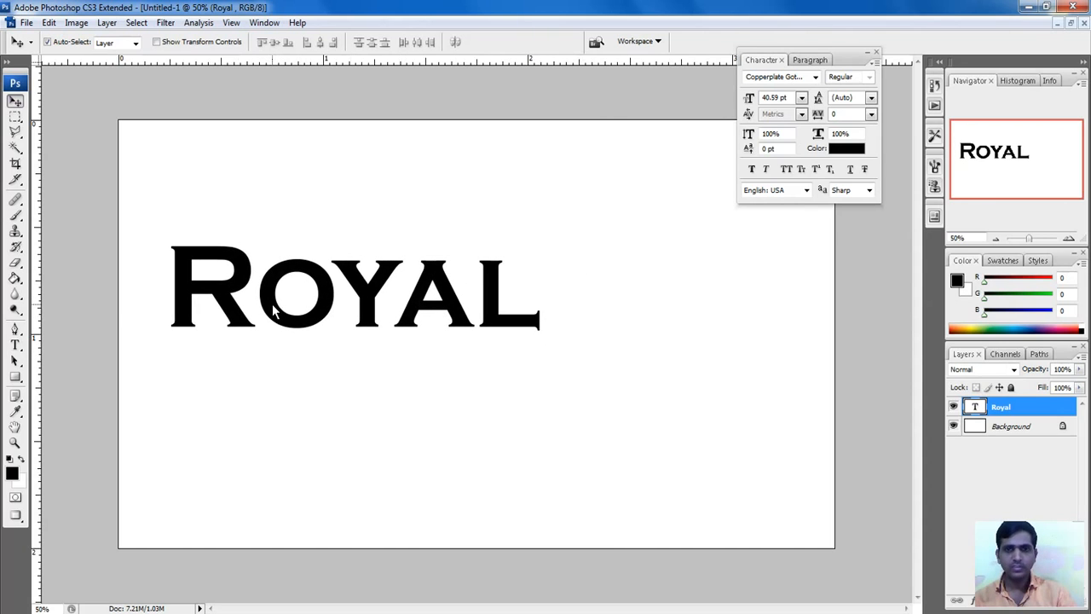
Step: Color the ROYAL text red (255) and nudge it slightly left
left_click(843, 150)
type("255")
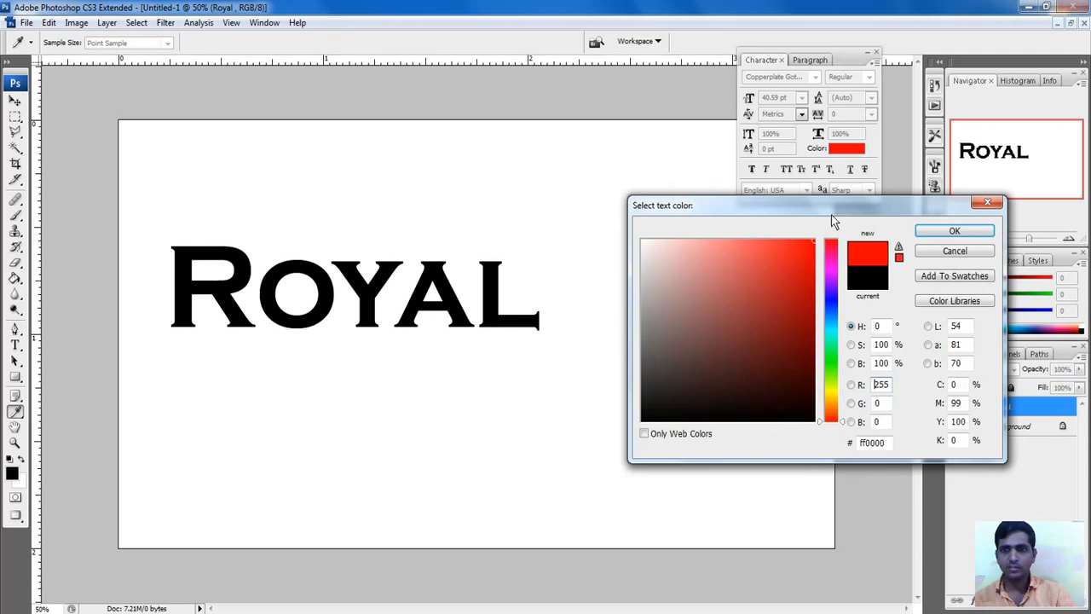
left_click(937, 228)
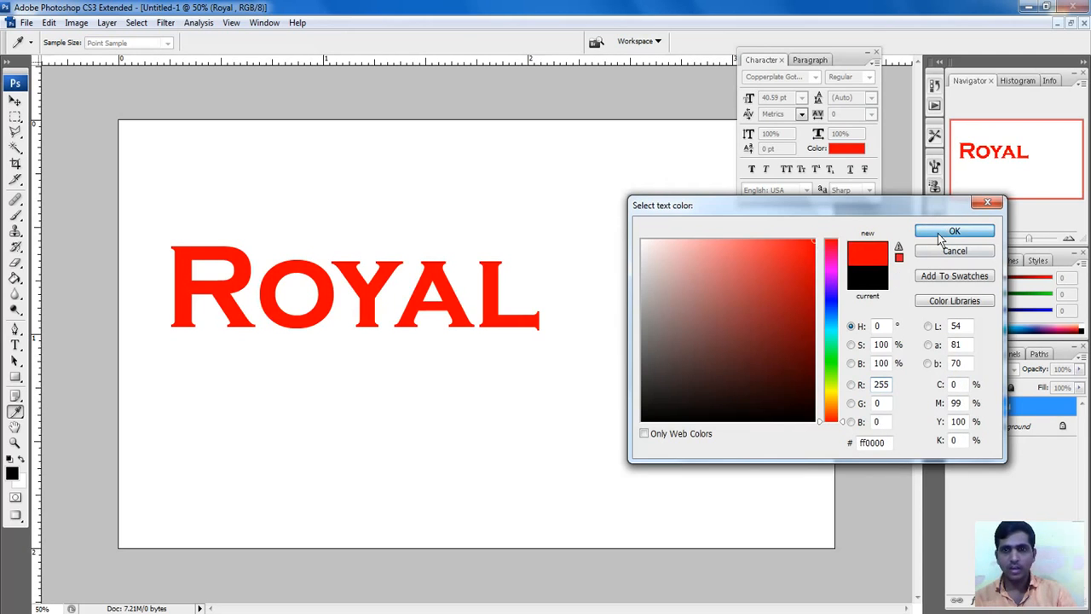
left_click_drag(492, 322, 482, 329)
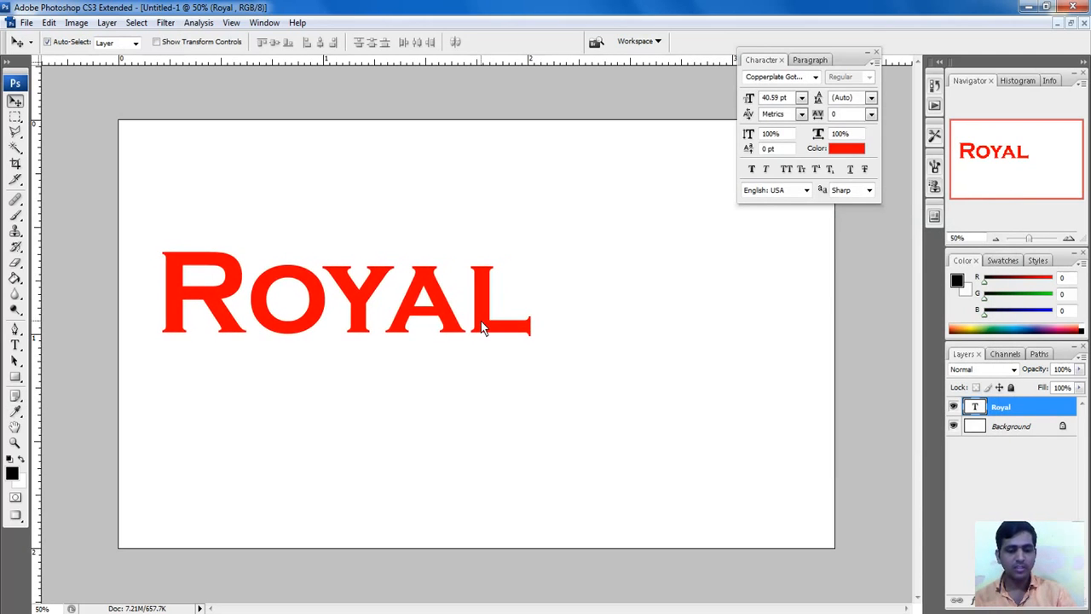
Step: Reduce the ROYAL heading from 40.59 pt to 38 pt and nudge it into place
left_click(800, 99)
left_click(782, 97)
left_click(799, 98)
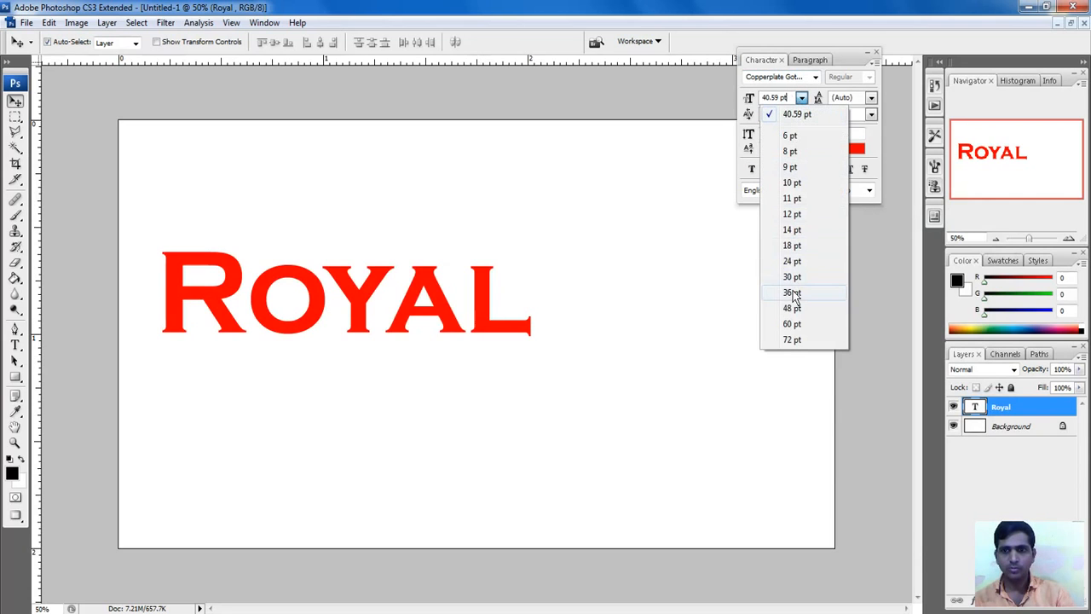
left_click(783, 99)
left_click_drag(788, 98, 745, 101)
type("38")
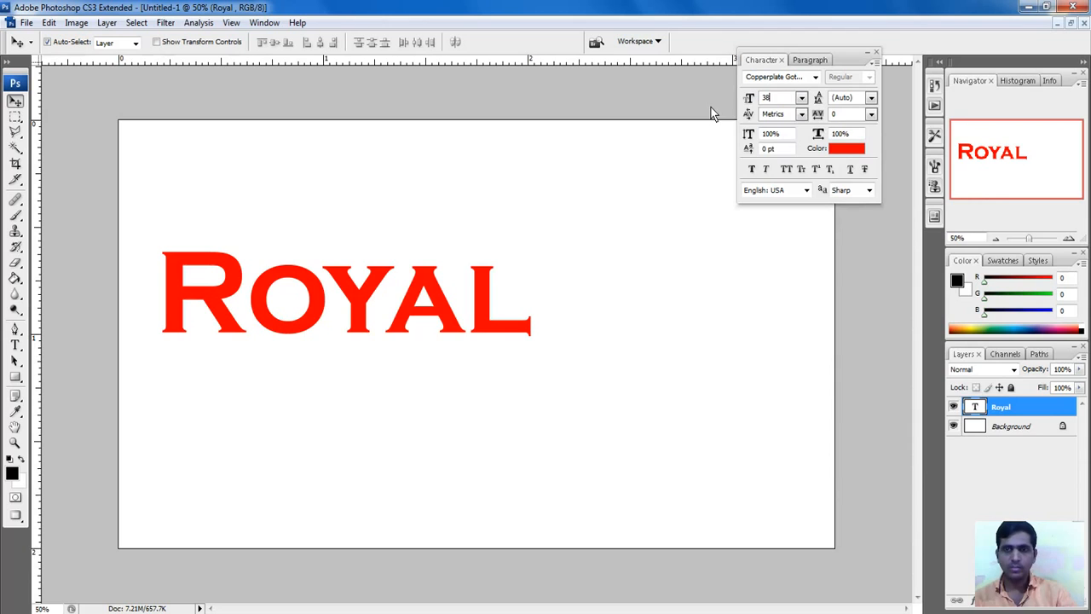
key("Return")
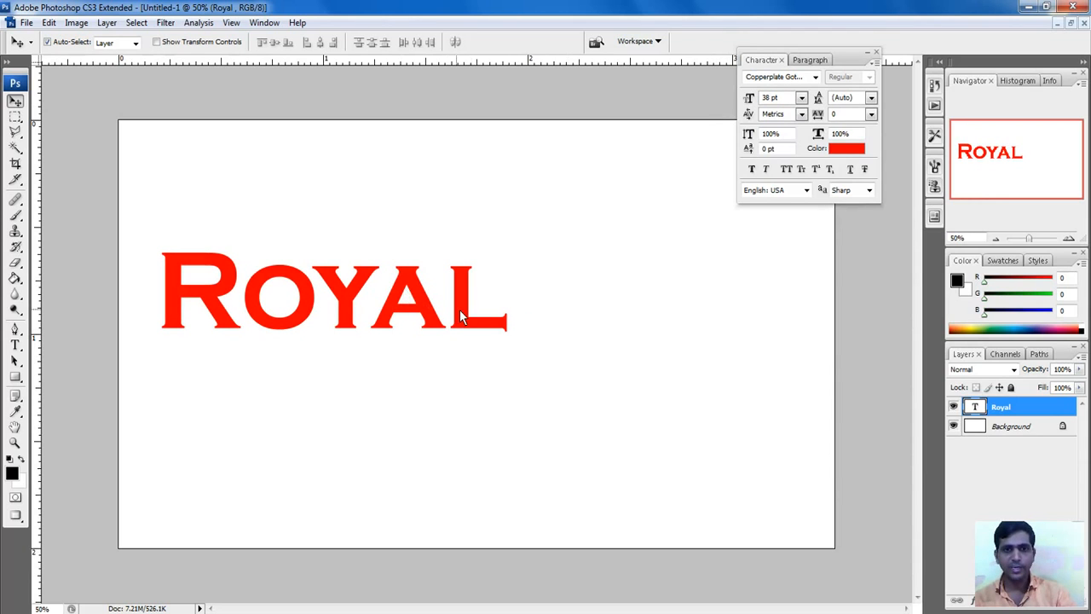
left_click_drag(471, 314, 517, 329)
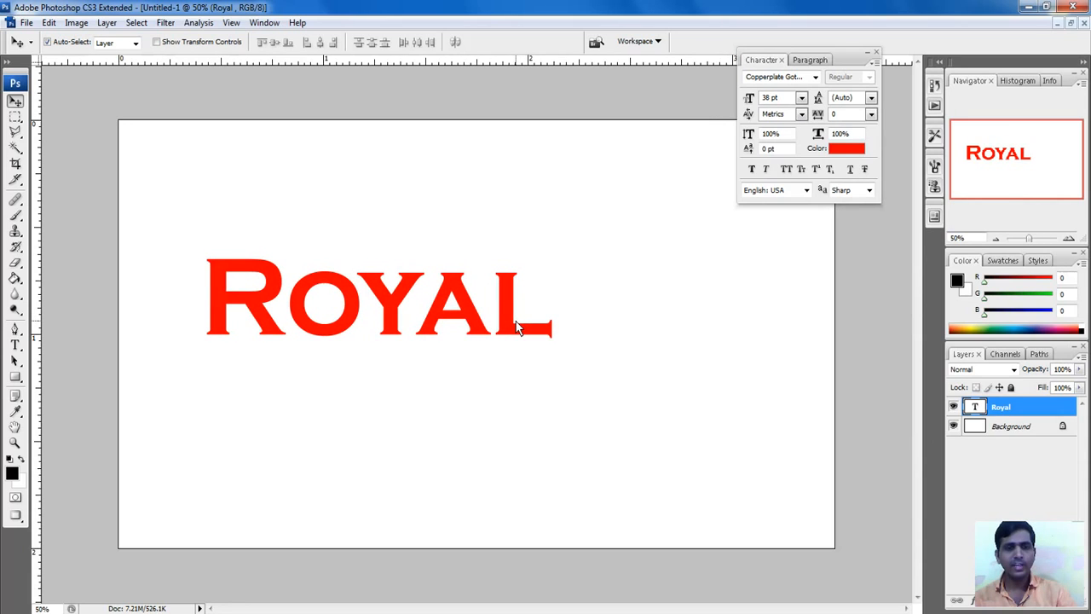
Step: Open Logo.png through File > Open
left_click(26, 23)
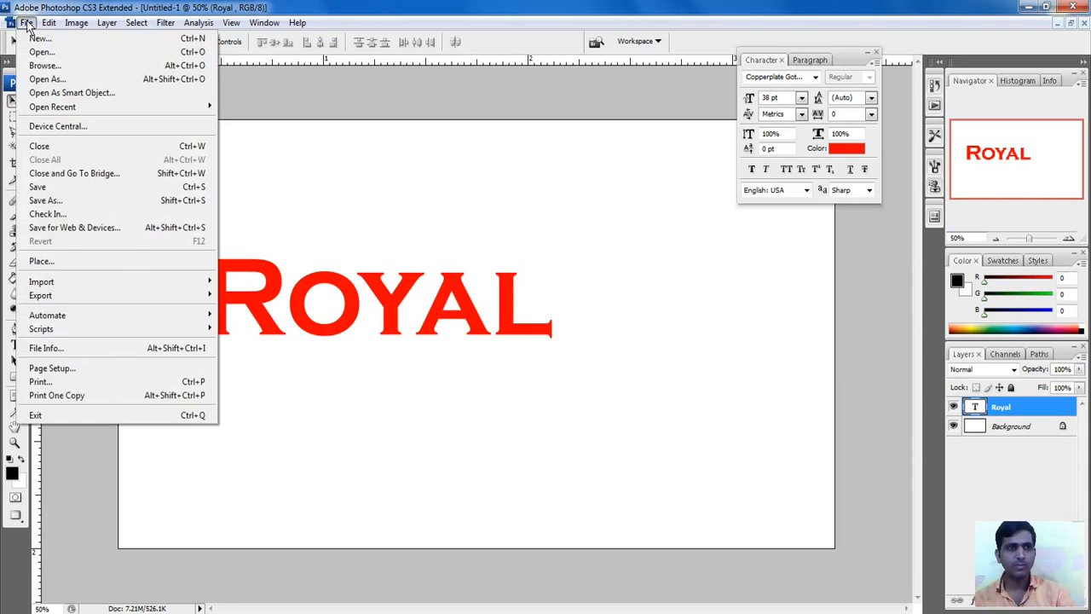
left_click(45, 55)
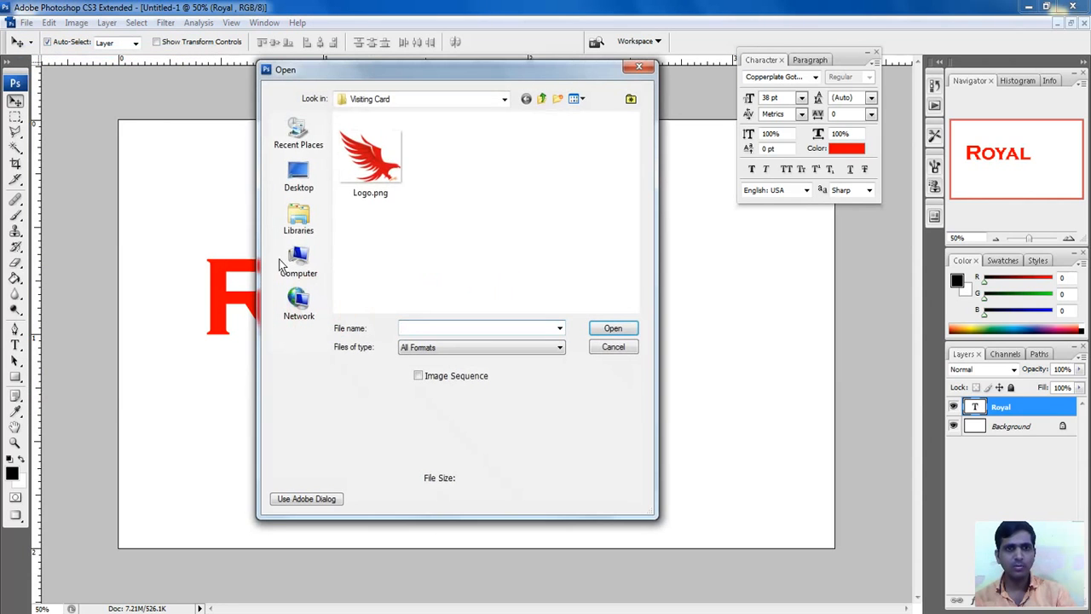
left_click(393, 172)
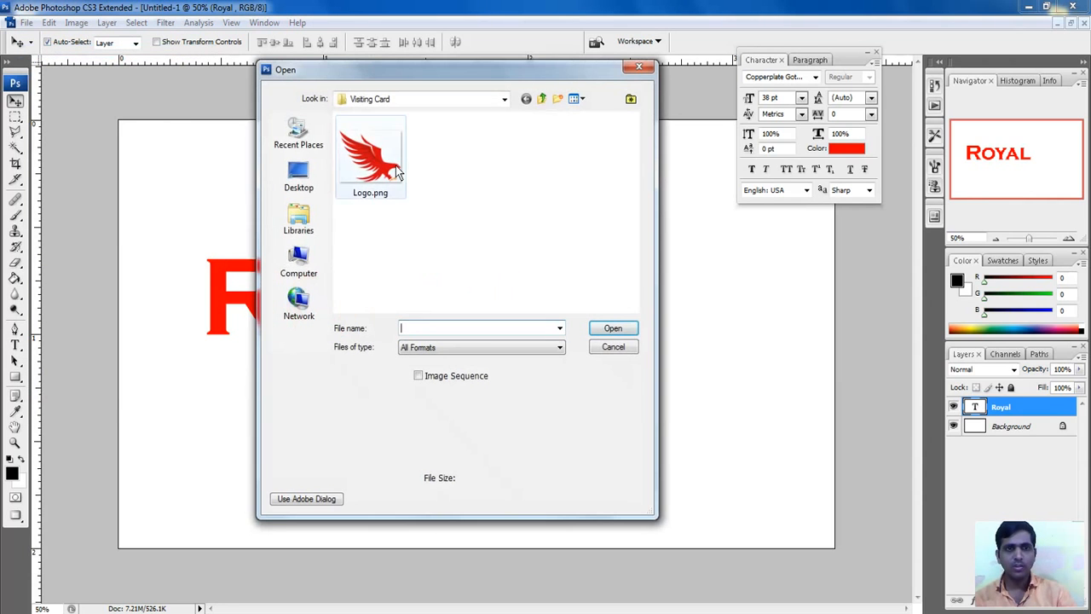
left_click(612, 329)
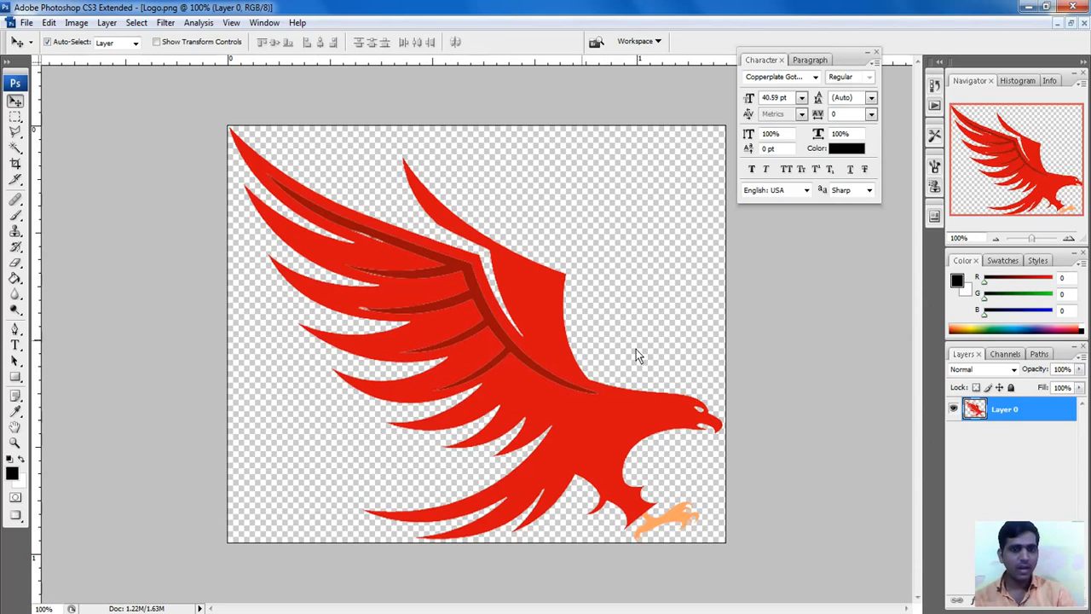
Step: Drag the red eagle from Logo.png onto the card as Layer 1, then close Logo.png
left_click(1072, 24)
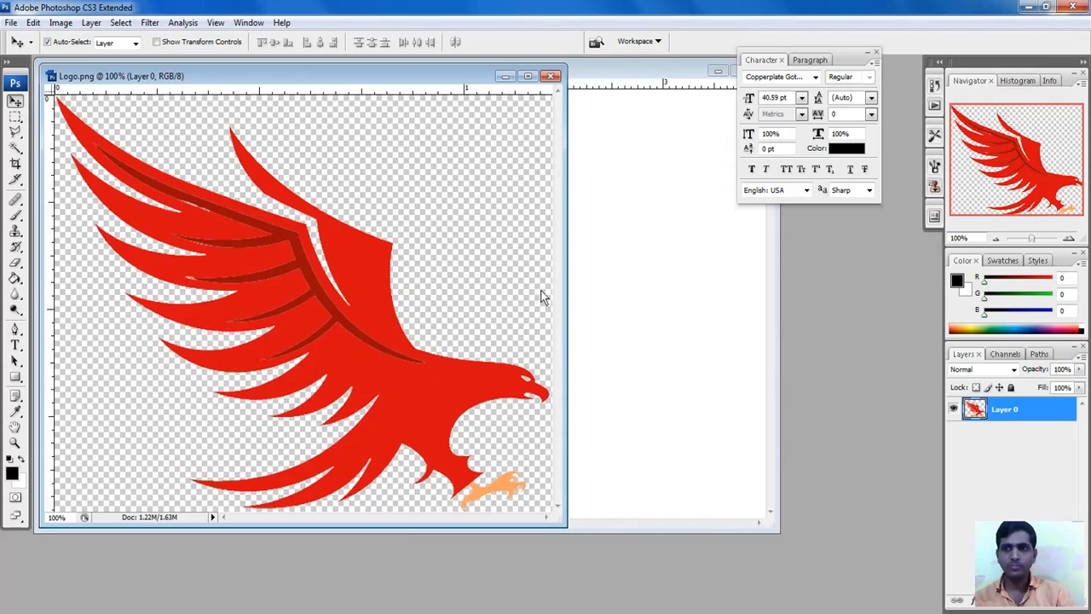
left_click_drag(318, 84, 690, 135)
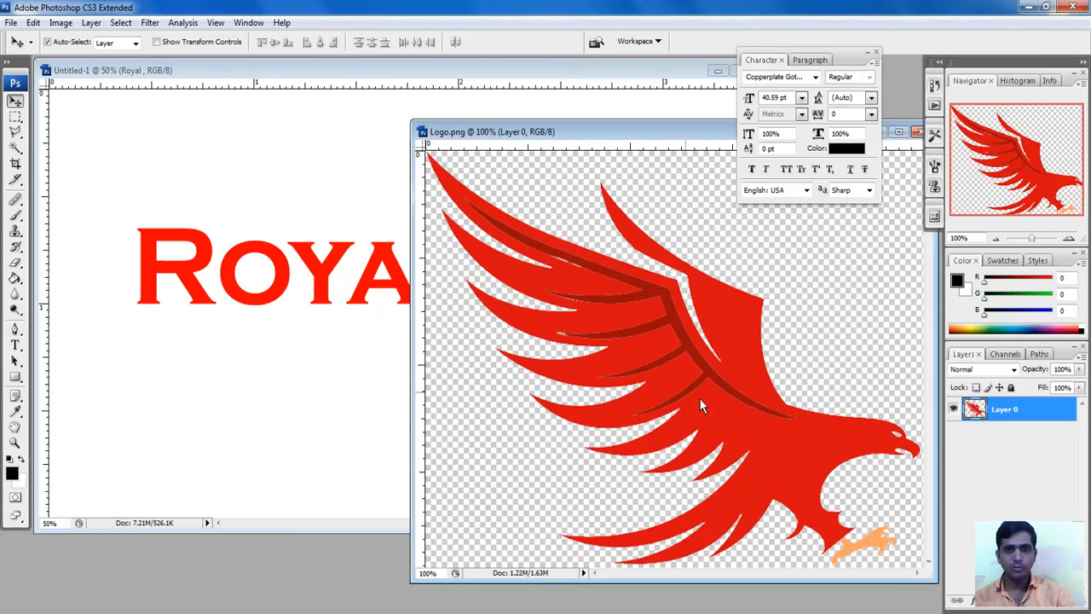
left_click_drag(757, 423, 328, 449)
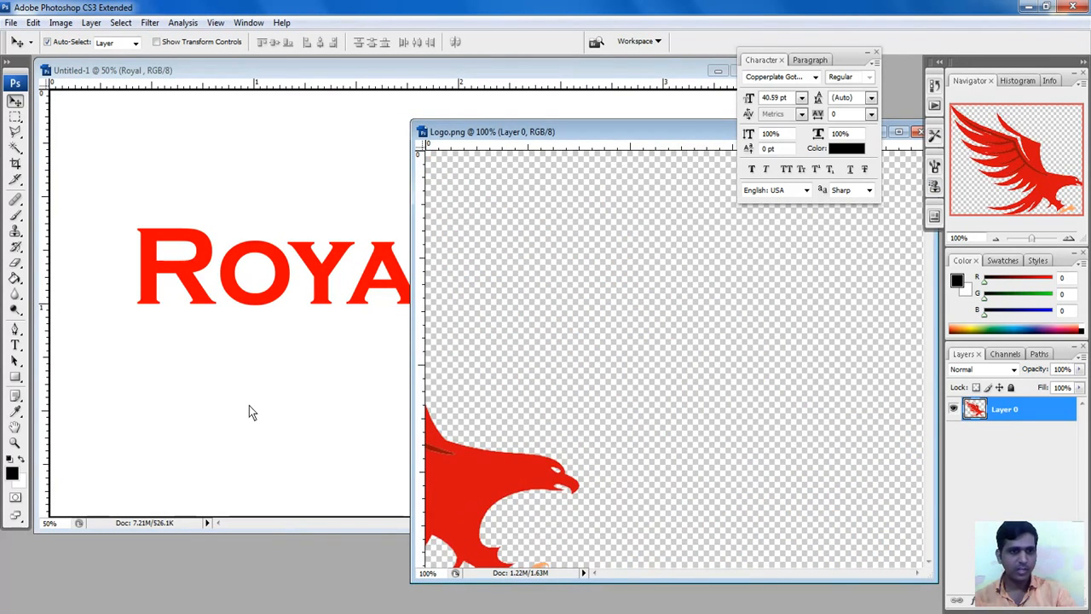
left_click_drag(249, 405, 248, 405)
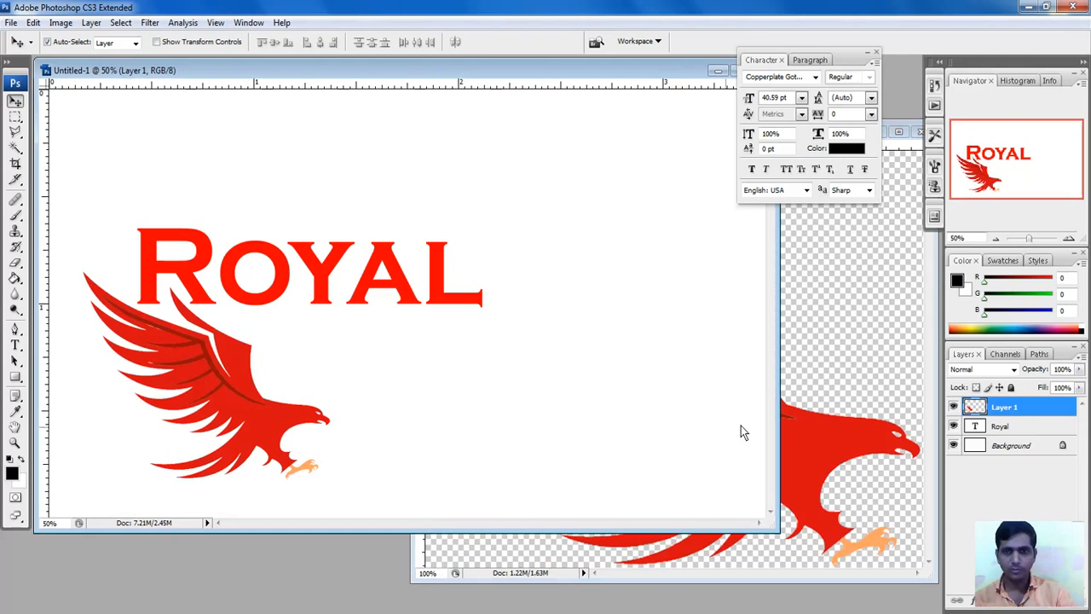
left_click(838, 432)
left_click_drag(589, 137, 324, 191)
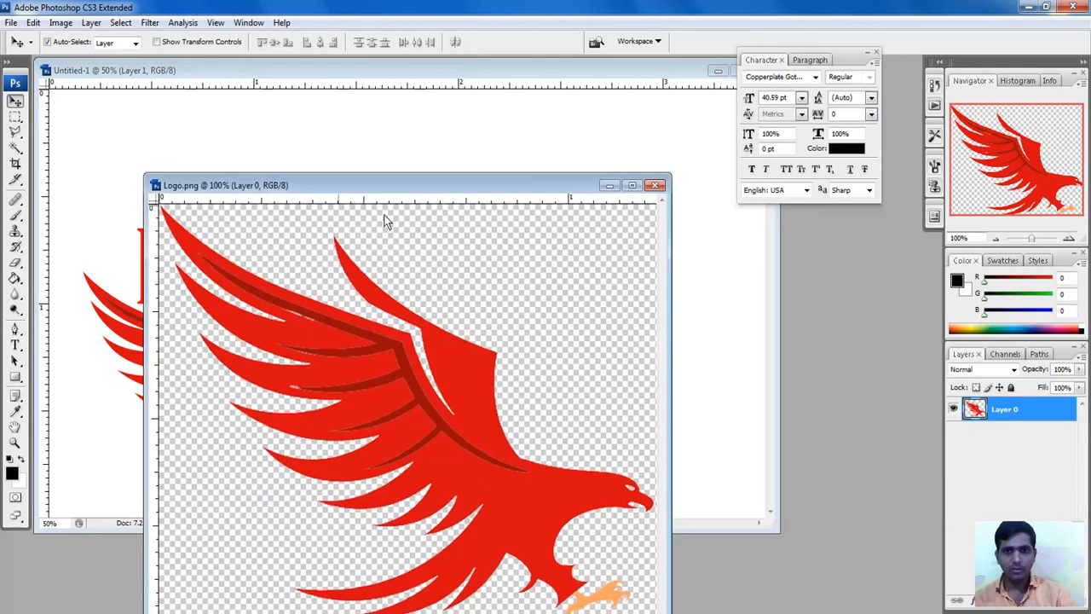
left_click(655, 187)
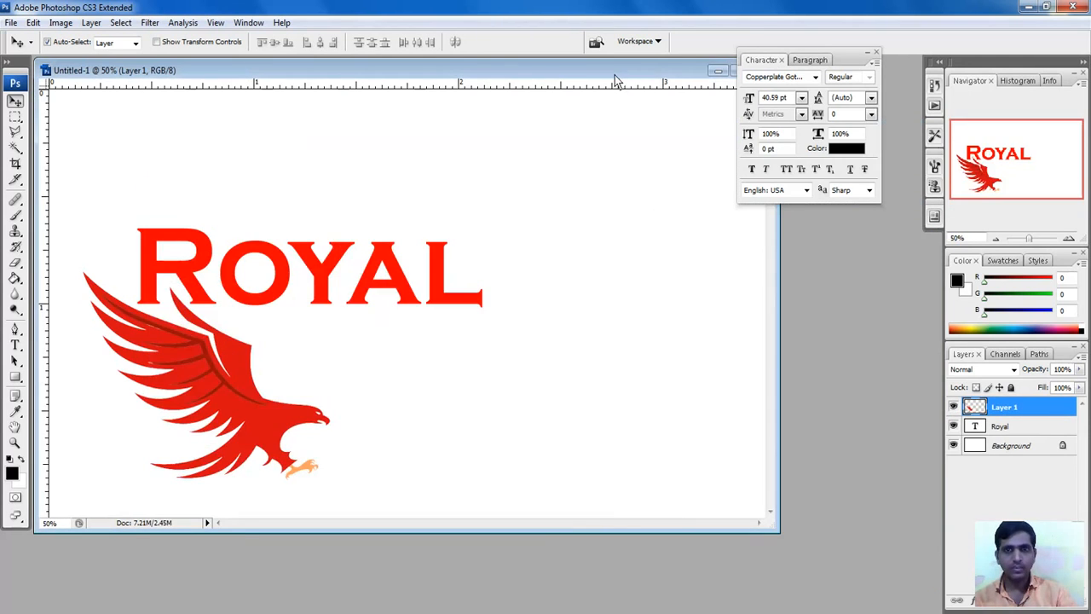
left_click_drag(615, 75, 658, 307)
Step: Maximize the card window and rearrange the eagle and ROYAL relative to each other
left_click(784, 304)
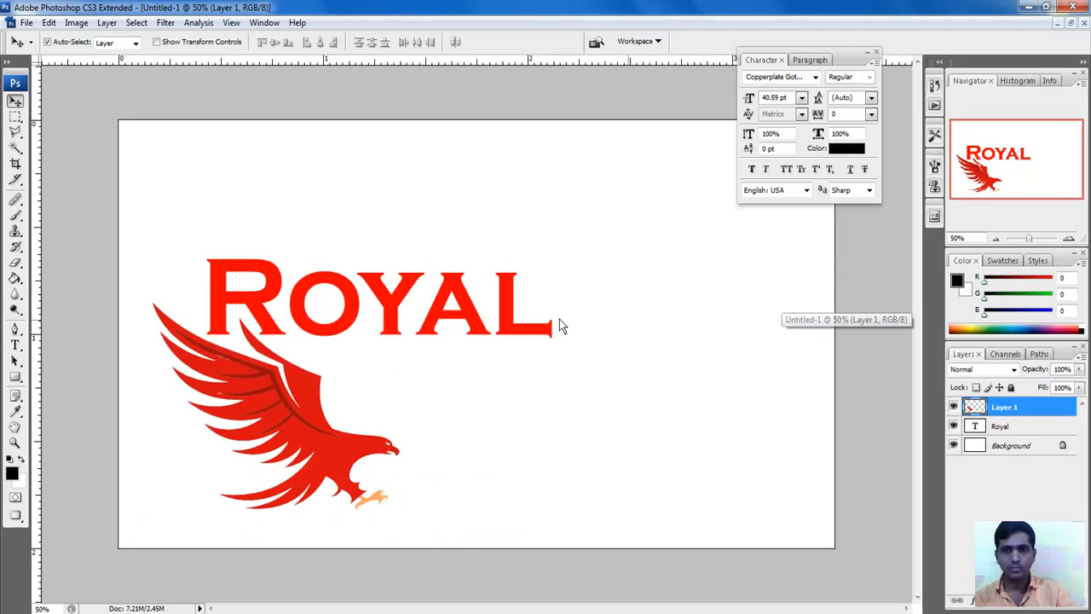
left_click_drag(299, 438, 266, 259)
left_click_drag(384, 312, 376, 345)
left_click(284, 271)
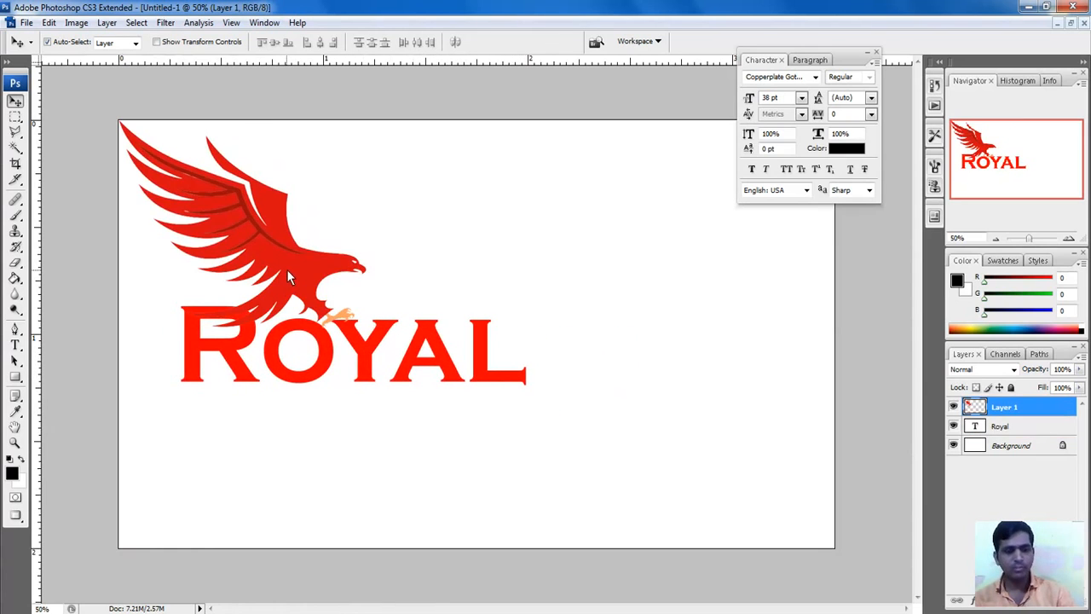
left_click_drag(284, 239, 648, 286)
Step: Free Transform the eagle to about 73.5% and place it above ROYAL
left_click(48, 22)
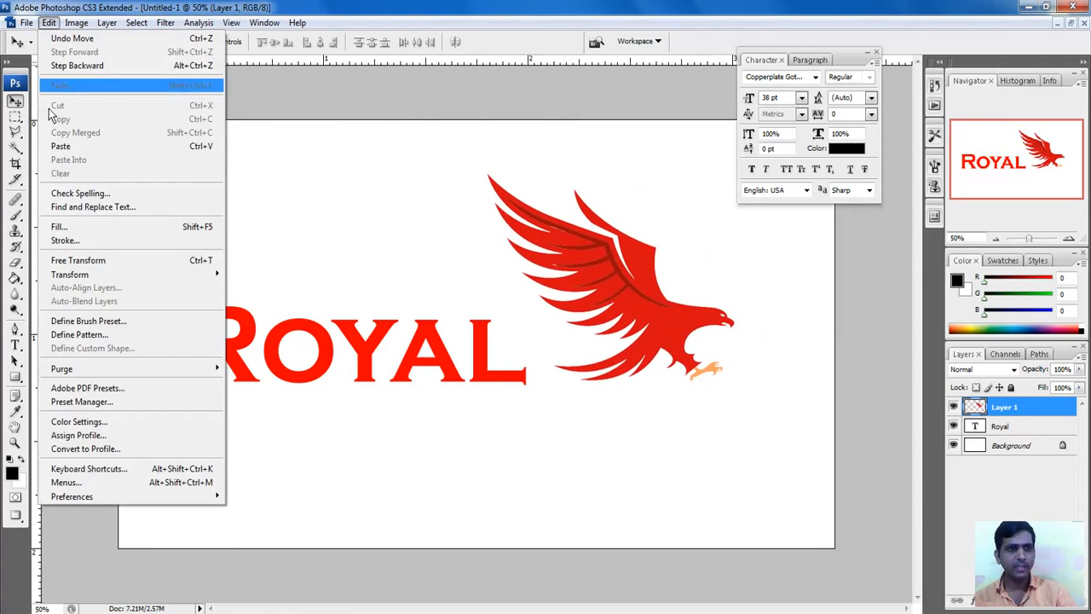
left_click(75, 262)
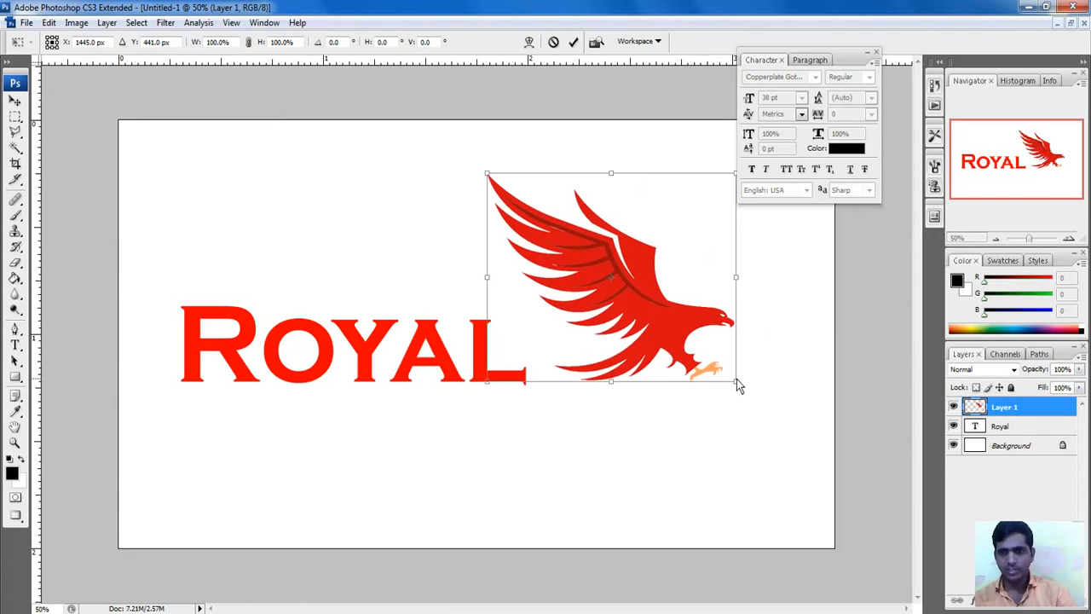
left_click_drag(737, 384, 679, 342)
left_click_drag(609, 272, 283, 237)
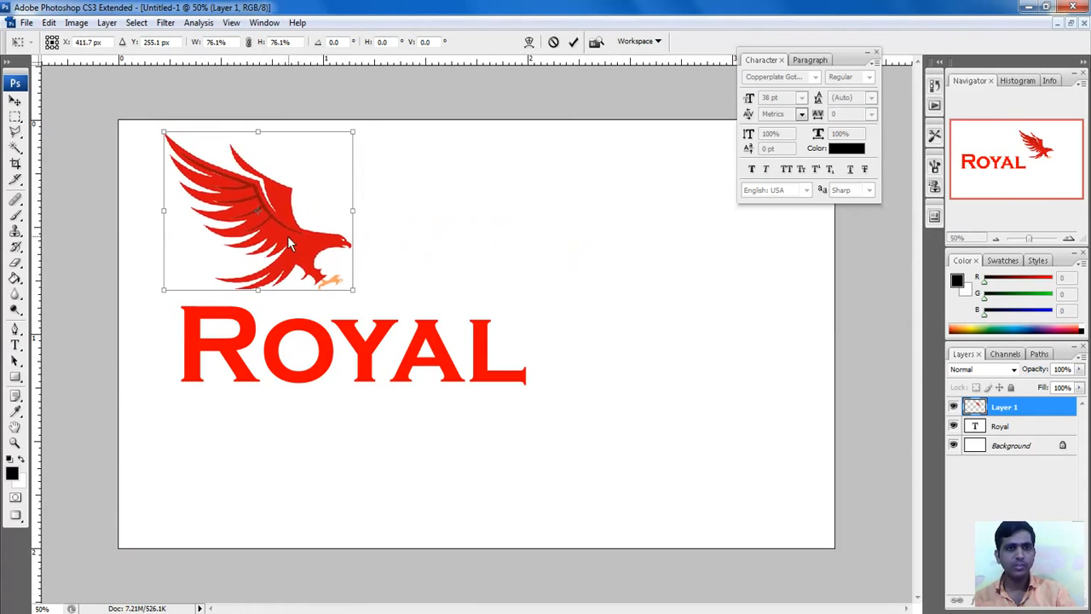
left_click_drag(348, 288, 338, 282)
key("Return")
Step: Align the ROYAL heading directly beneath the eagle
left_click_drag(328, 359, 305, 329)
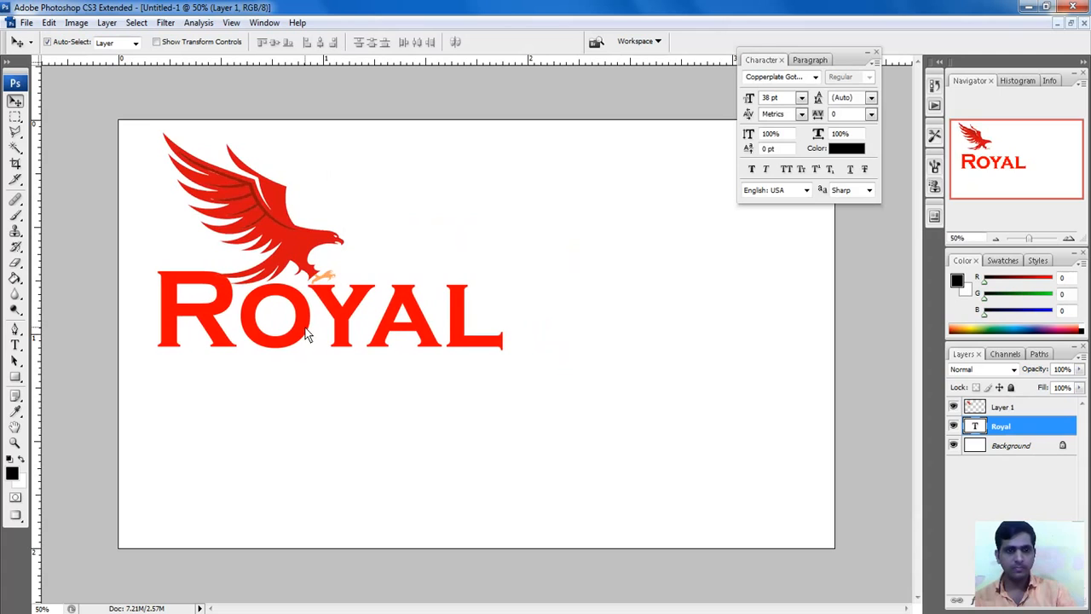
left_click_drag(297, 249, 290, 241)
left_click_drag(304, 331, 303, 323)
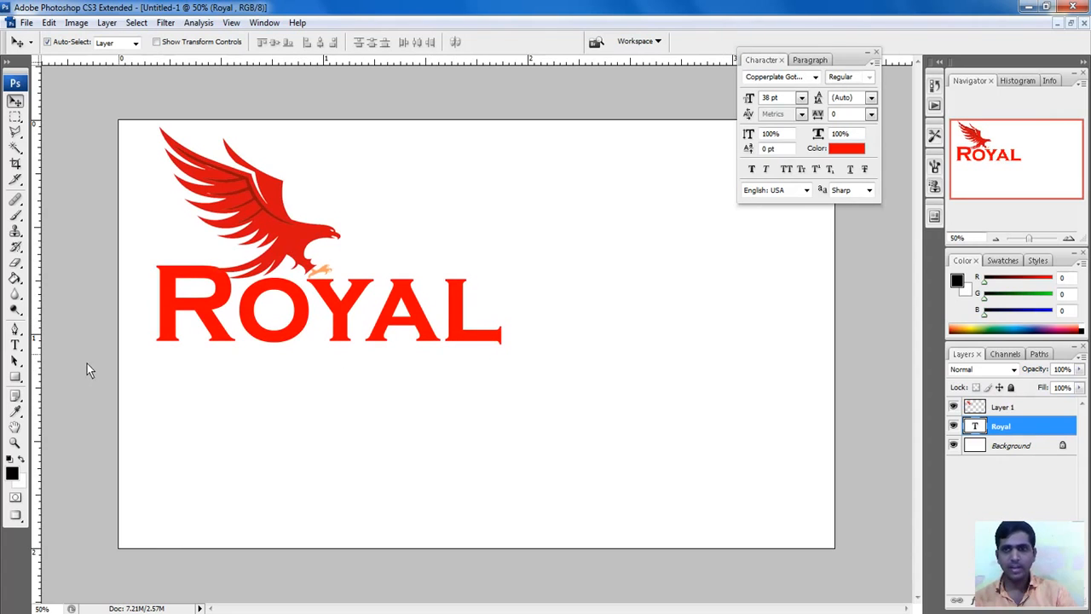
left_click(14, 346)
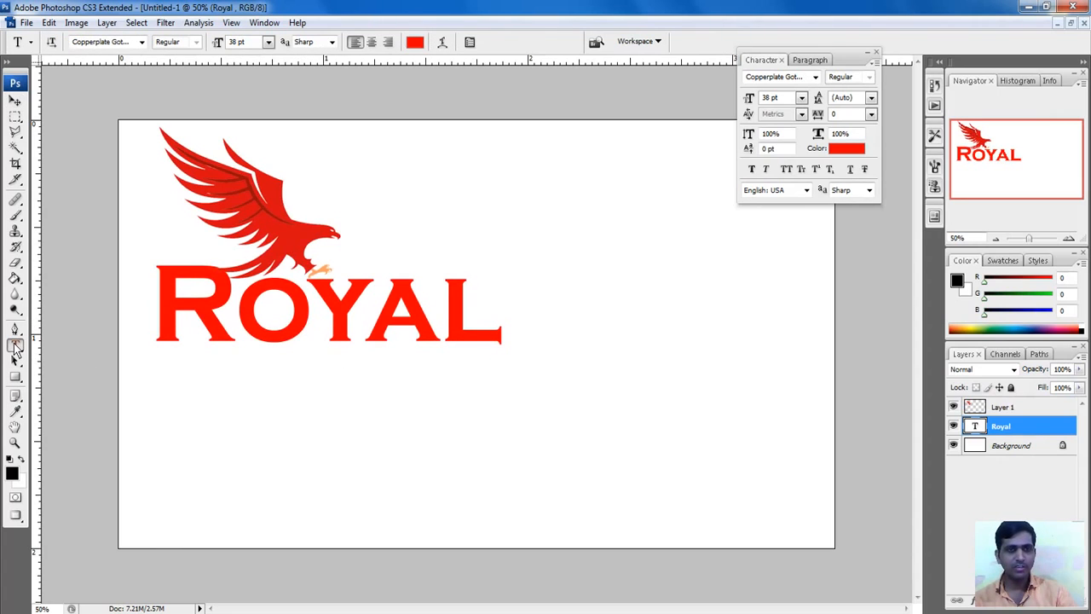
Step: Type 'Services' in a new red text box and place it under ROYAL, offset right
left_click_drag(451, 458, 801, 459)
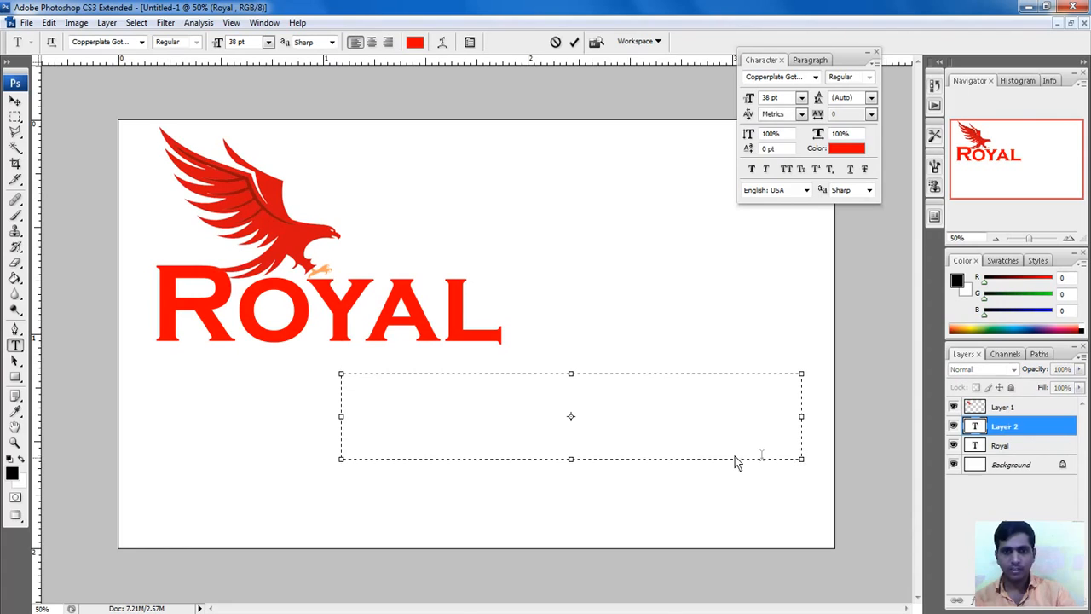
type("Ser")
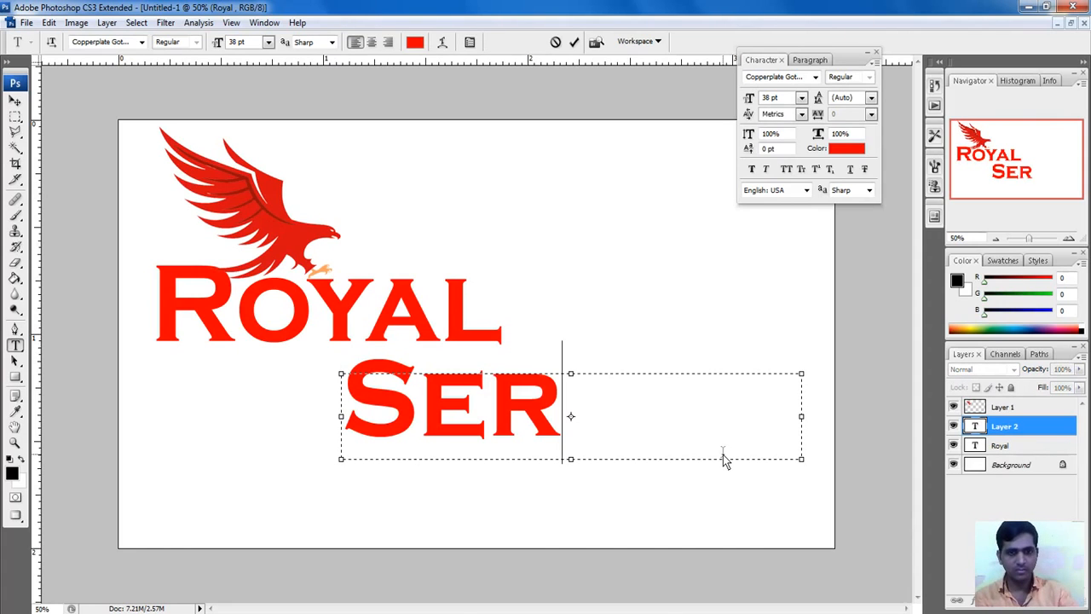
type("vices")
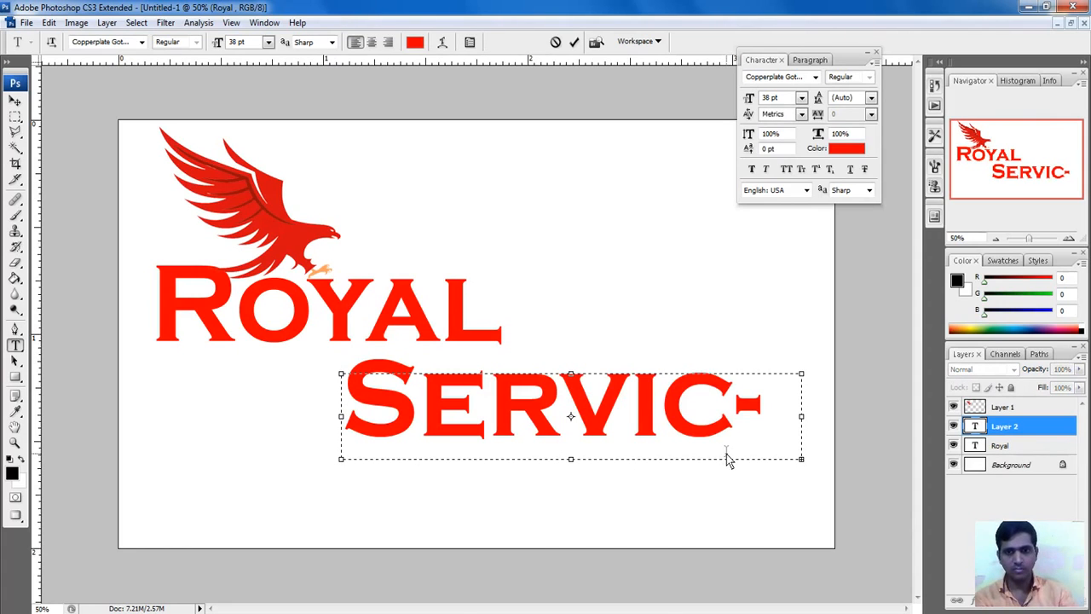
left_click_drag(341, 459, 222, 466)
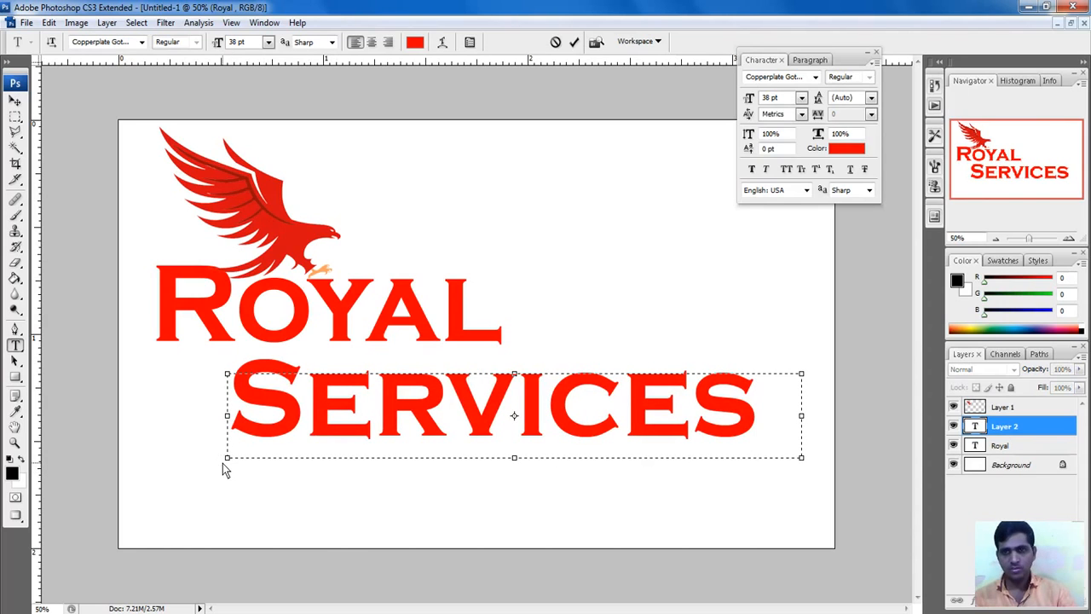
left_click(573, 42)
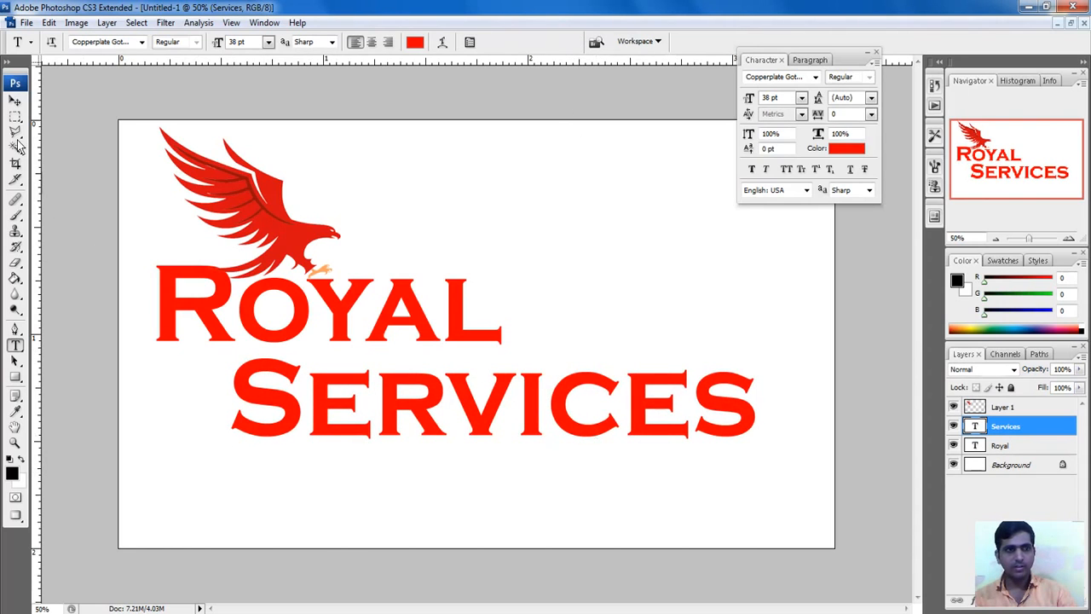
left_click(15, 100)
left_click_drag(458, 385, 501, 405)
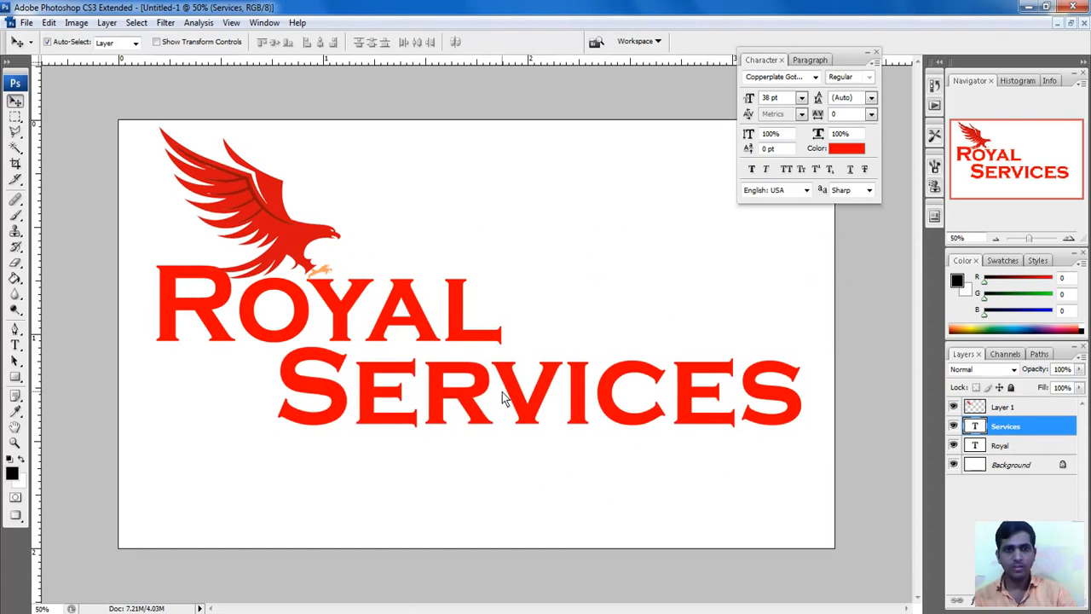
Step: Fine-tune the positions of SERVICES, ROYAL and the eagle by a few pixels
key("shift+Left")
left_click_drag(500, 393, 499, 394)
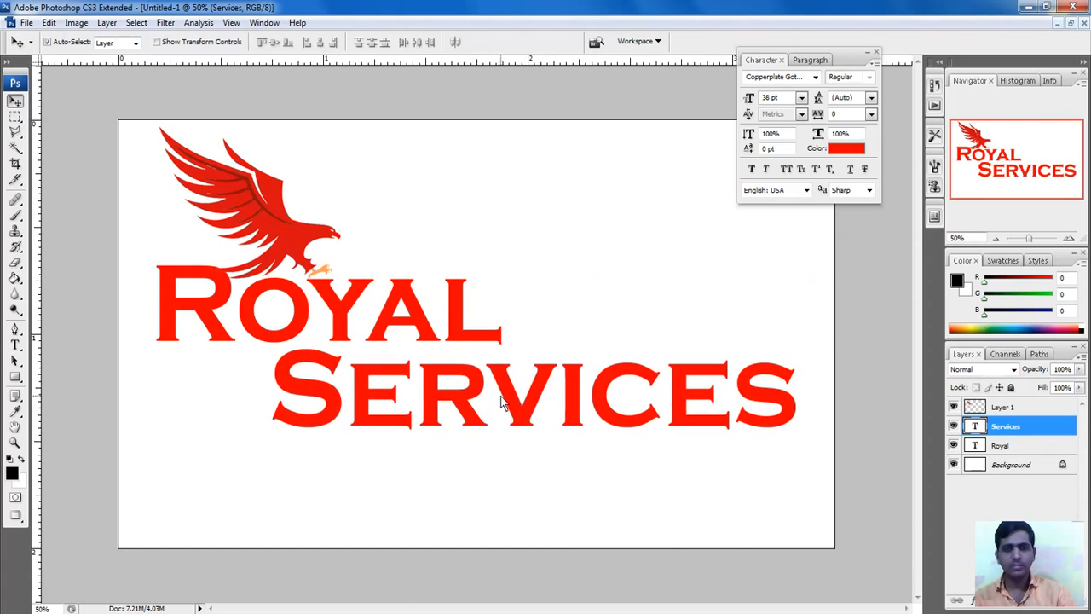
left_click_drag(460, 343, 448, 344)
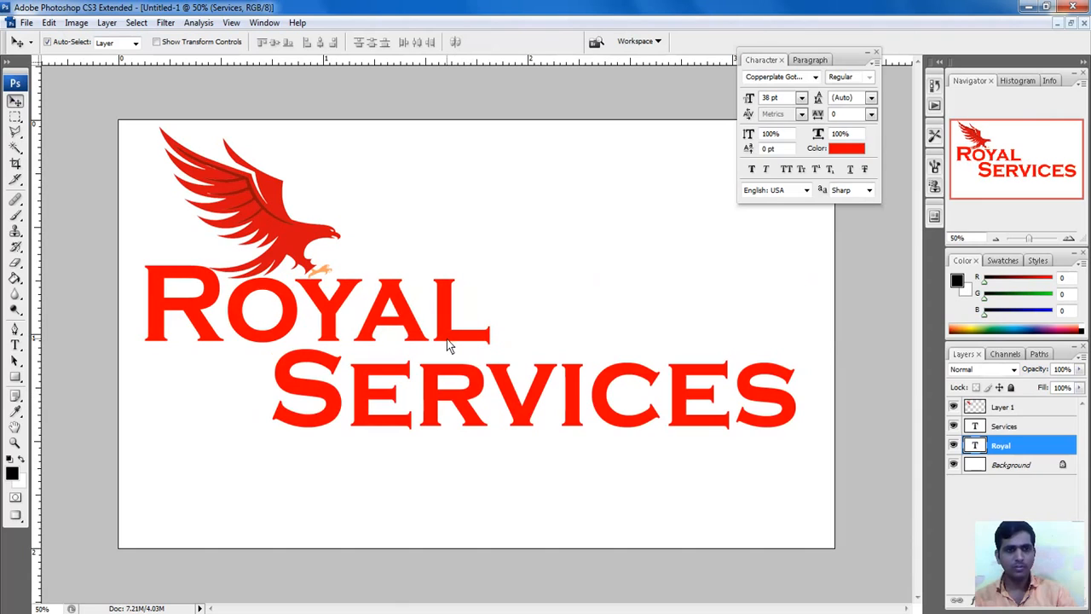
left_click(271, 238)
left_click_drag(270, 235, 253, 232)
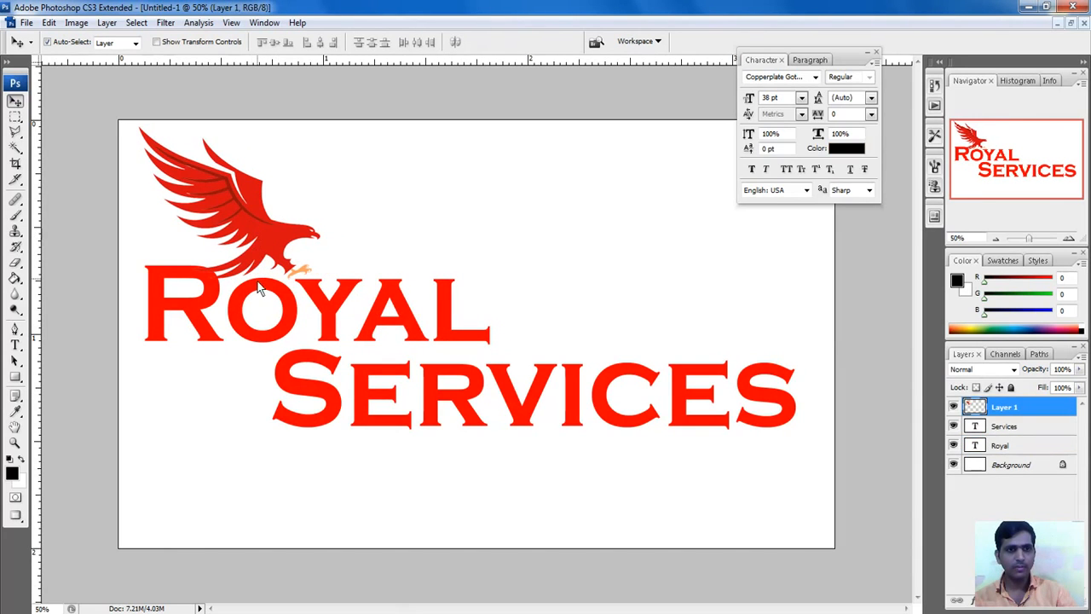
left_click(260, 290)
left_click_drag(282, 303, 311, 305)
left_click(273, 257)
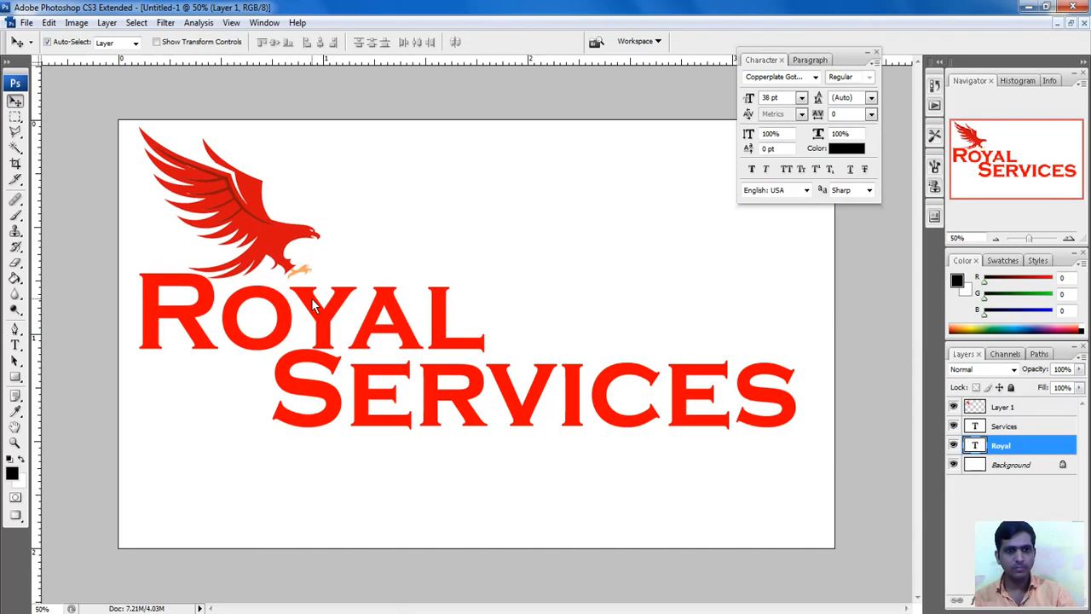
Step: Set SERVICES to 24 pt and move it up beside ROYAL
left_click(576, 422)
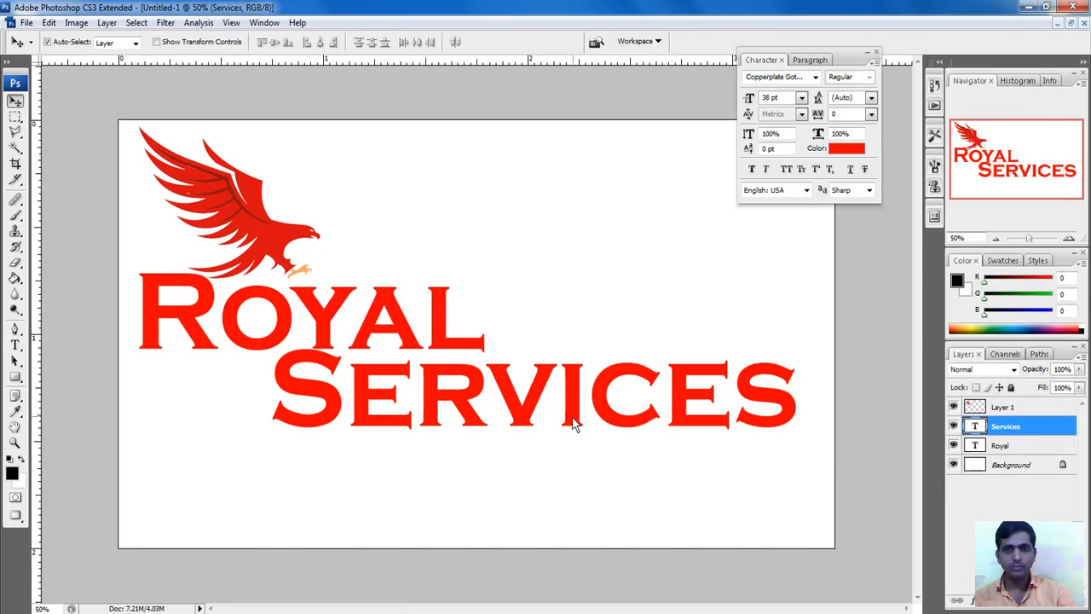
left_click(801, 98)
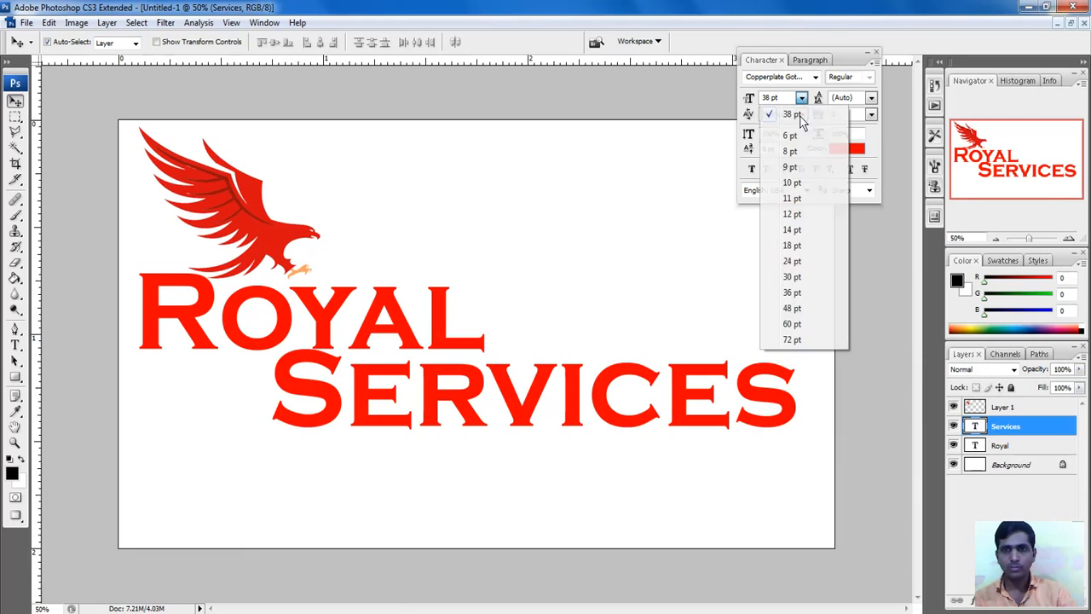
left_click(786, 264)
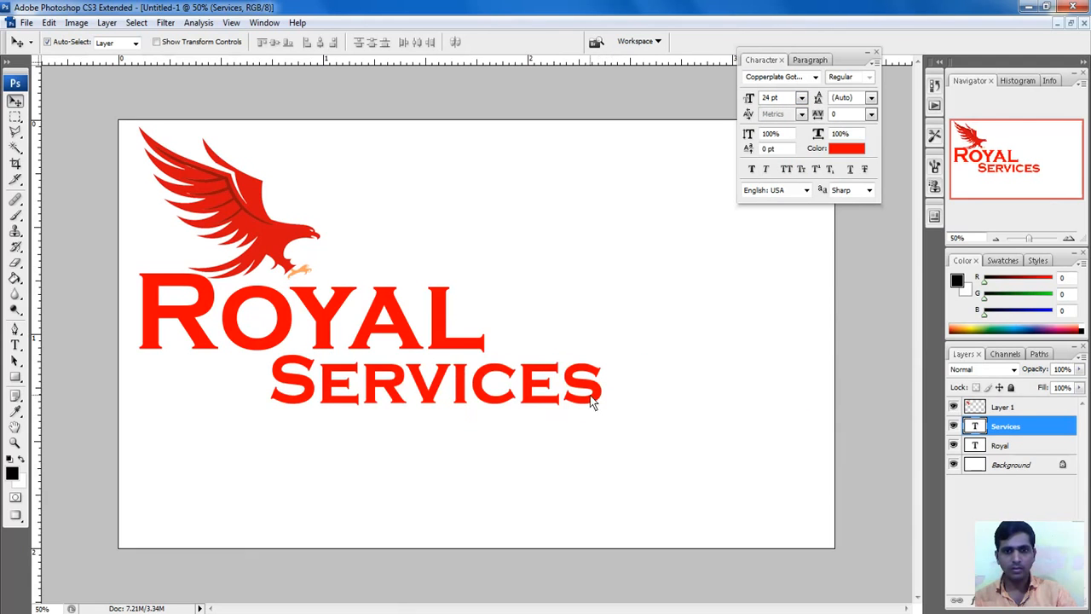
left_click_drag(593, 404, 815, 348)
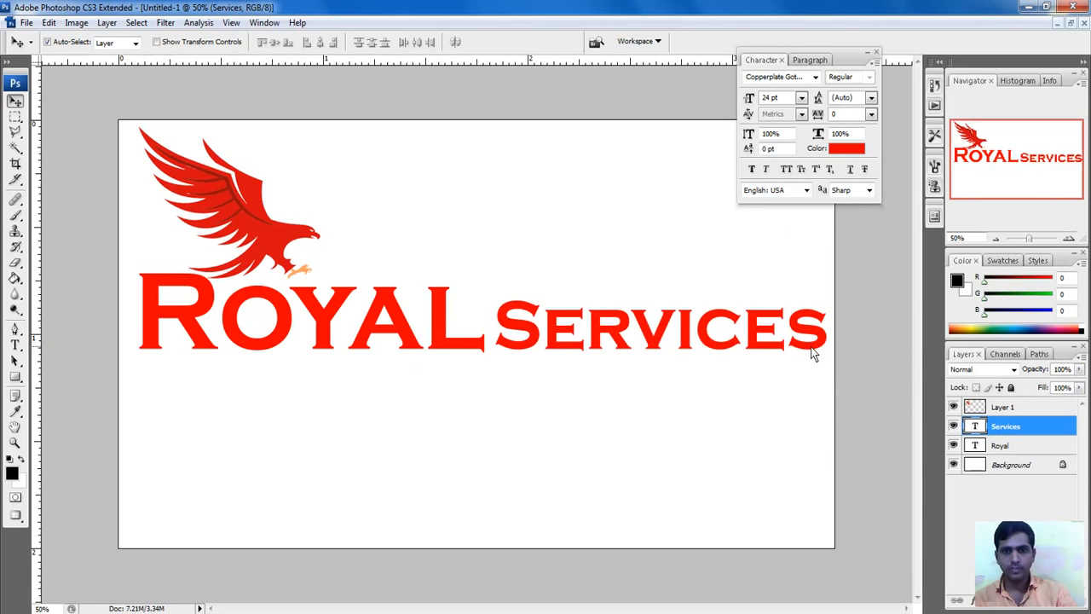
Step: Free Transform SERVICES slightly smaller in line with ROYAL, then place a copy above it
left_click(48, 22)
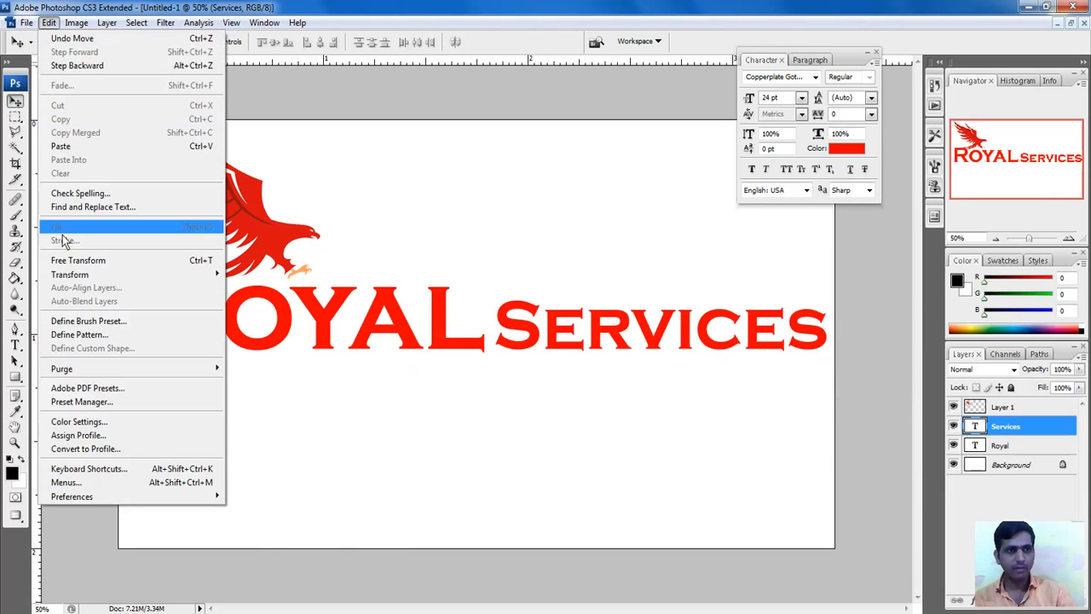
left_click(90, 260)
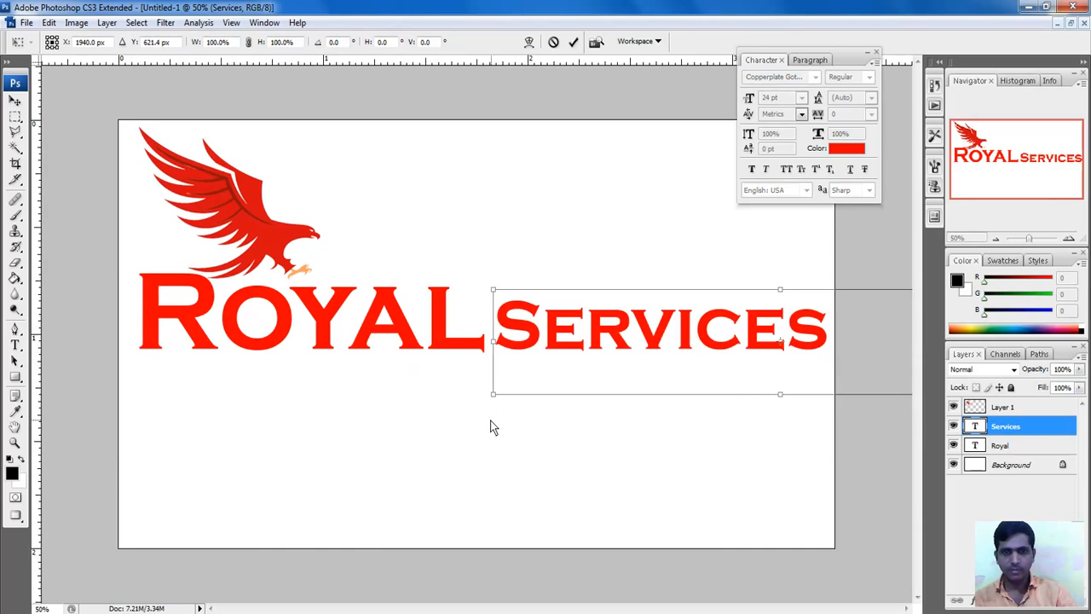
left_click_drag(490, 407, 514, 389)
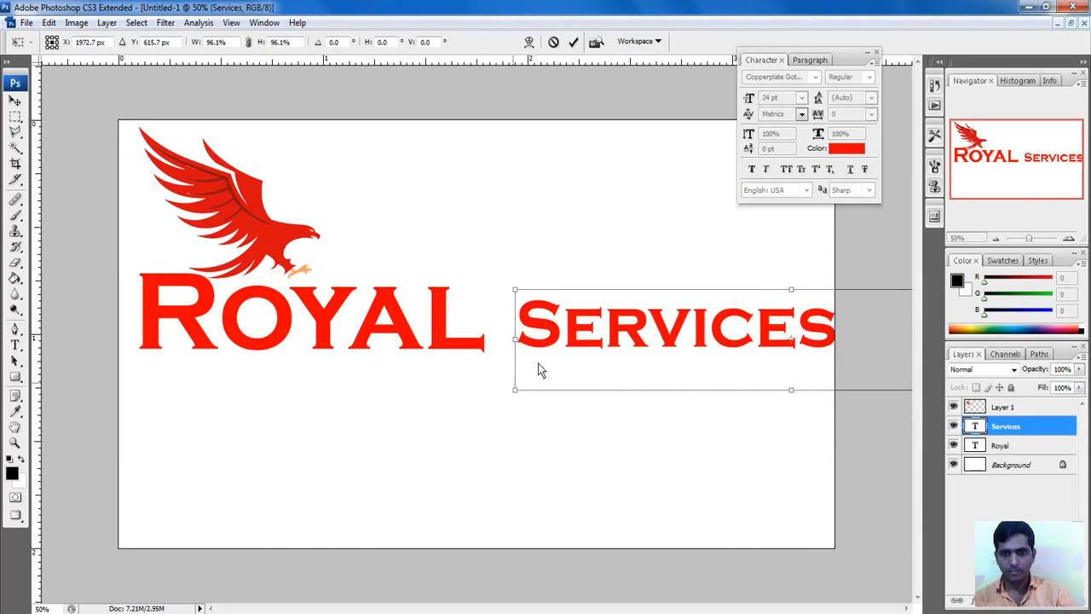
left_click_drag(573, 338, 552, 347)
key("Return")
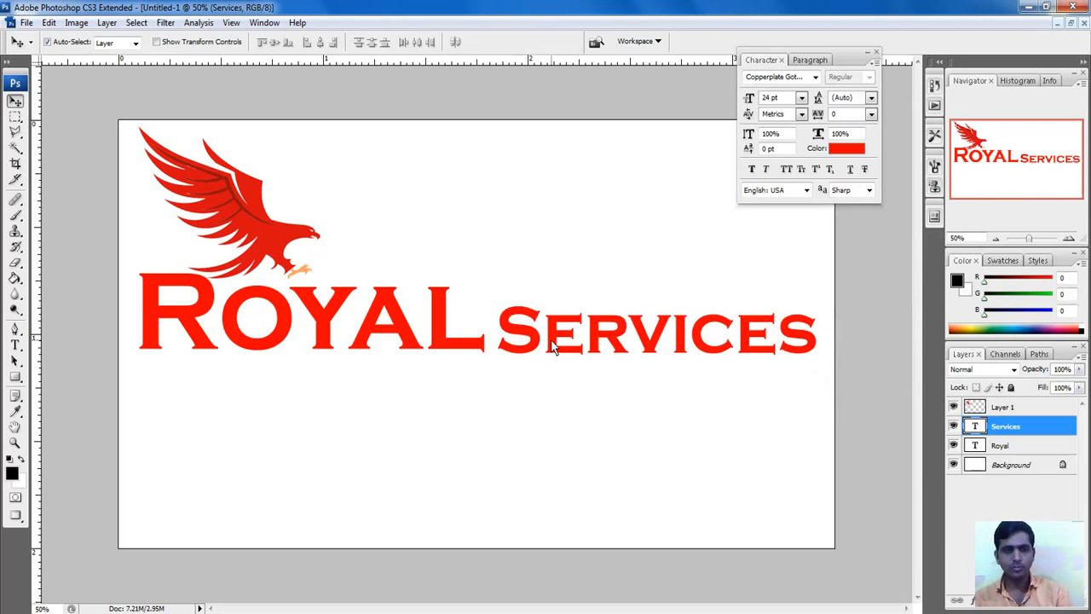
left_click(867, 53)
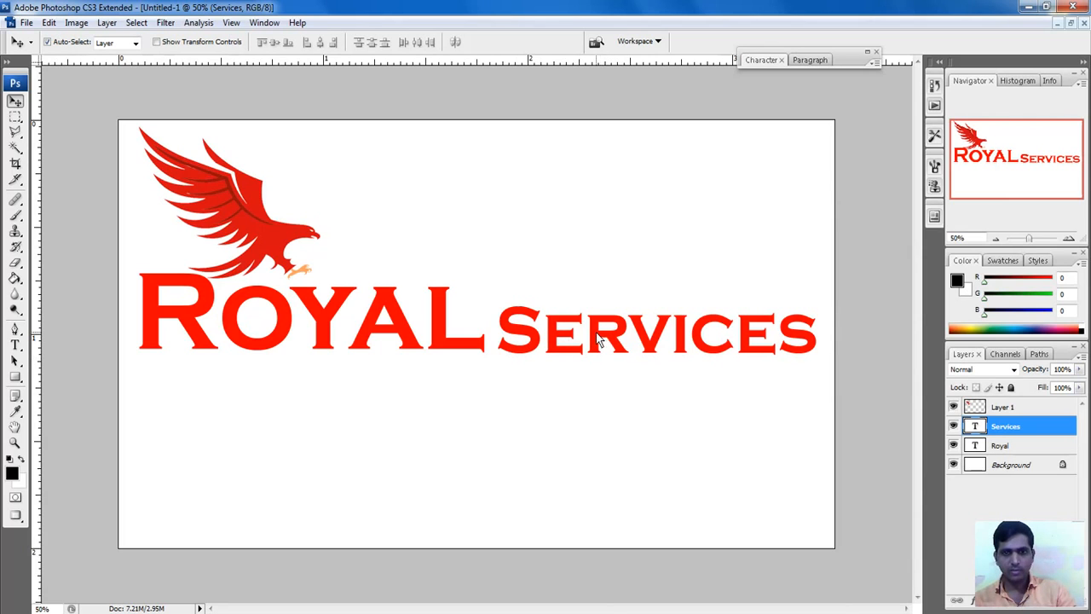
left_click_drag(598, 339, 503, 196)
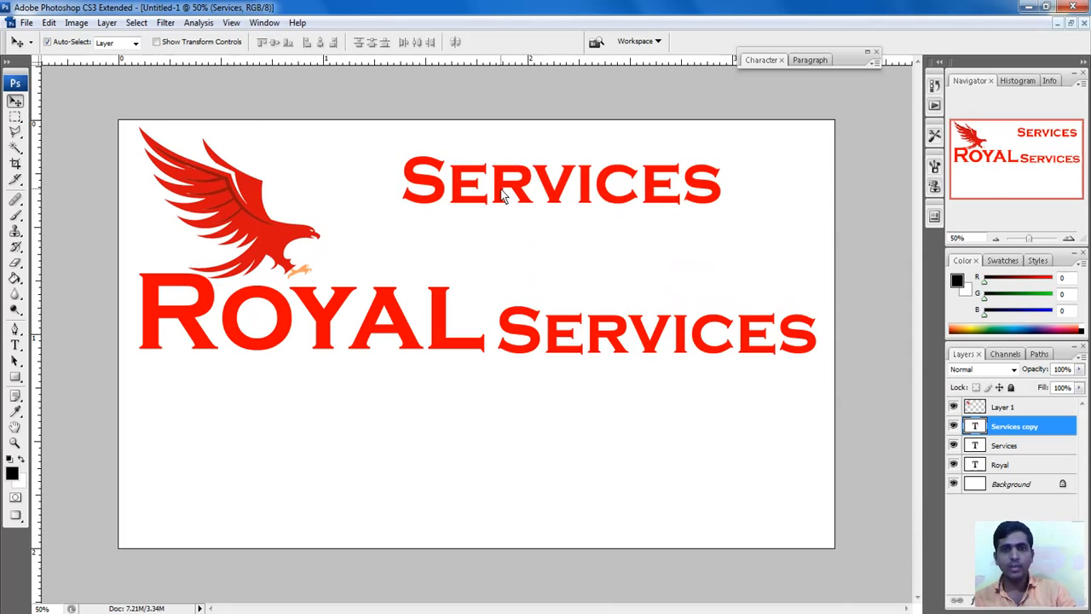
Step: Replace the upper SERVICES copy's text with the card holder's full name
left_click(16, 344)
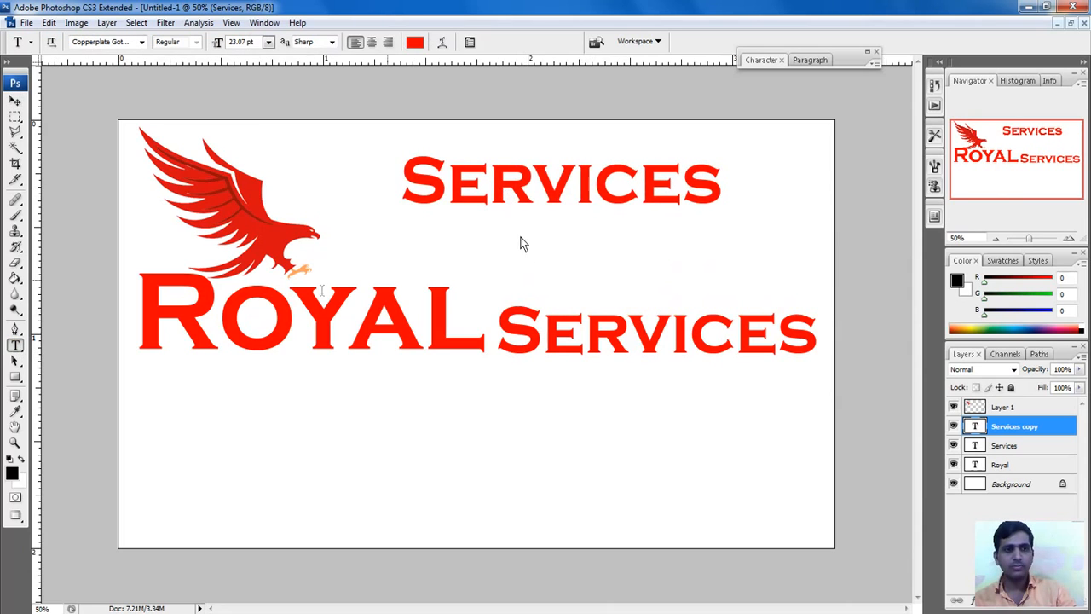
left_click(531, 177)
left_click_drag(764, 177, 121, 314)
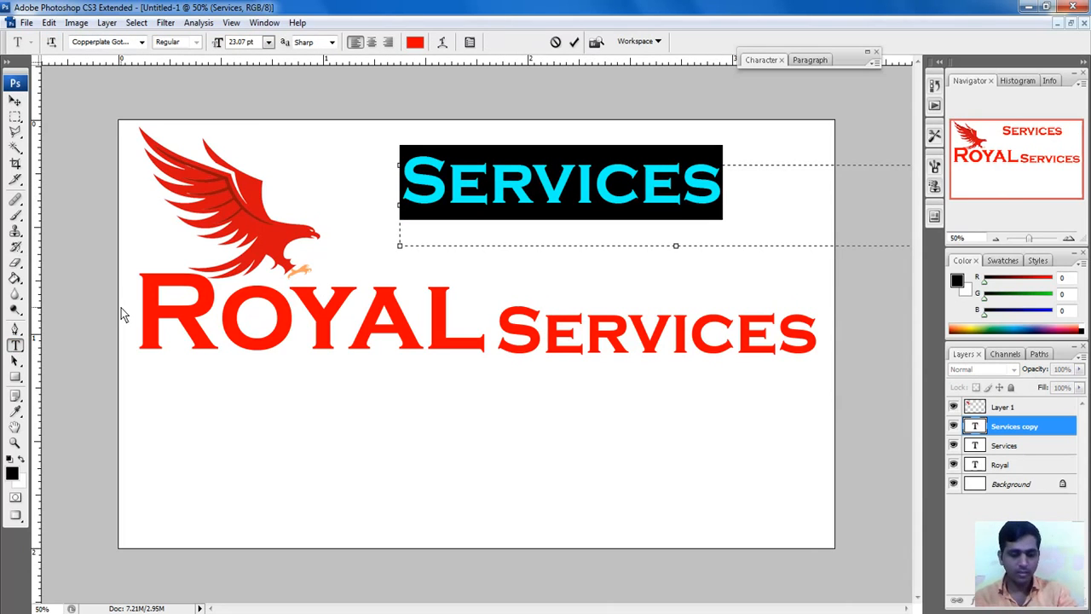
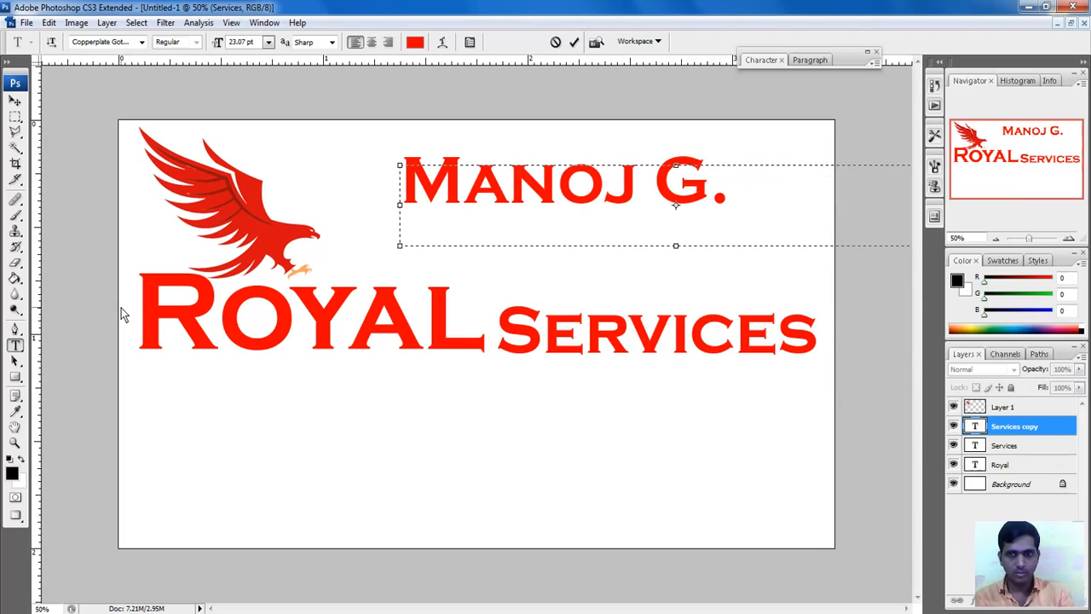
type("Dh")
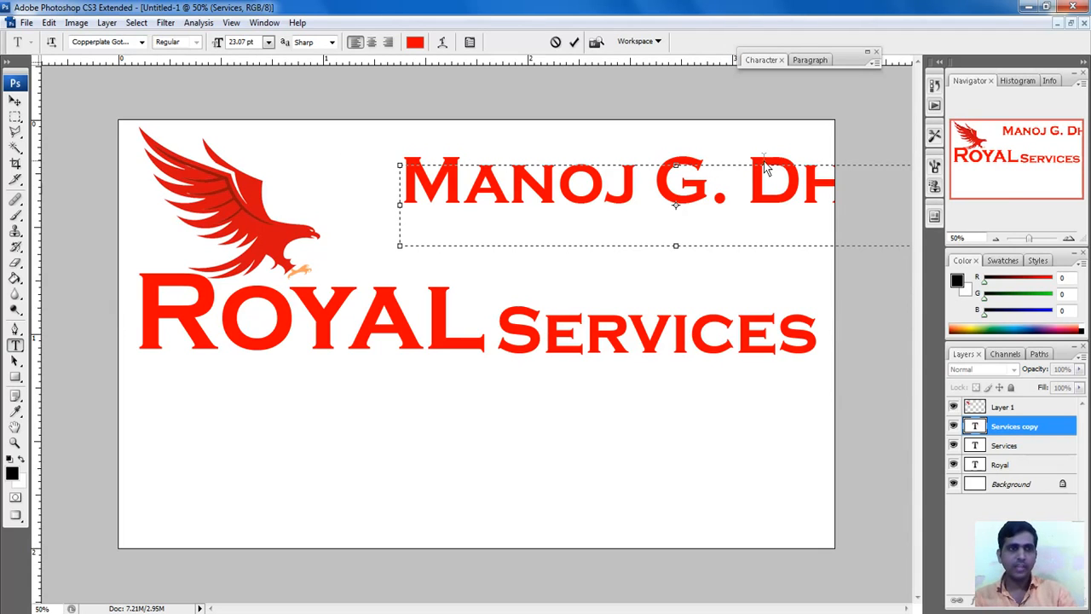
left_click(574, 42)
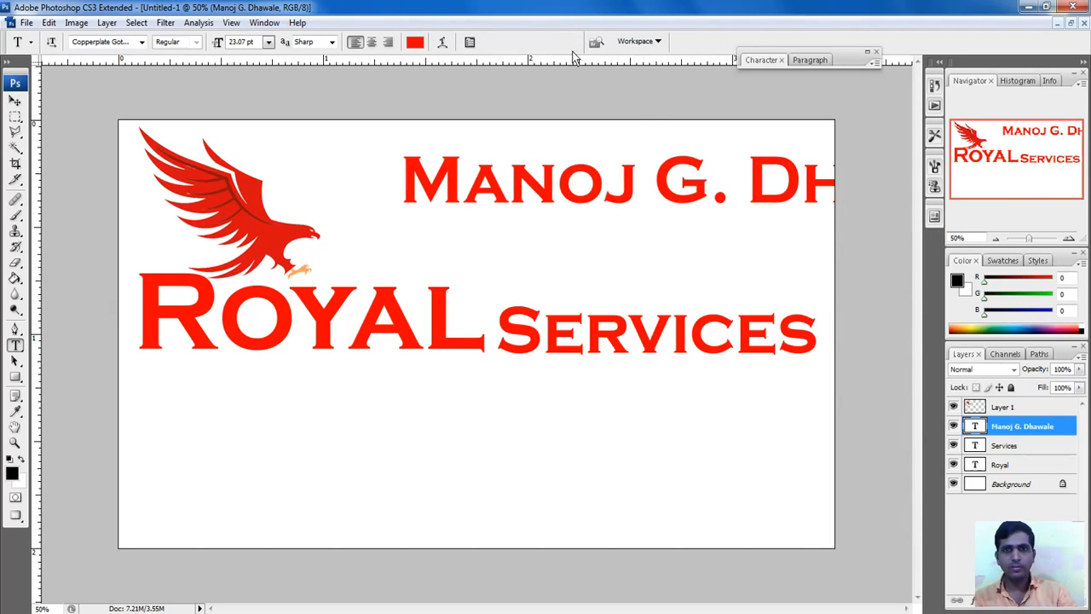
Step: Move the name below ROYAL SERVICES, widen its text box, and set it to 10 pt
left_click(15, 101)
left_click_drag(491, 195, 253, 487)
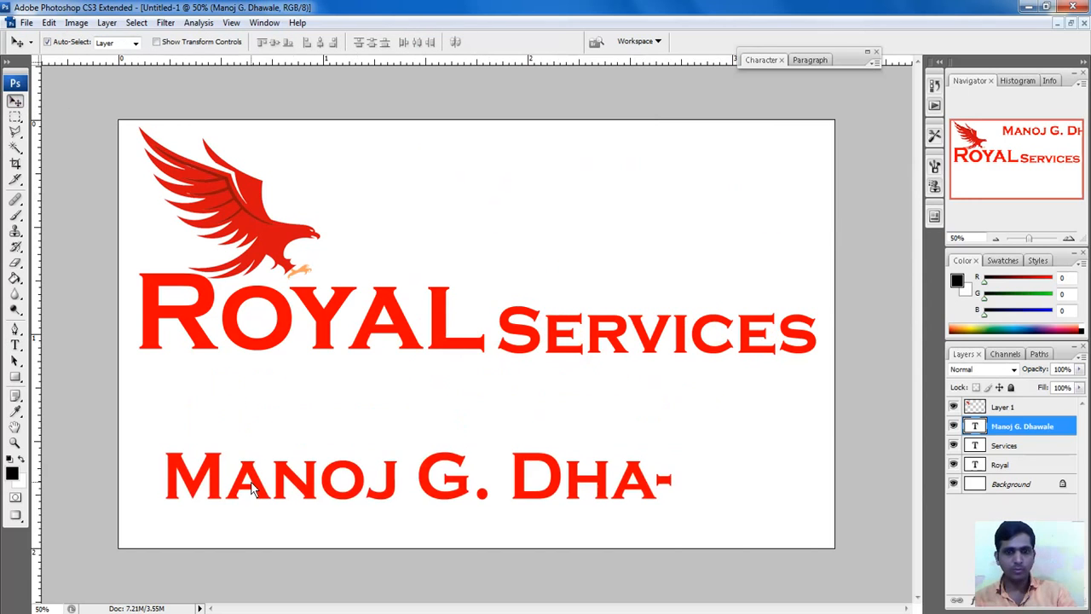
left_click(868, 53)
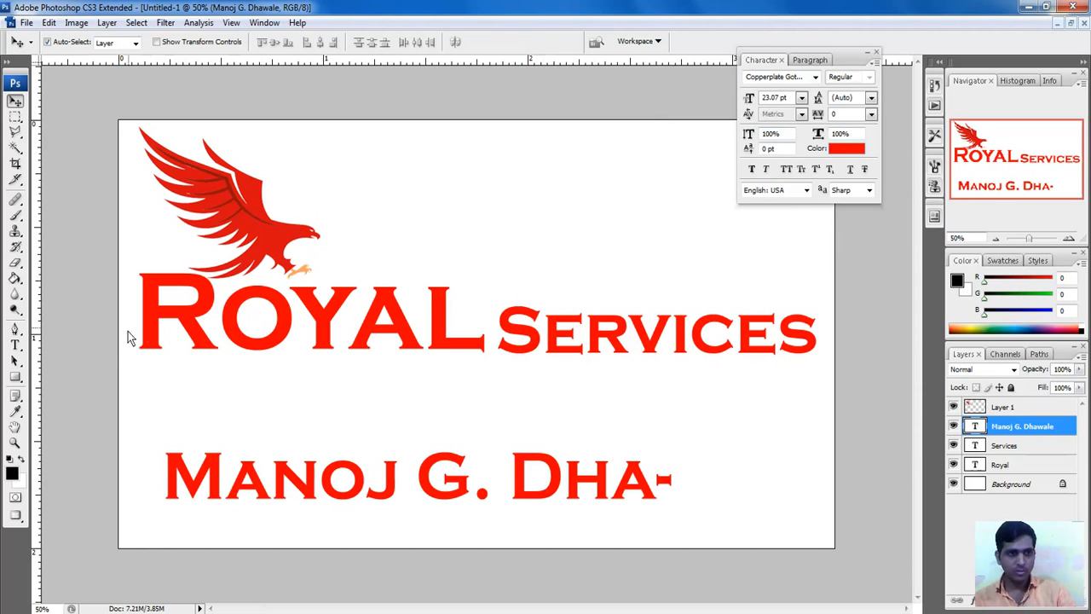
left_click(15, 346)
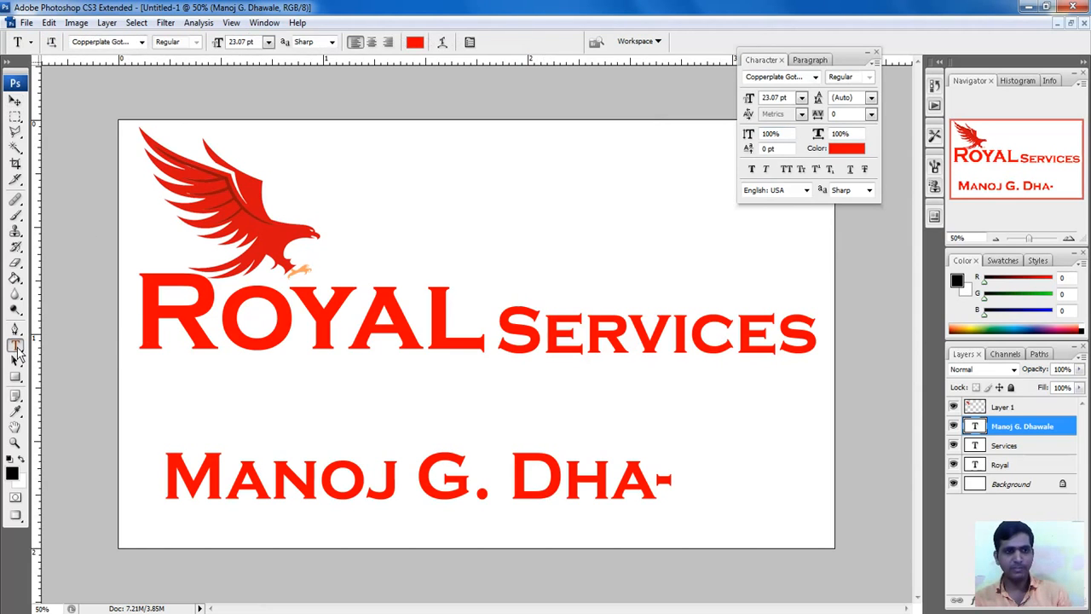
left_click(503, 475)
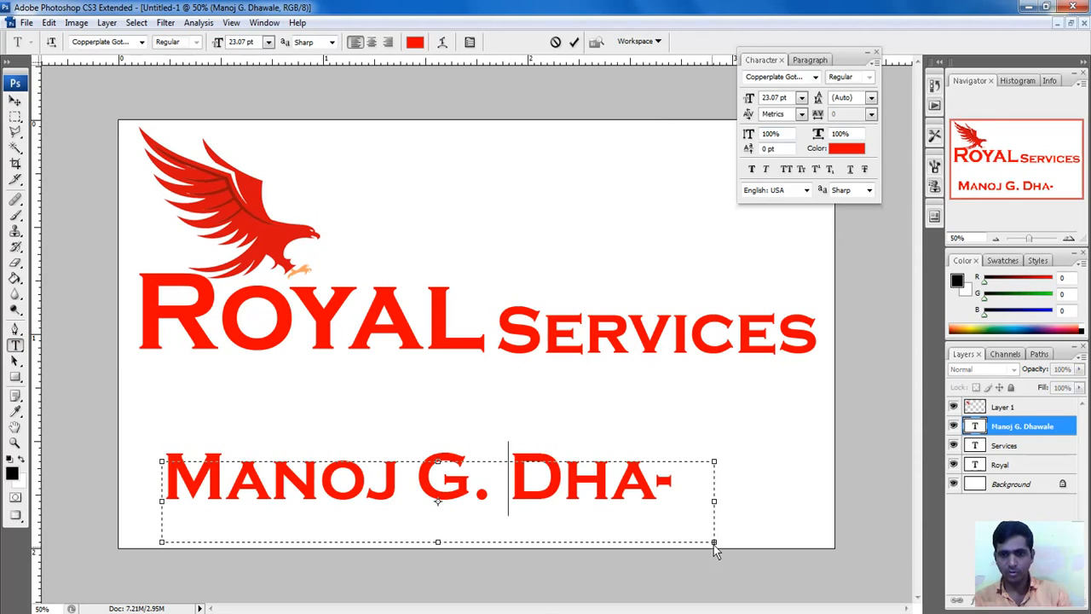
left_click_drag(714, 542, 878, 532)
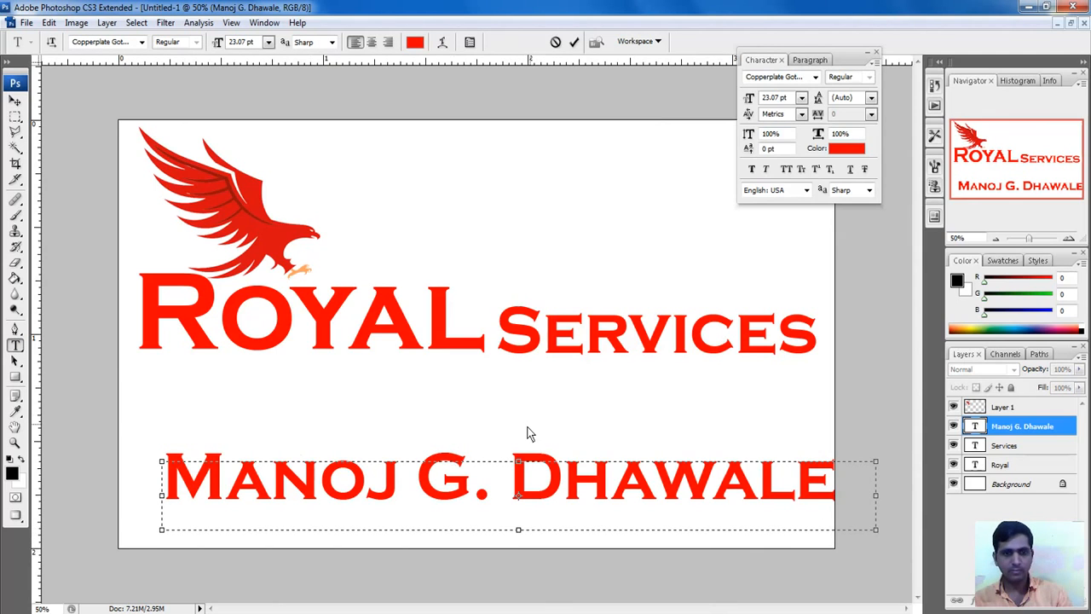
left_click(576, 42)
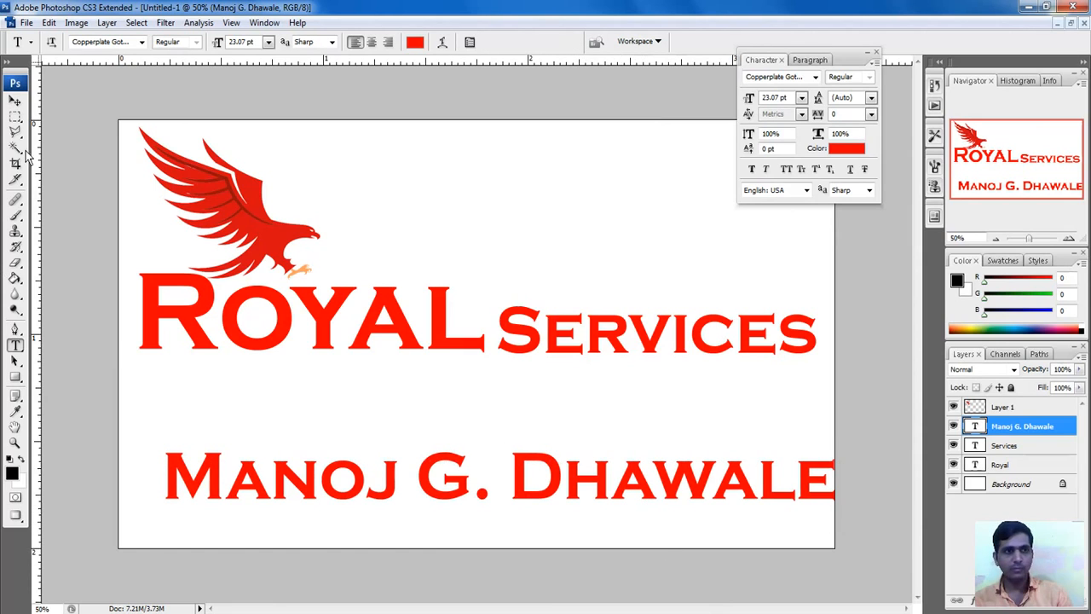
left_click(801, 97)
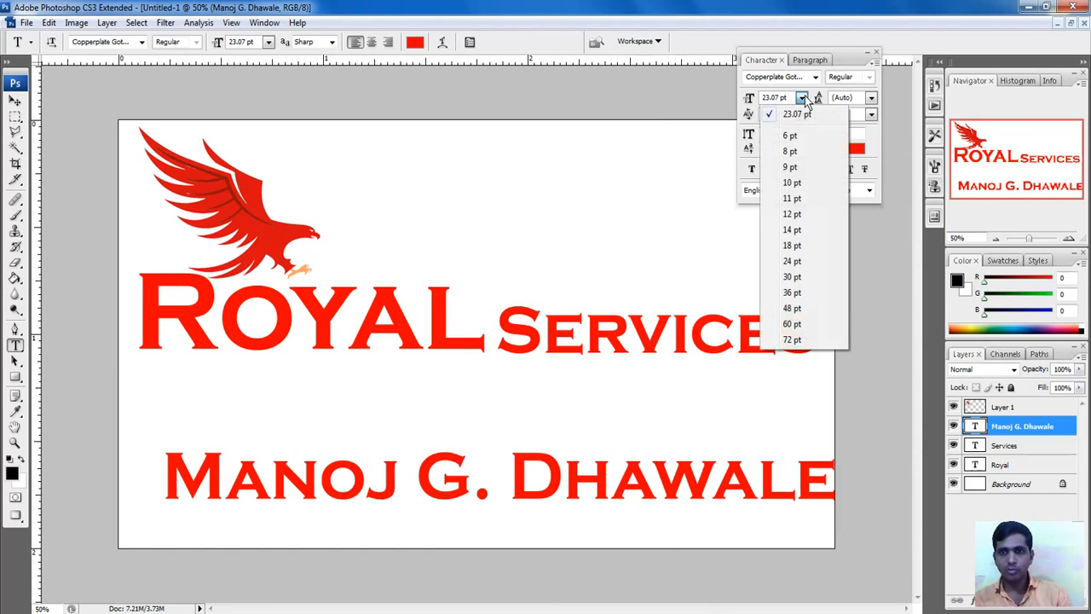
left_click(792, 183)
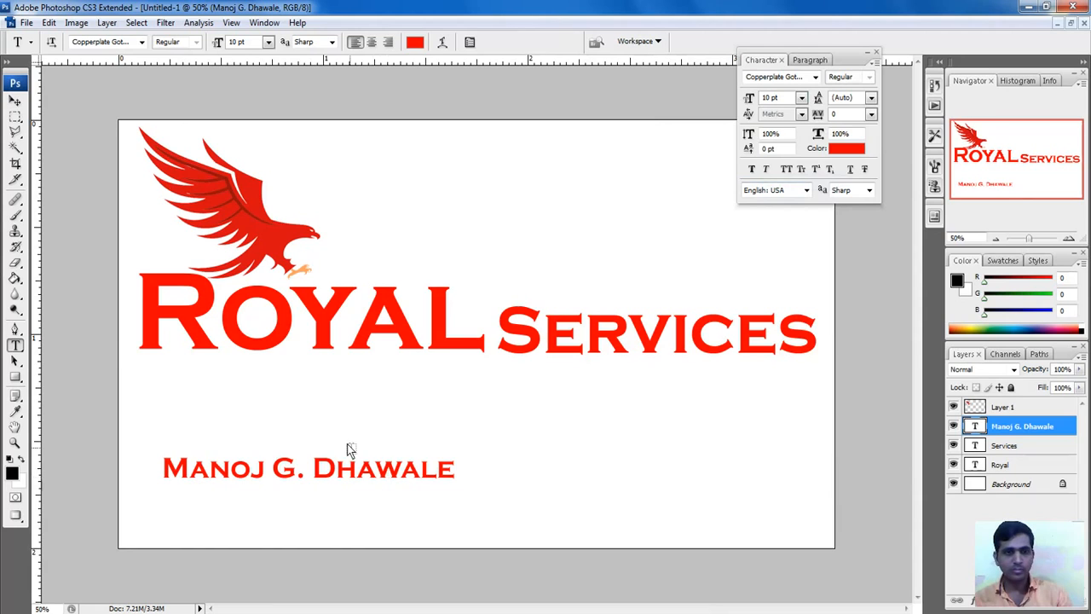
Step: Move the name line up near the card's top edge on the right
left_click(14, 101)
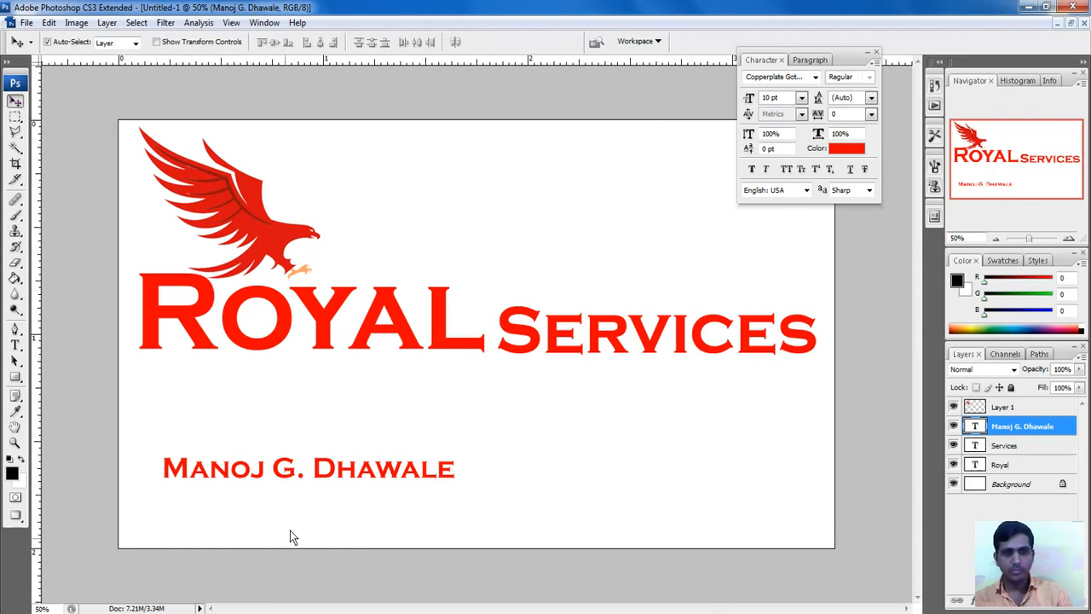
left_click_drag(344, 481, 693, 178)
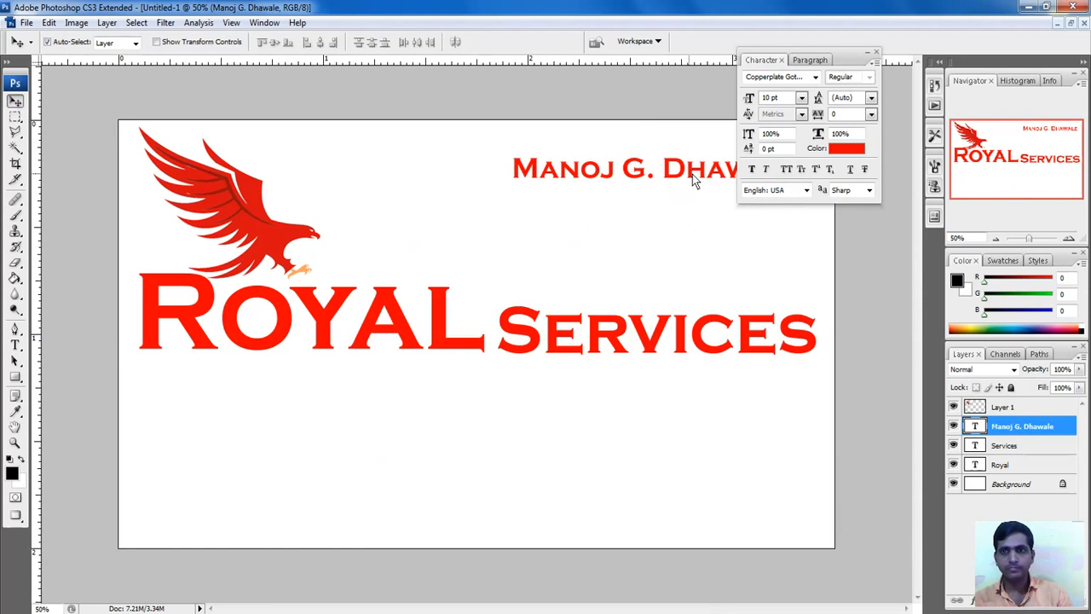
left_click_drag(854, 55, 930, 19)
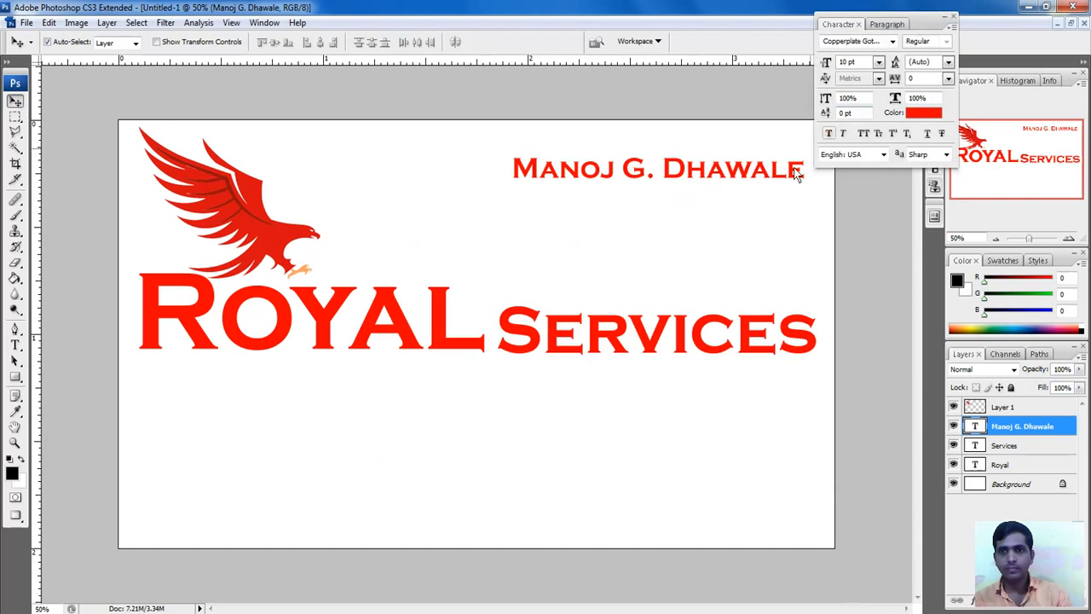
left_click_drag(684, 173, 702, 139)
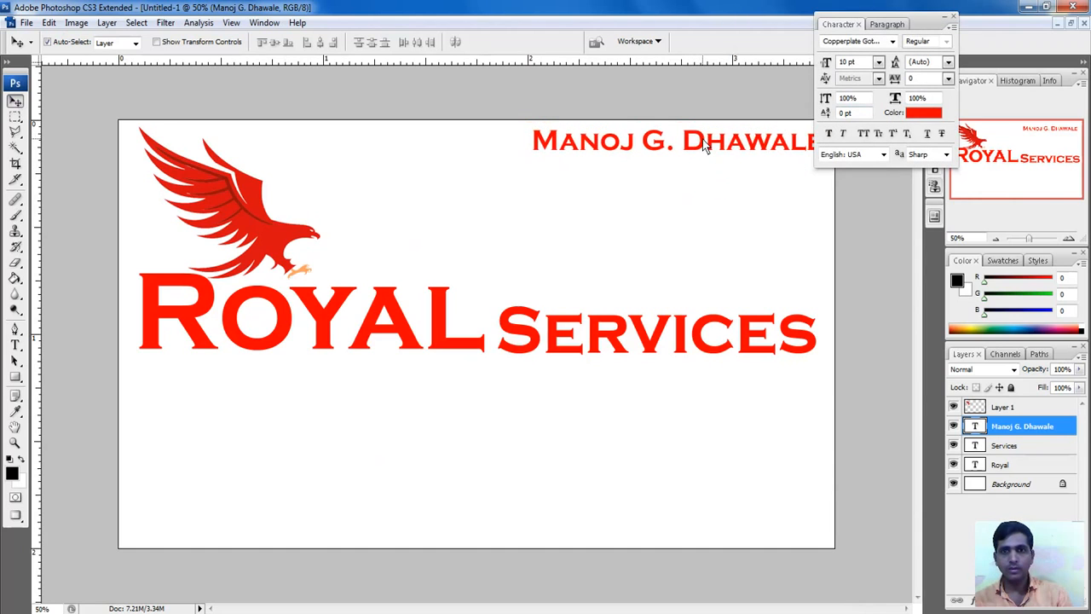
Step: Set the name in Baskerville Old Face and slide it into the top-right corner
left_click(857, 42)
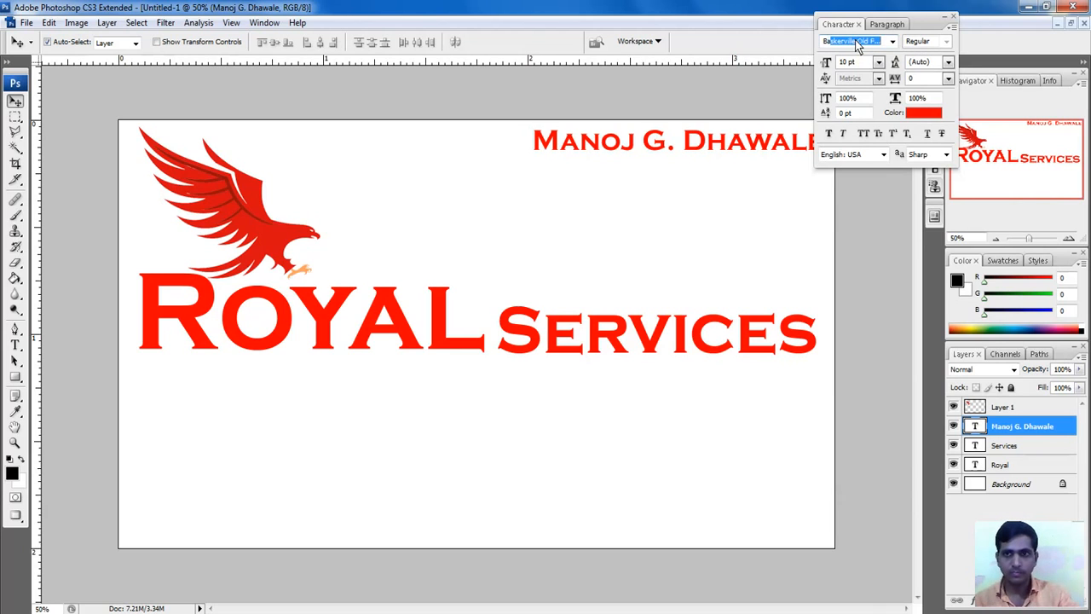
key("Return")
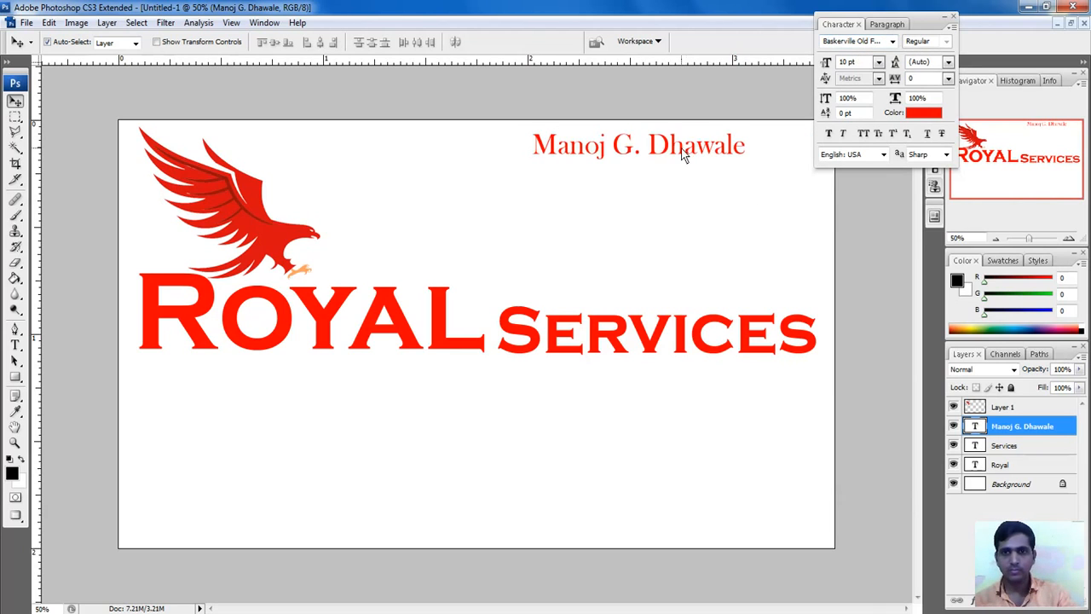
left_click_drag(682, 151, 751, 150)
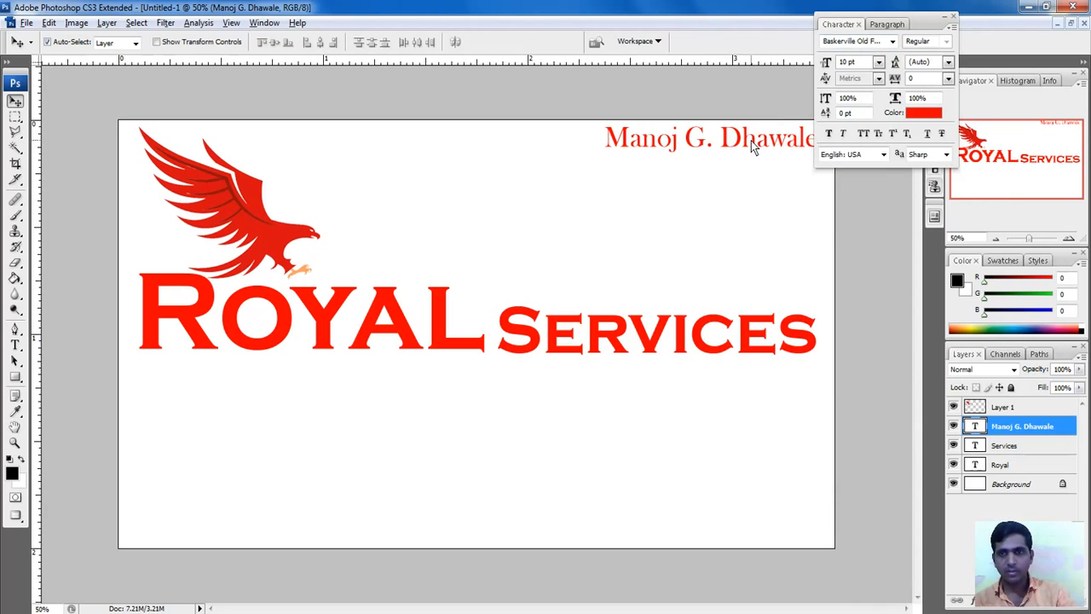
Step: Duplicate the name line below itself and change the copy to 'Mob. -' plus the mobile number
left_click_drag(751, 141, 750, 175)
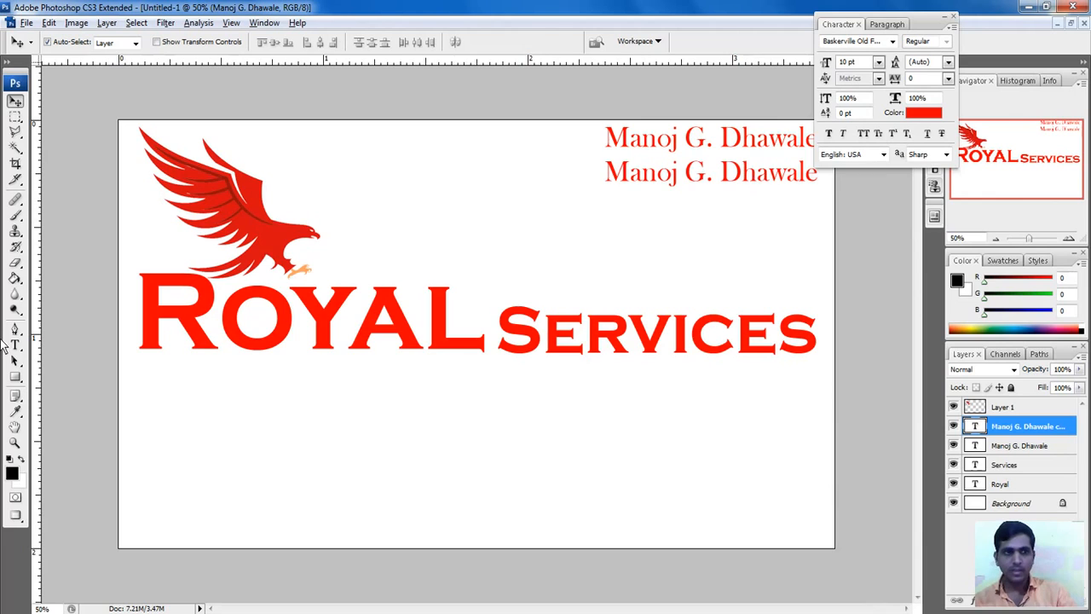
left_click(15, 344)
left_click(719, 174)
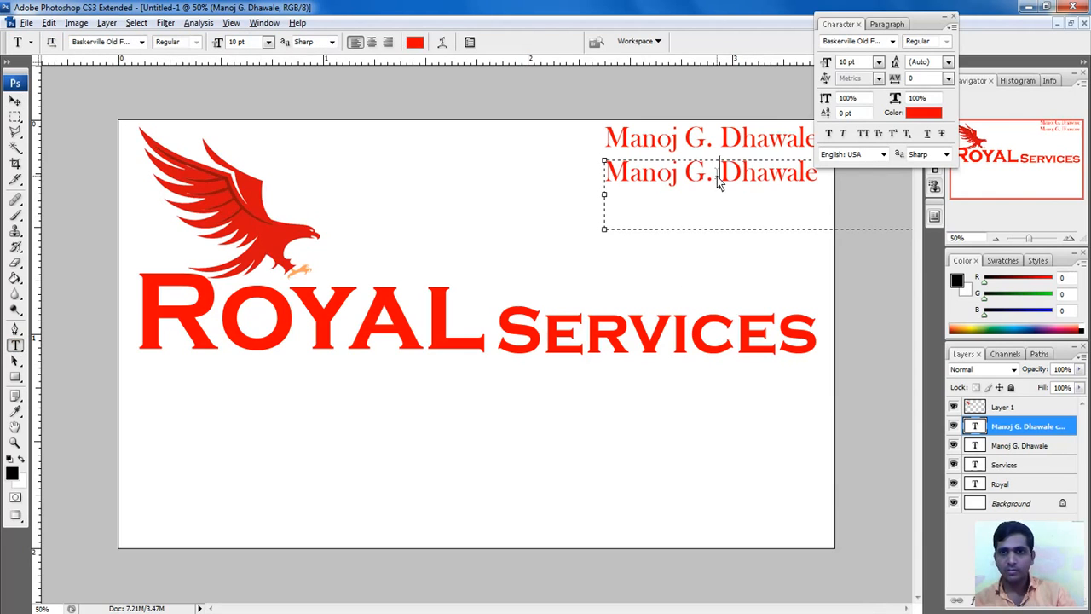
left_click_drag(826, 189, 491, 233)
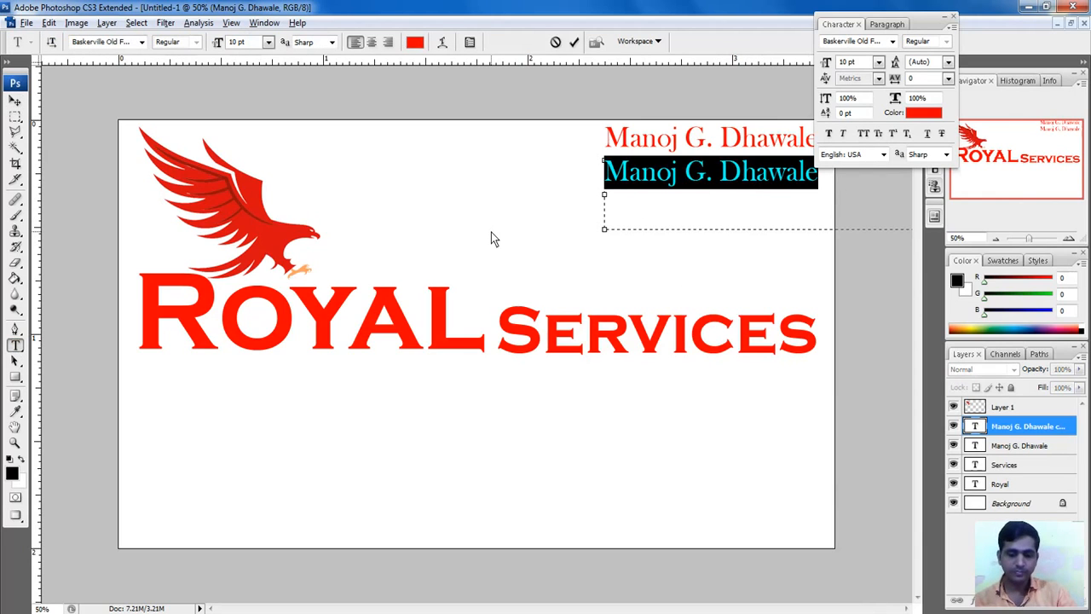
type("Mob")
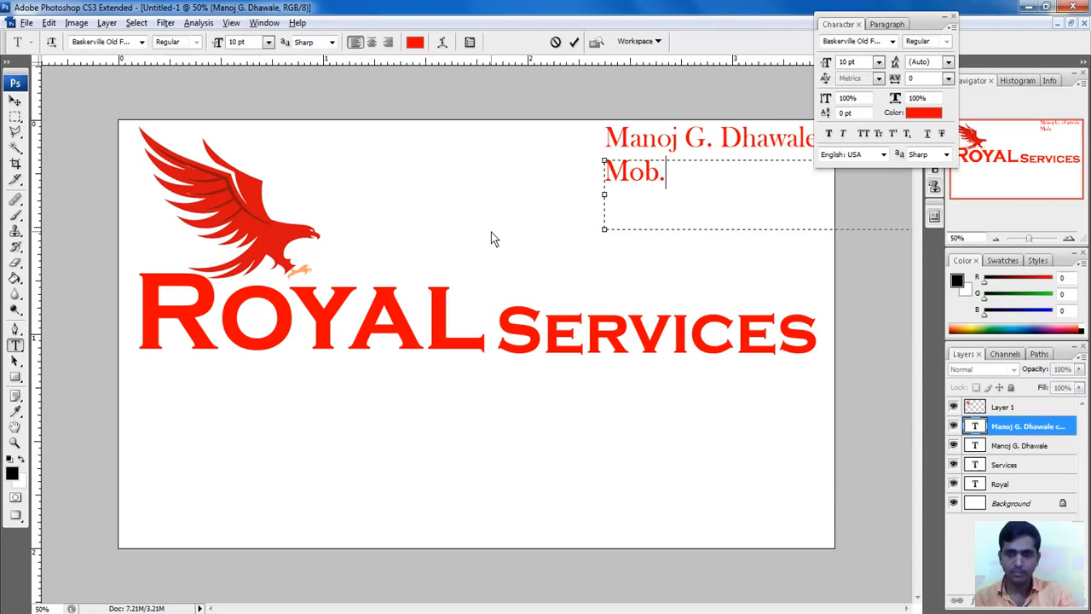
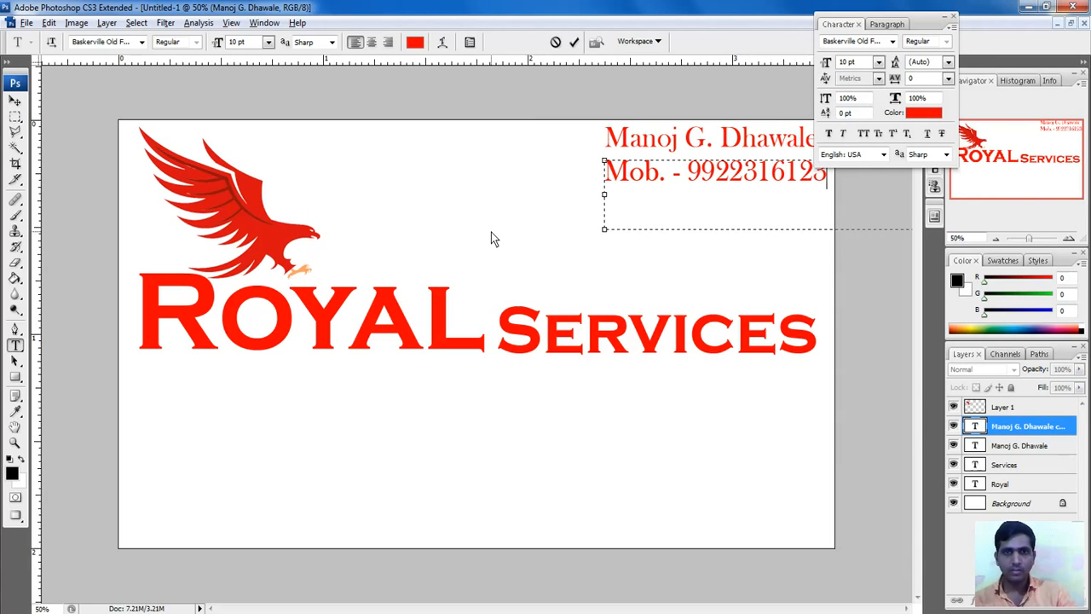
left_click(574, 42)
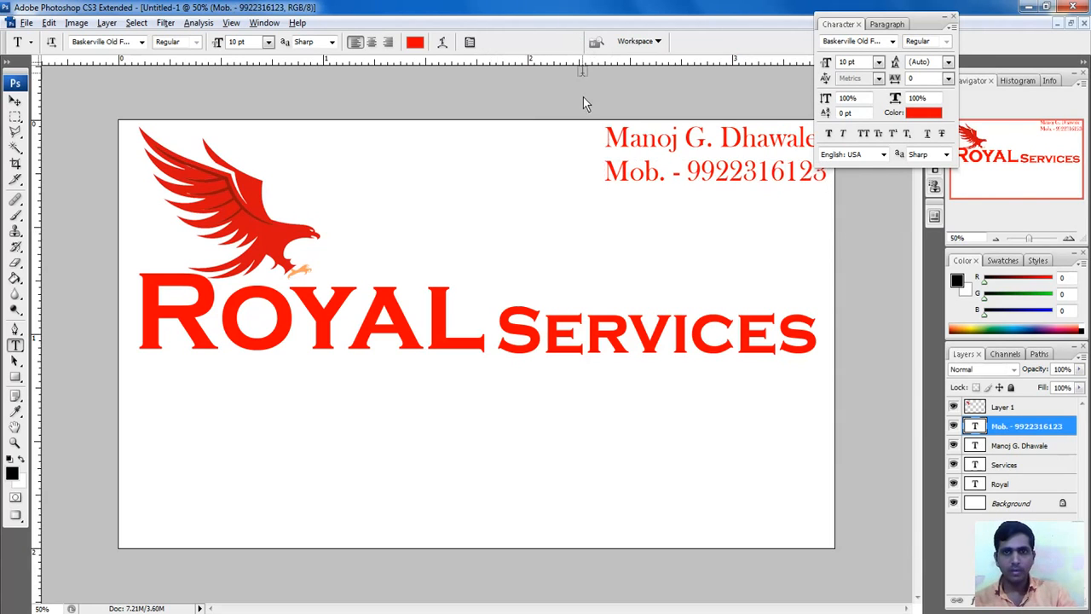
left_click(14, 101)
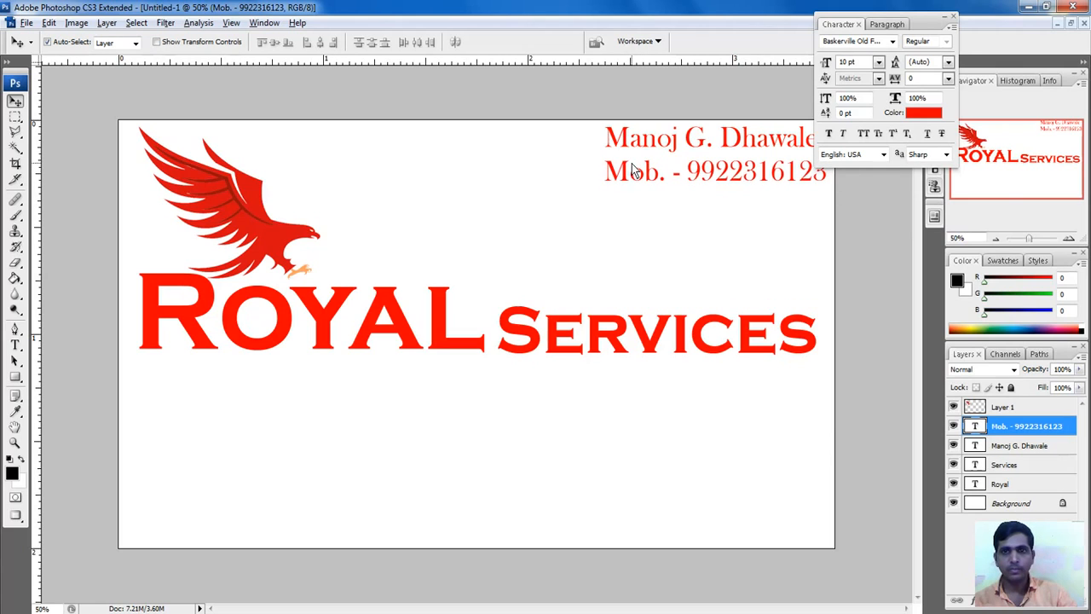
Step: Nudge the Mob. line up under the name, then Alt-drag a copy to below ROYAL
key("Up")
key("Up")
key("Up")
key("Up")
key("Right")
key("Right")
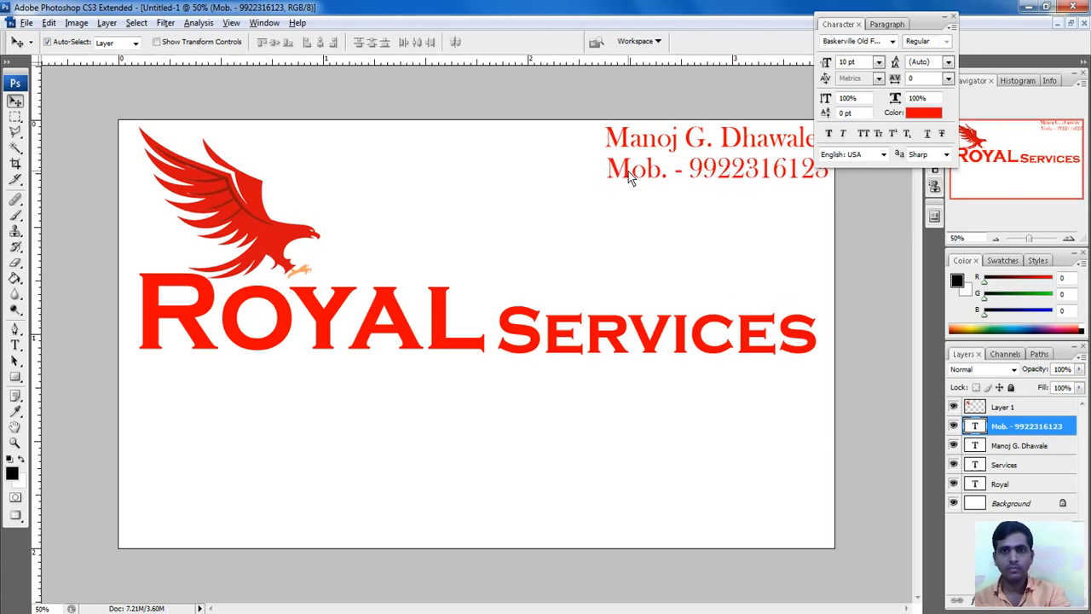
key("Up")
key("Up")
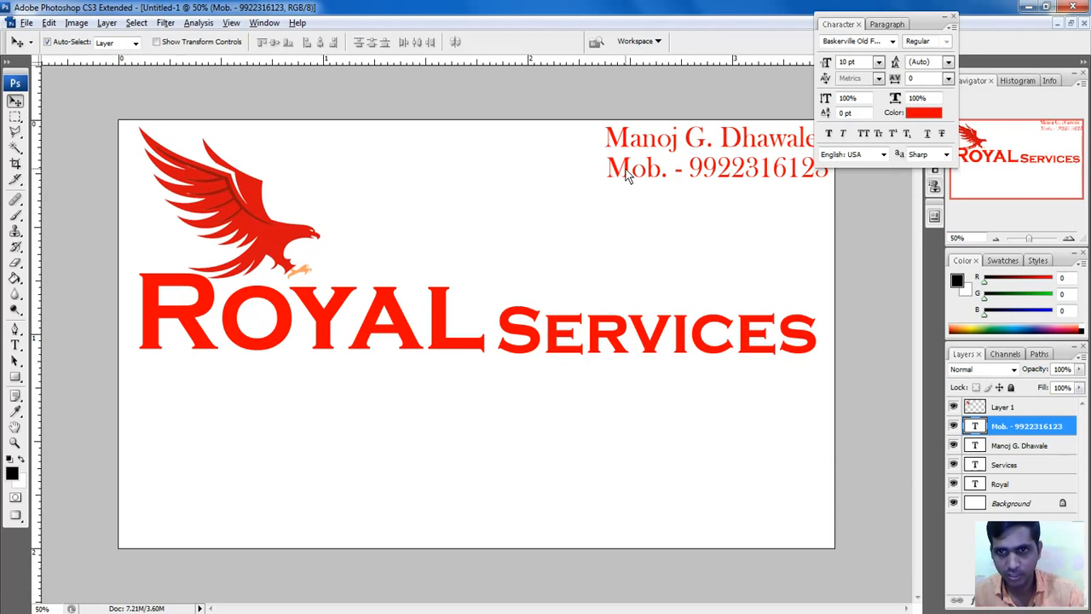
left_click_drag(626, 174, 164, 405)
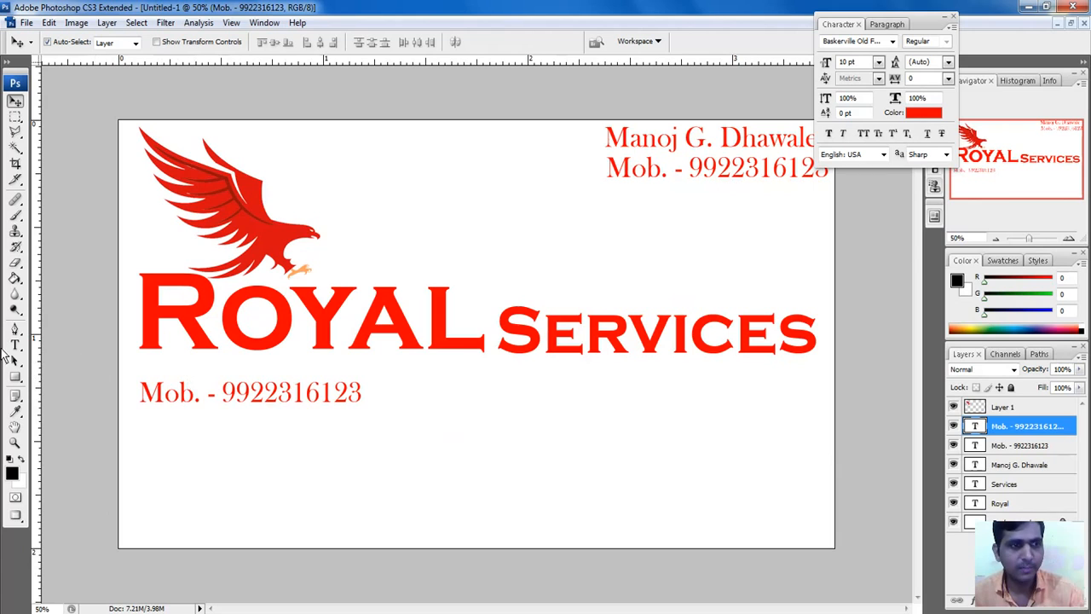
Step: Replace the copied line under ROYAL with '* Computer Repairing', narrowing its box, and reposition it
left_click(14, 344)
left_click(185, 406)
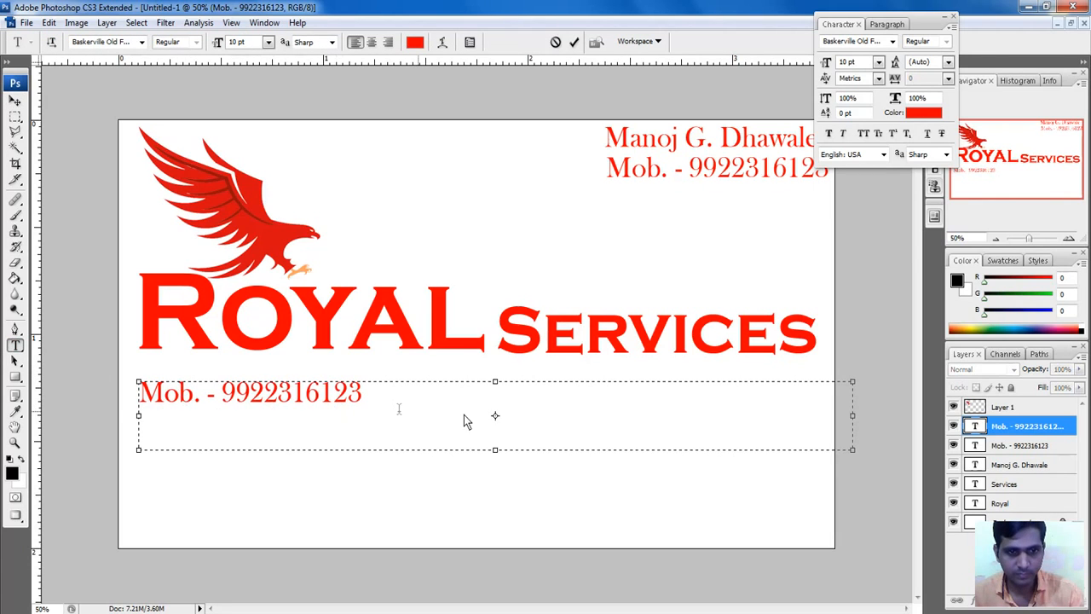
key("End")
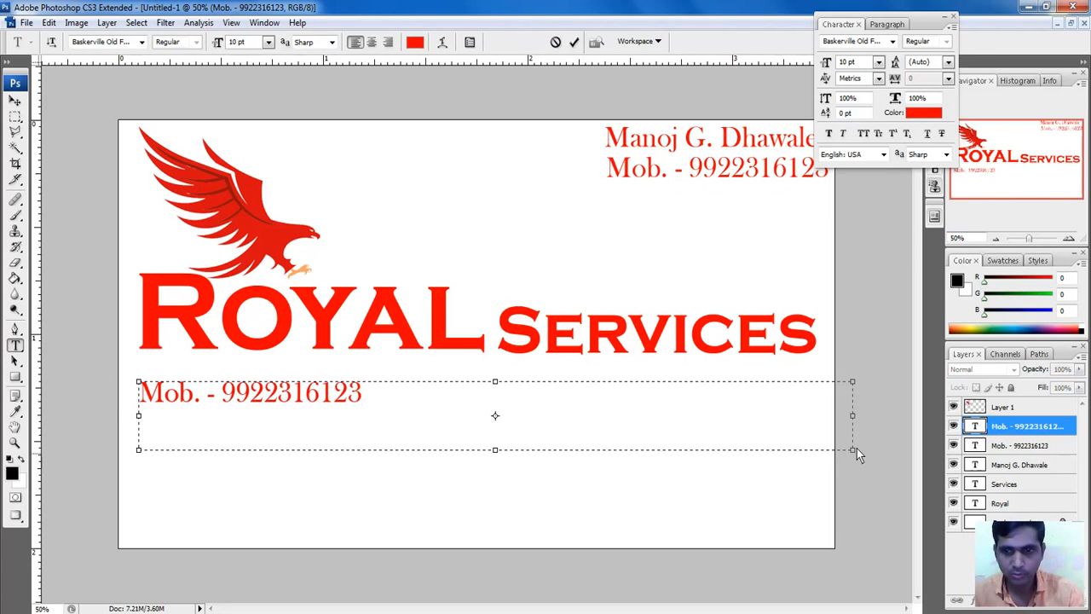
left_click_drag(854, 449, 515, 457)
left_click_drag(406, 461, 383, 421)
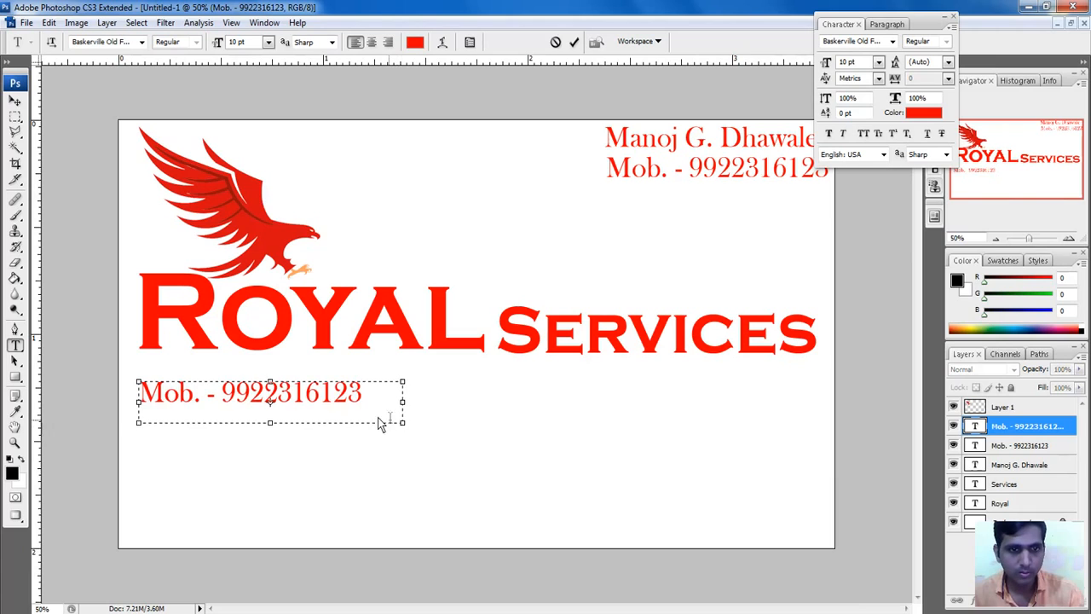
key("ctrl+a")
key("BackSpace")
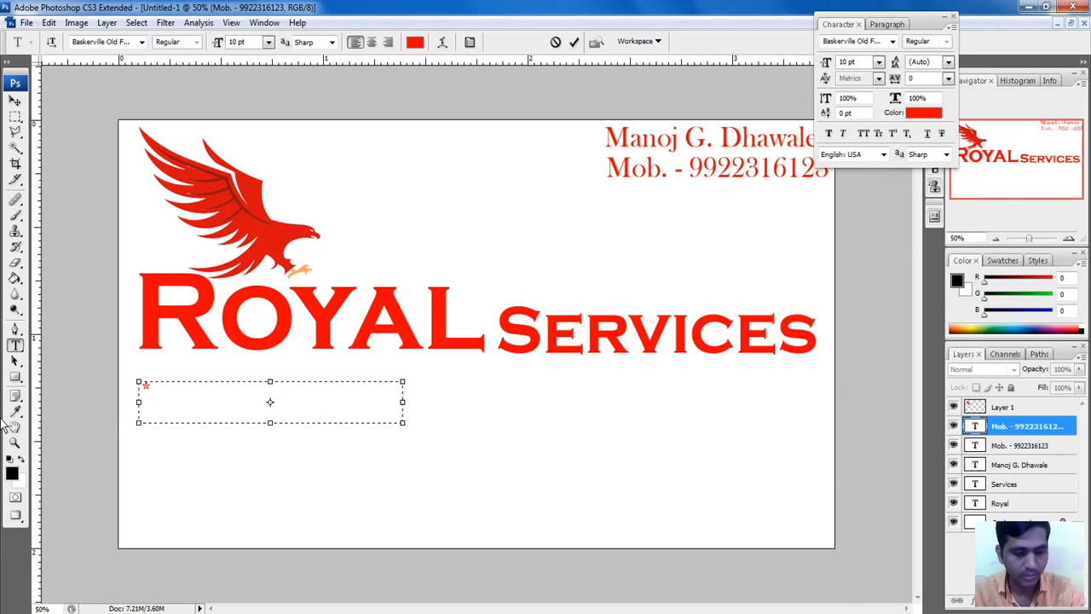
type("Compu")
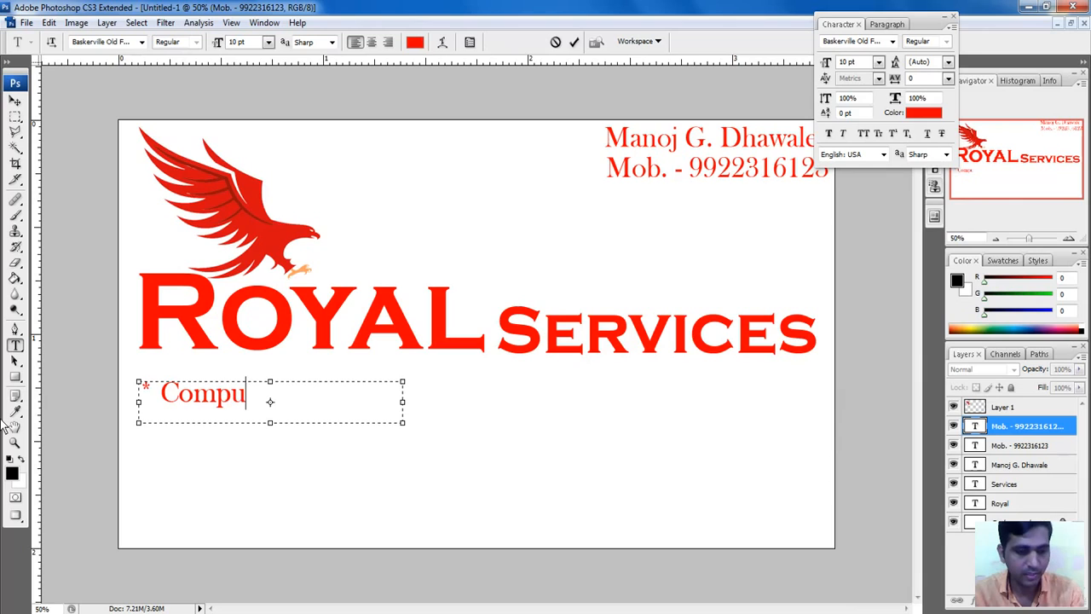
type("ter Re")
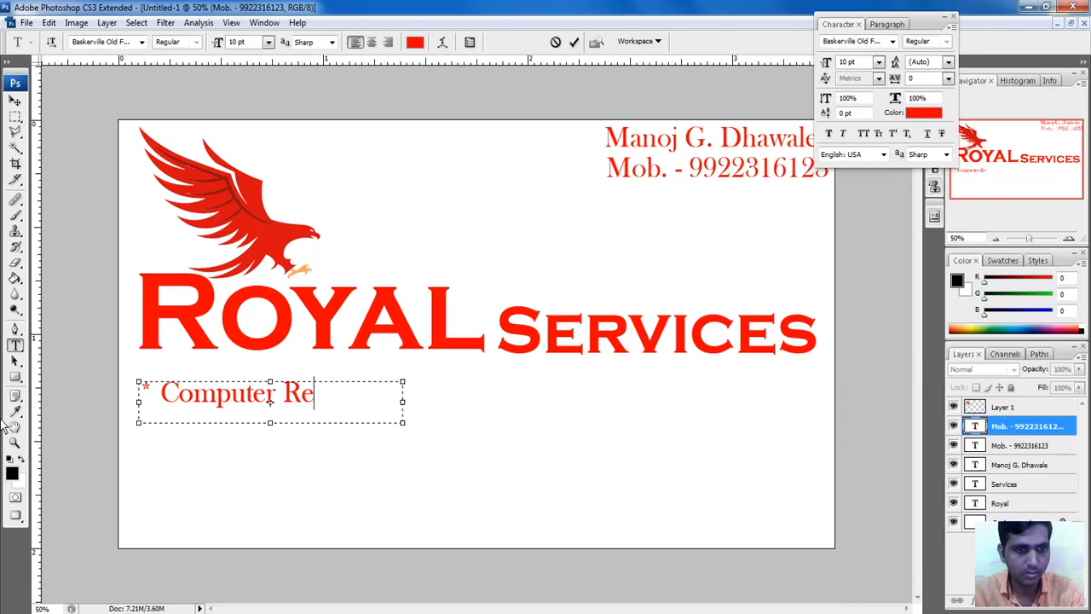
type("pairing")
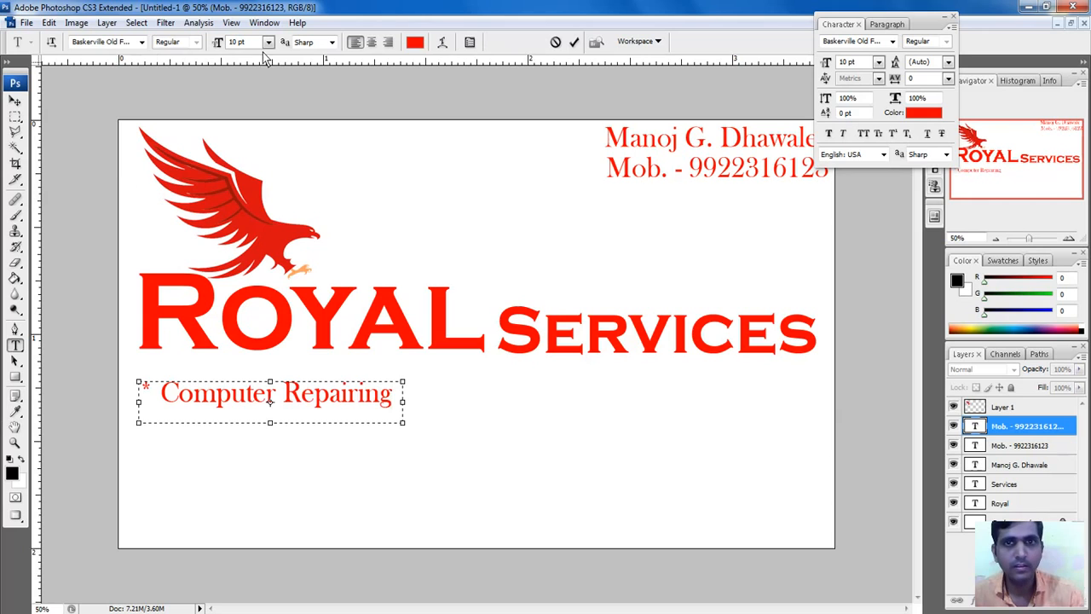
left_click(574, 42)
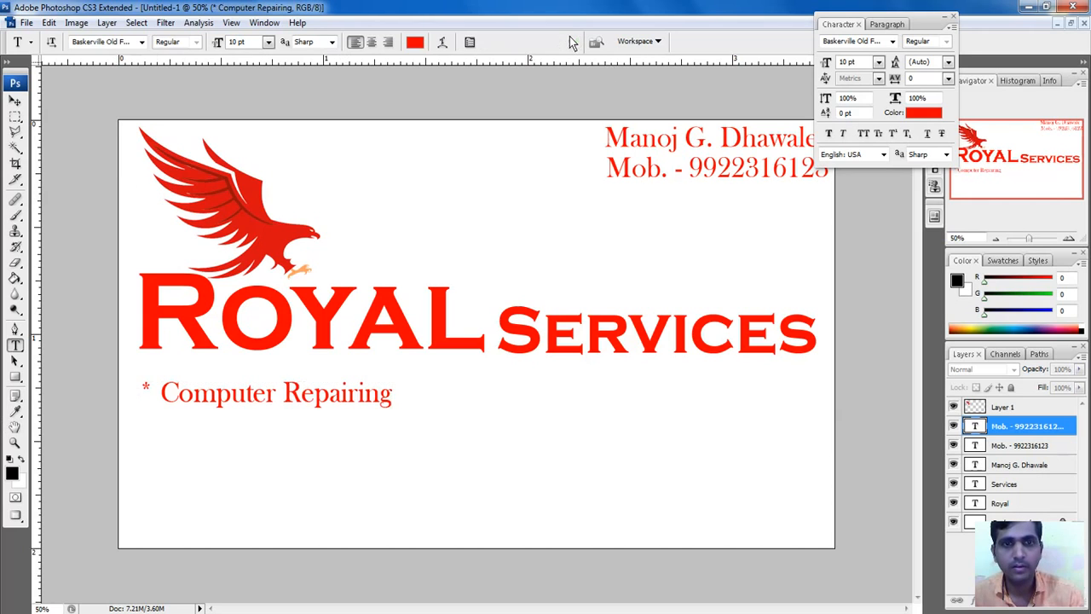
left_click(16, 101)
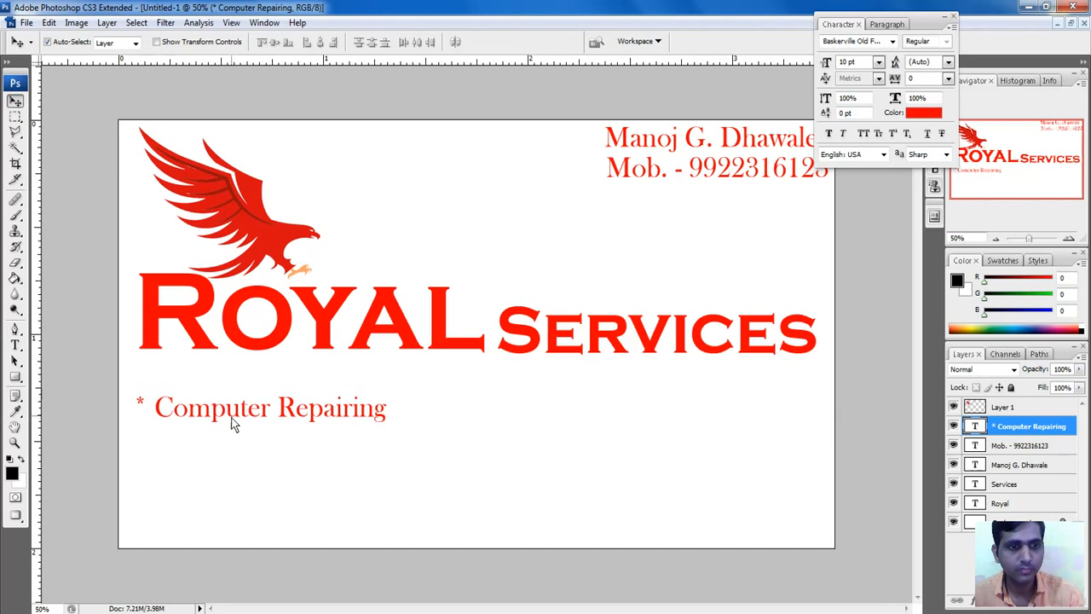
key("super")
key("super")
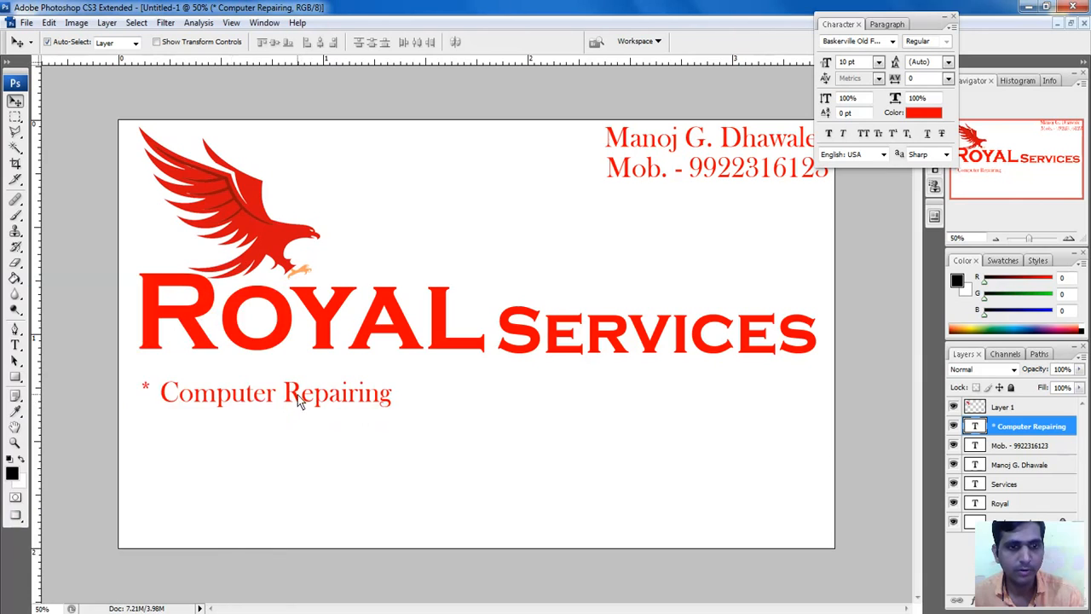
left_click_drag(297, 395, 286, 491)
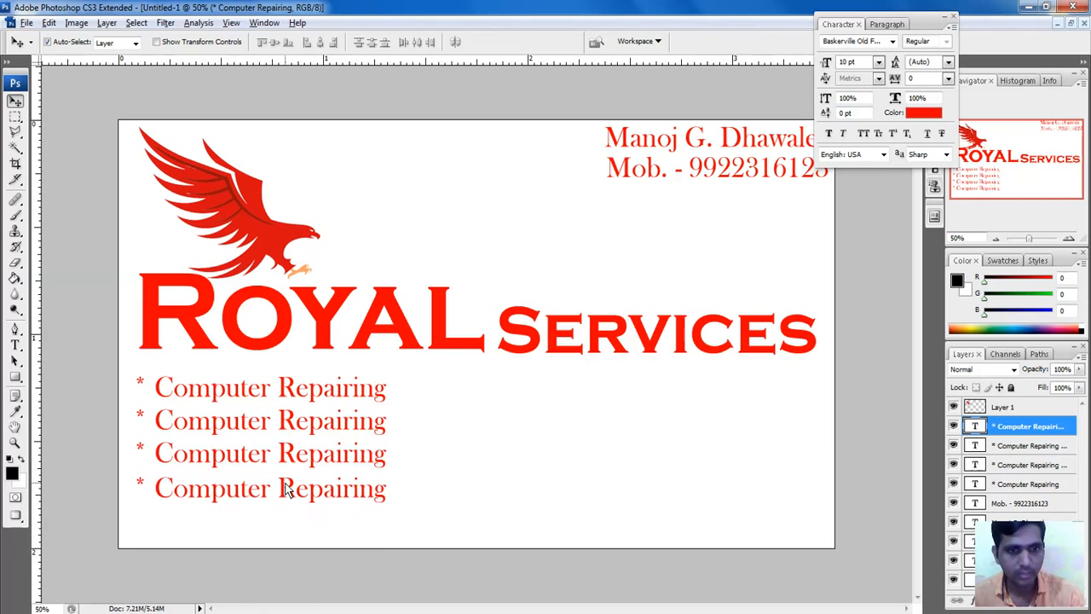
Step: Change the second service line to '* Mobile Repairing'
left_click(284, 426)
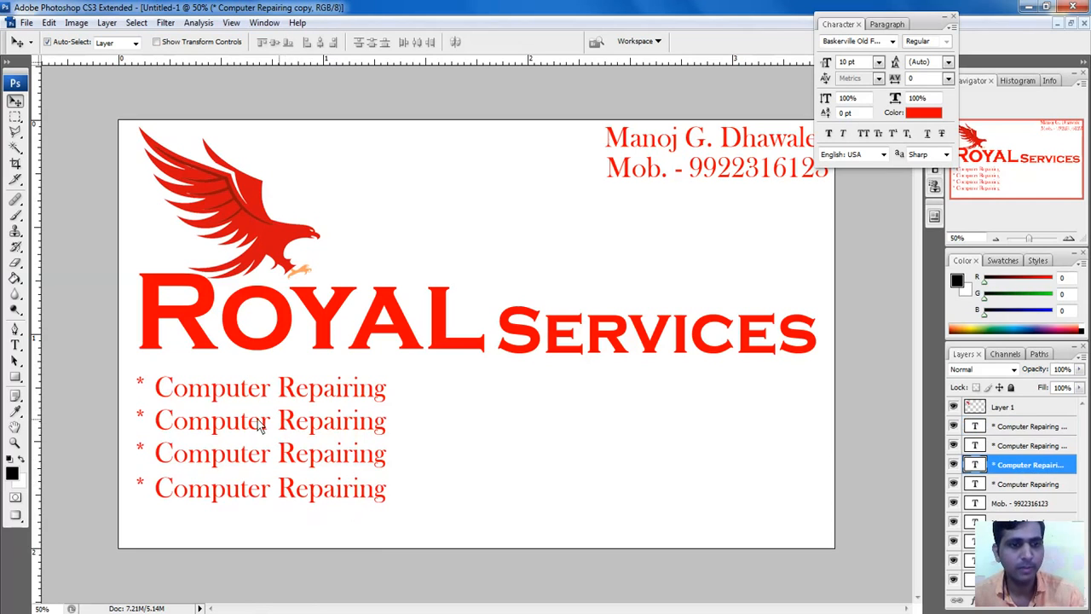
left_click(15, 345)
left_click(180, 430)
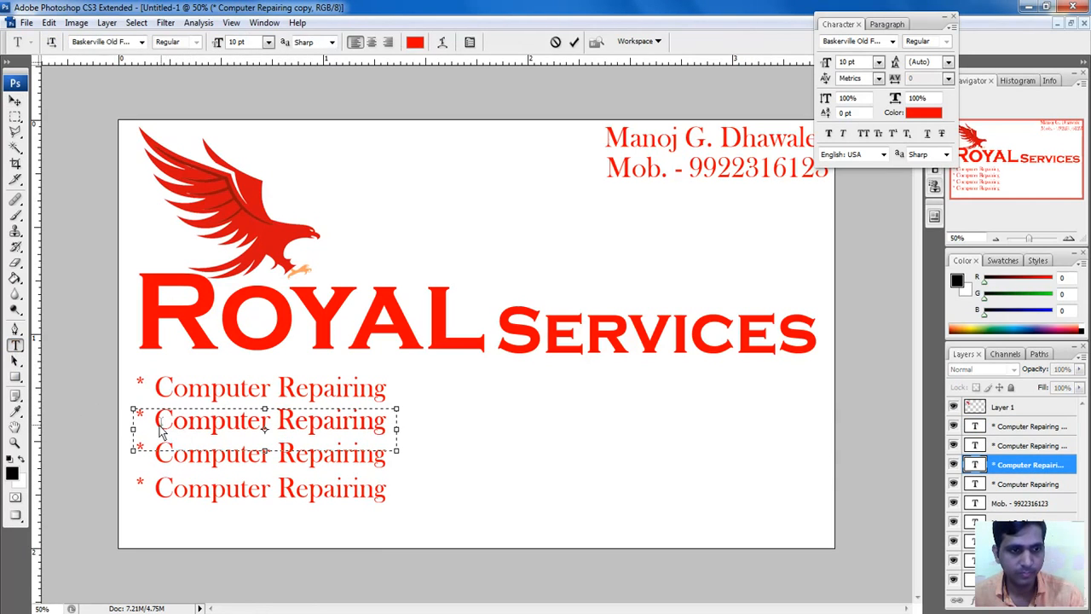
left_click_drag(155, 426, 425, 451)
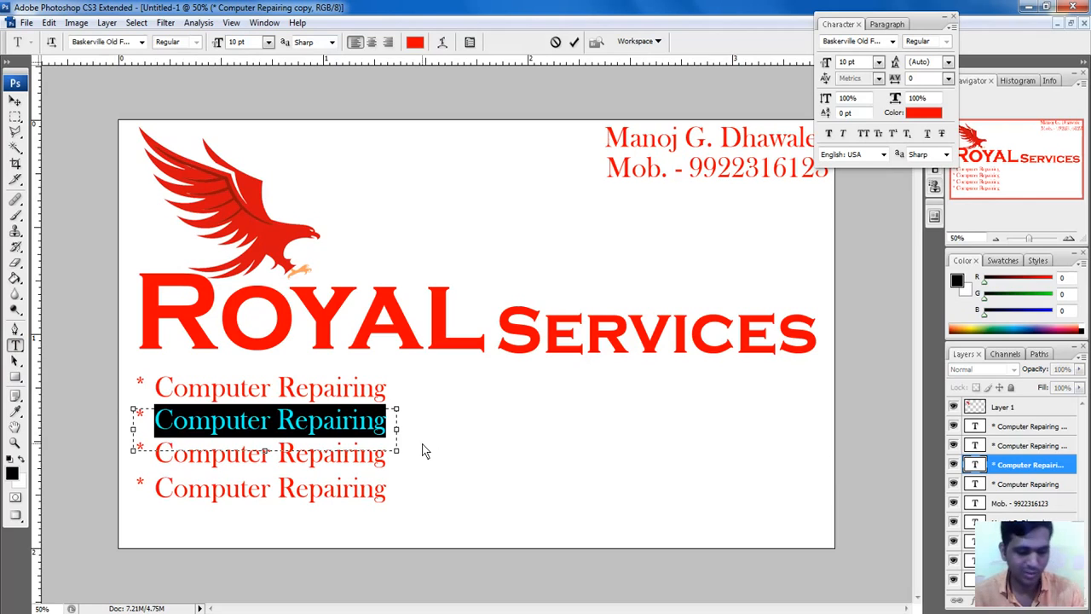
type("Mobile")
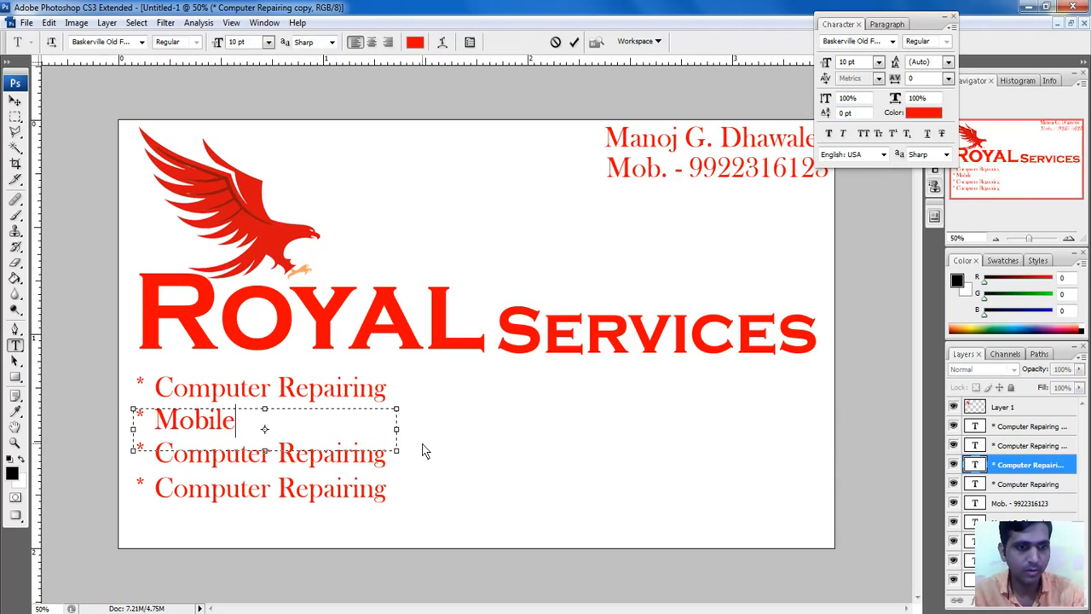
type(" Repair")
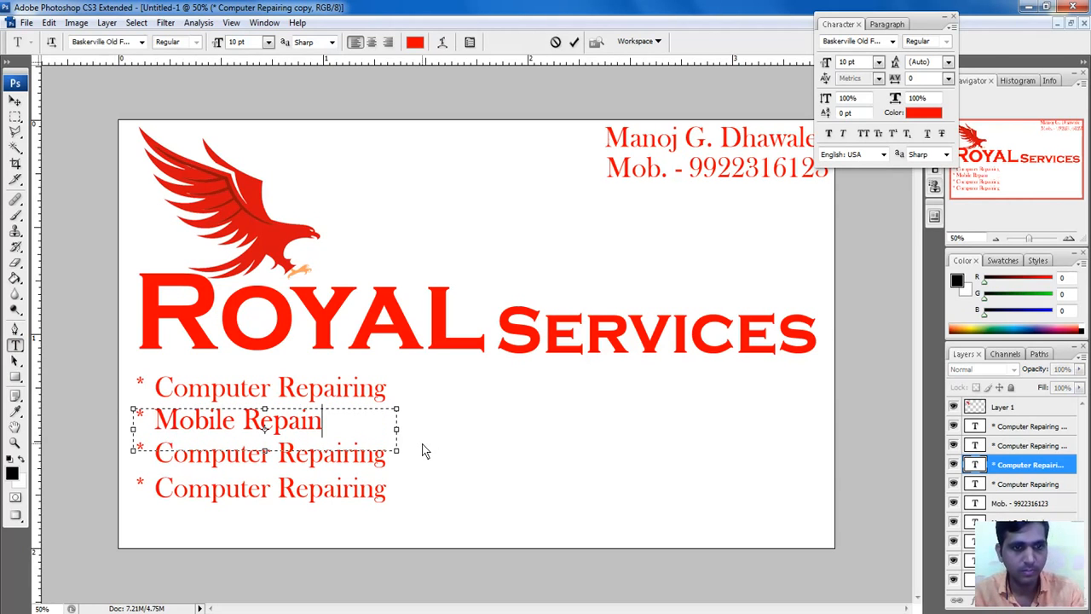
key("BackSpace")
type("ring")
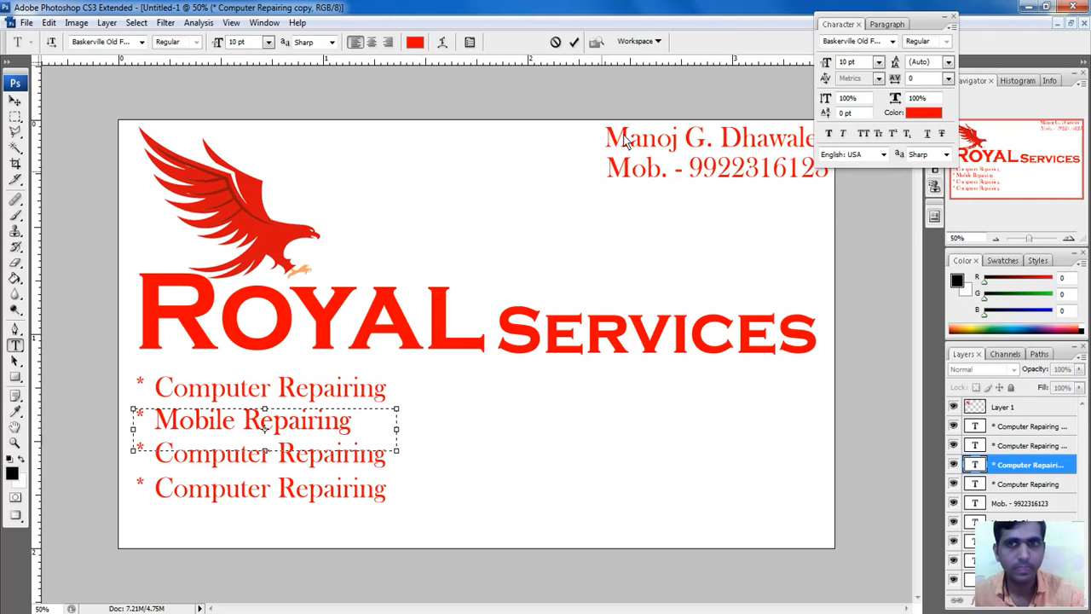
left_click(574, 41)
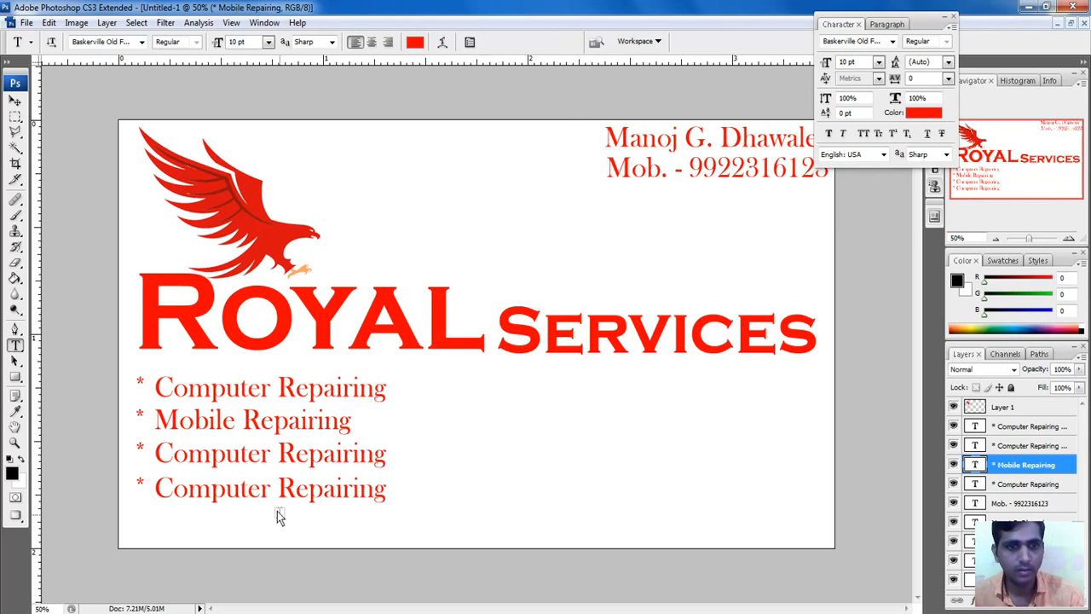
Step: Change the third service line to '* Mobile Accesories'
left_click(275, 461)
left_click_drag(392, 463, 159, 486)
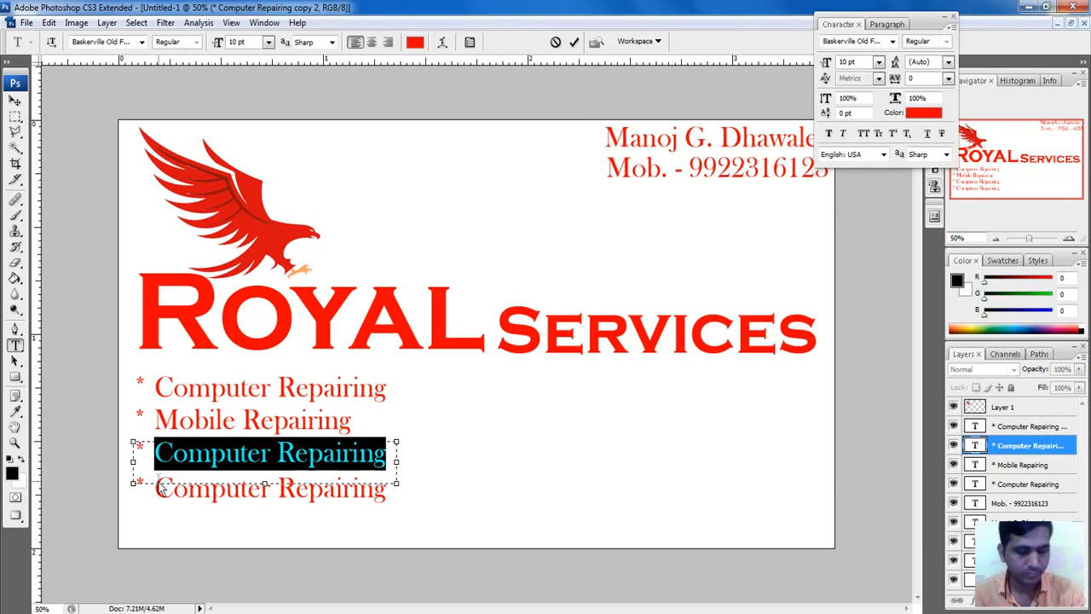
type("Mobile ")
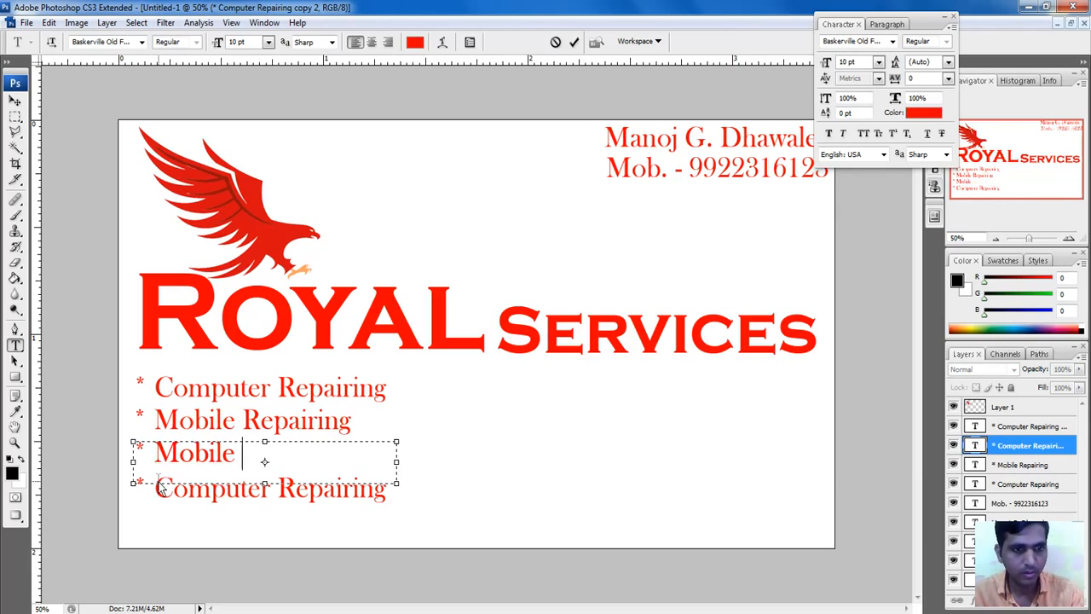
type("Acces")
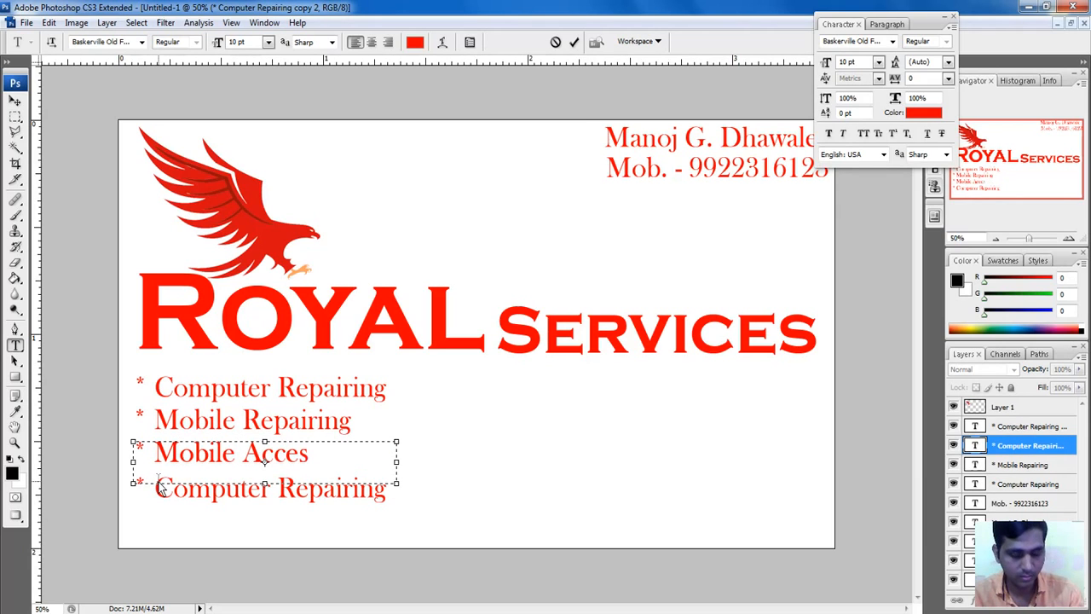
type("ore")
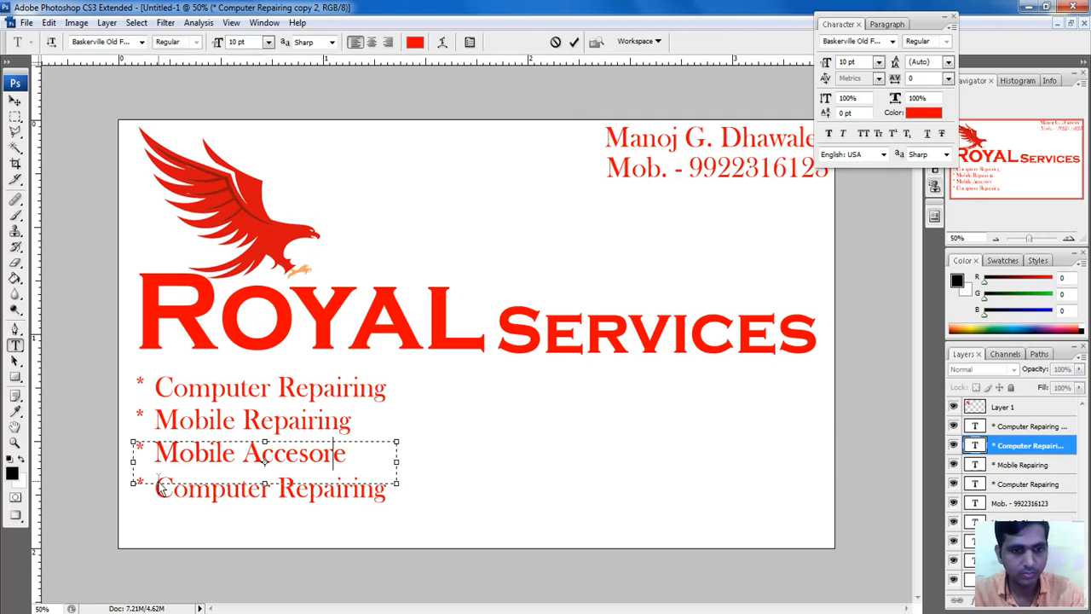
key("BackSpace")
type("ied")
key("BackSpace")
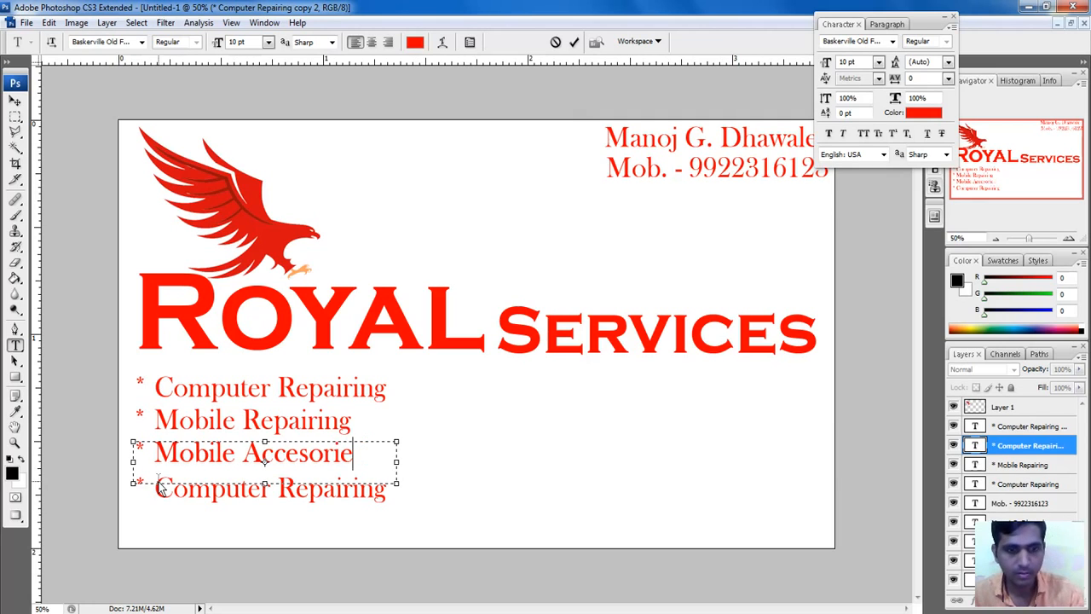
type("s")
left_click(574, 42)
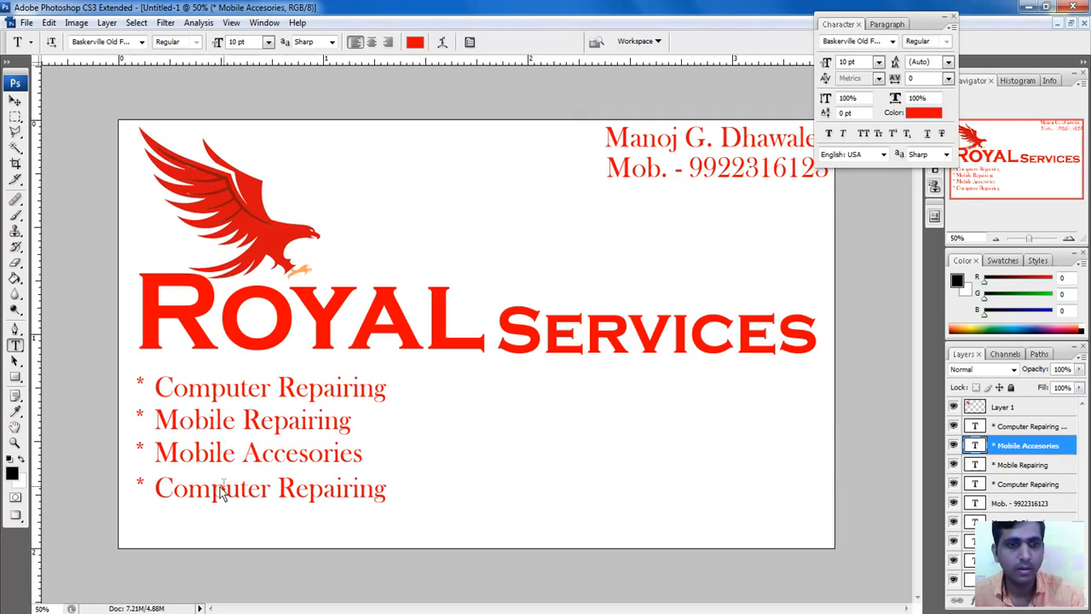
Step: Change the fourth service line to '* Flex Board'
left_click(230, 499)
left_click_drag(155, 491, 388, 503)
type("F")
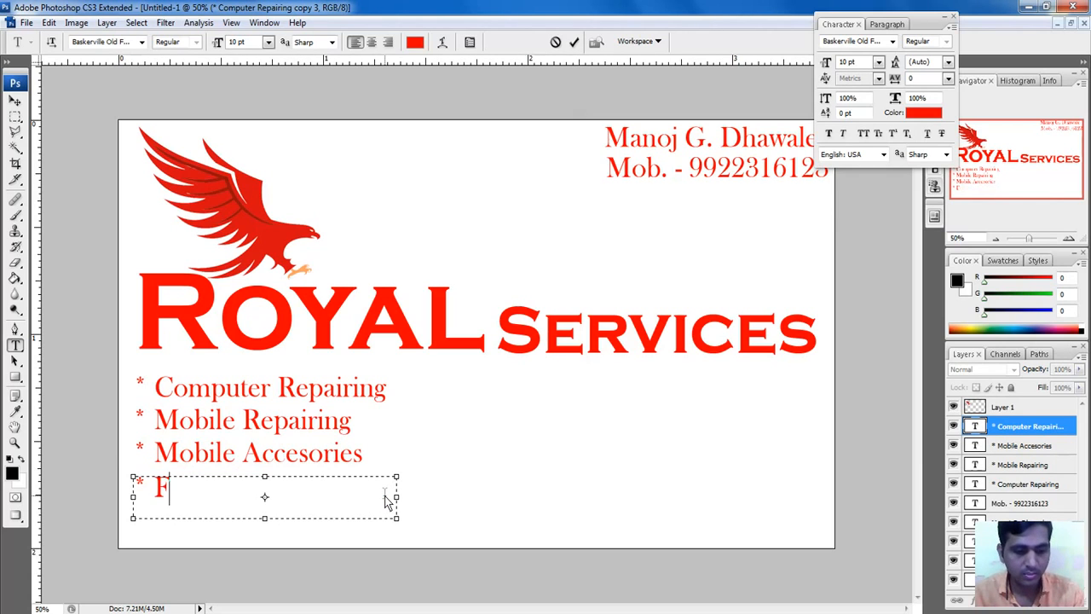
type("lex Board")
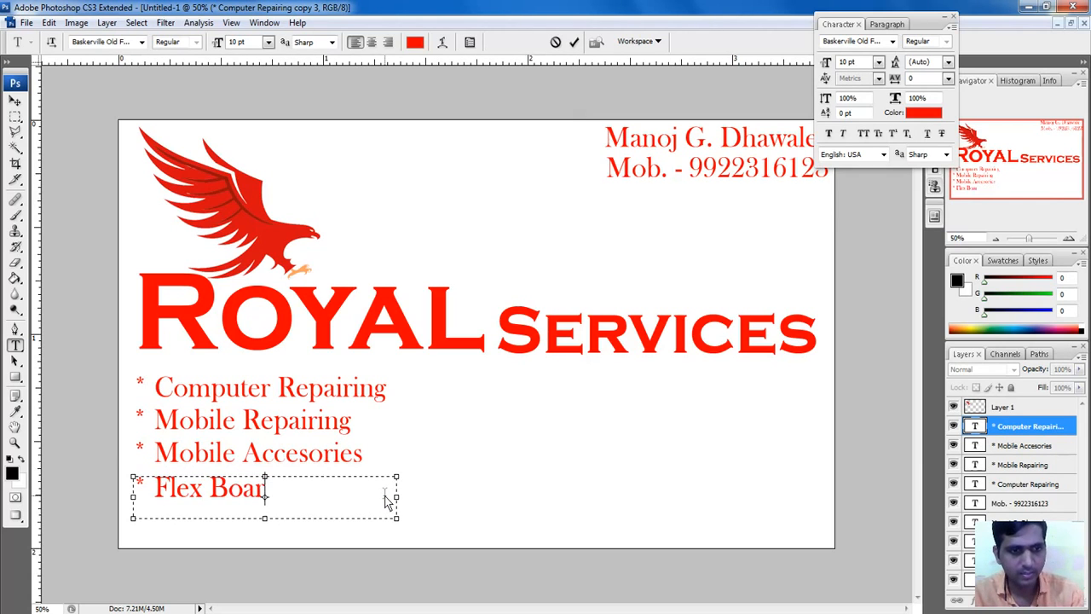
left_click(573, 42)
left_click(15, 101)
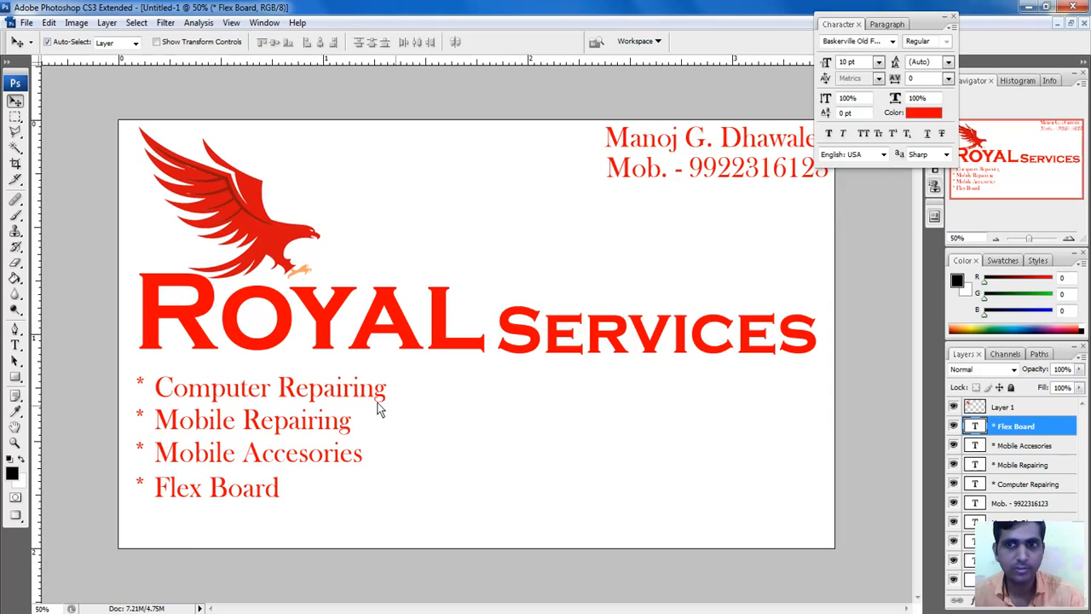
Step: Set the Computer Repairing and Mobile Repairing lines to Times New Roman 8 pt
left_click(339, 397)
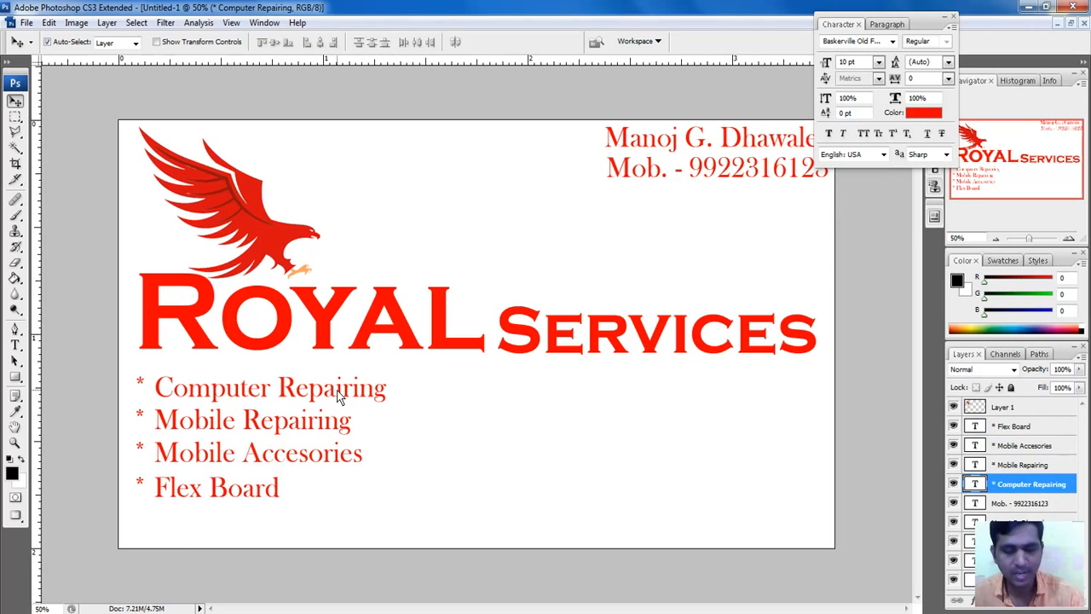
left_click(844, 42)
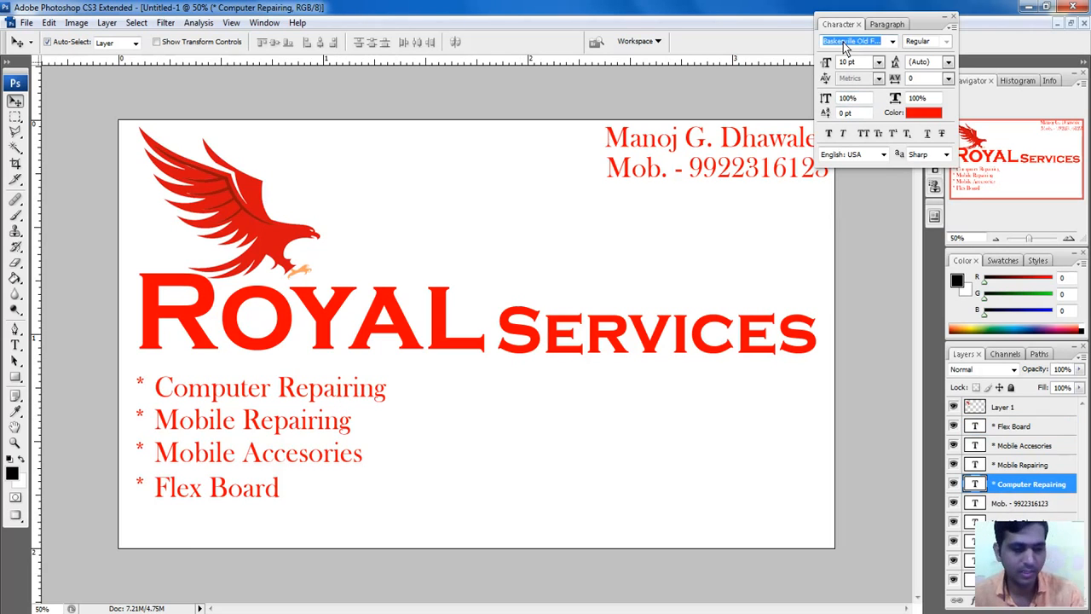
type("tir")
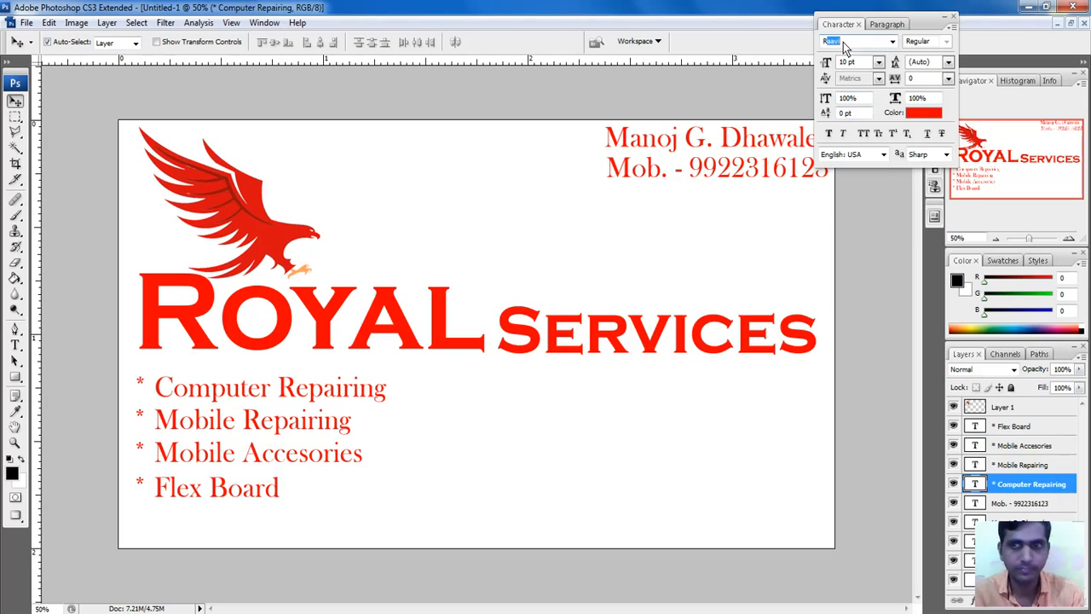
type("ti")
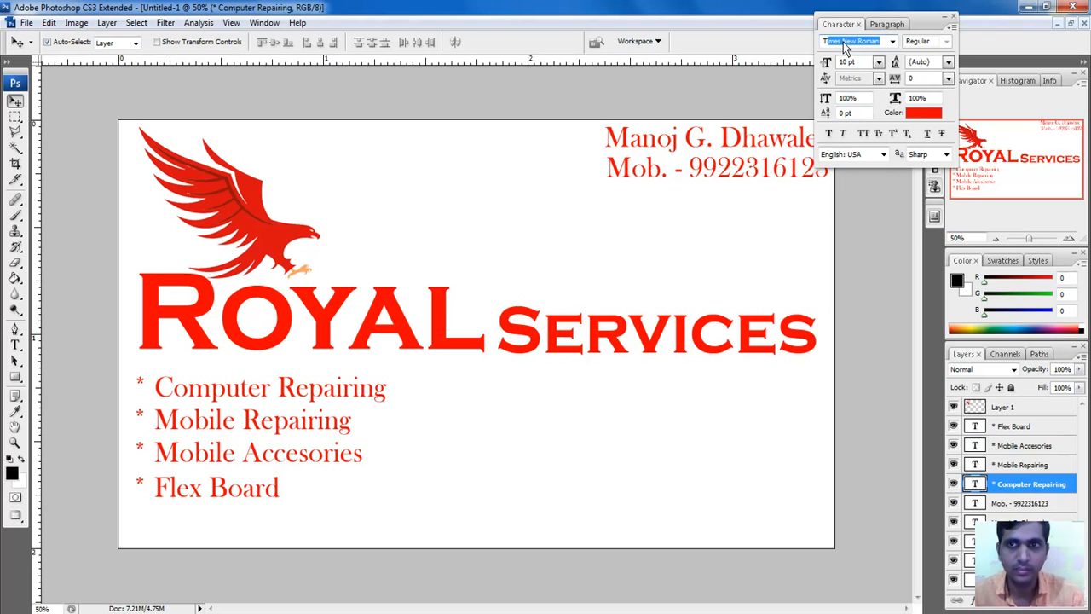
key("Return")
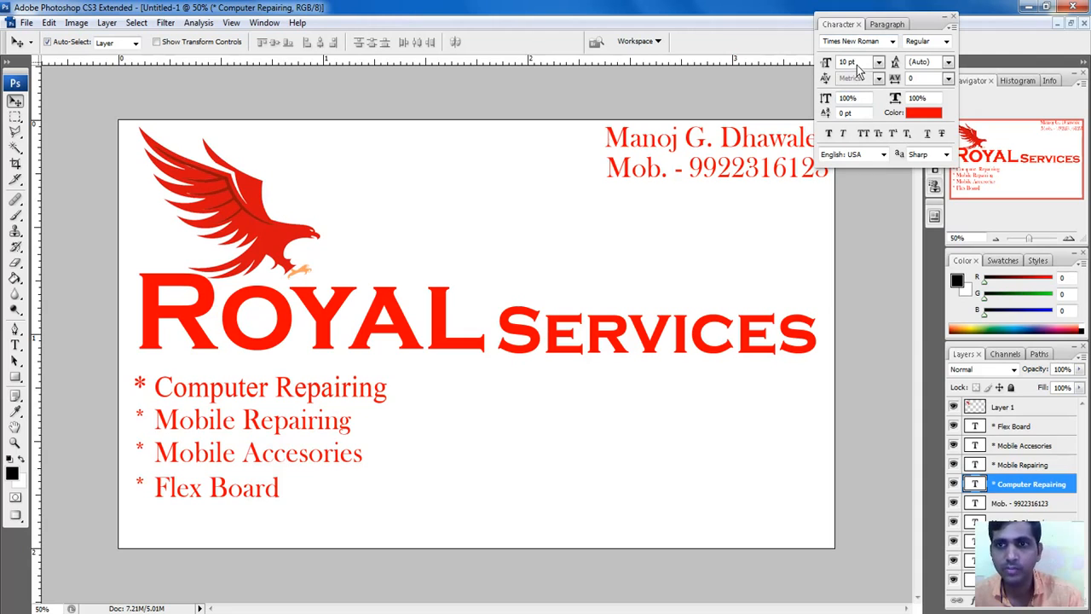
left_click_drag(857, 65, 804, 72)
type("8")
key("Return")
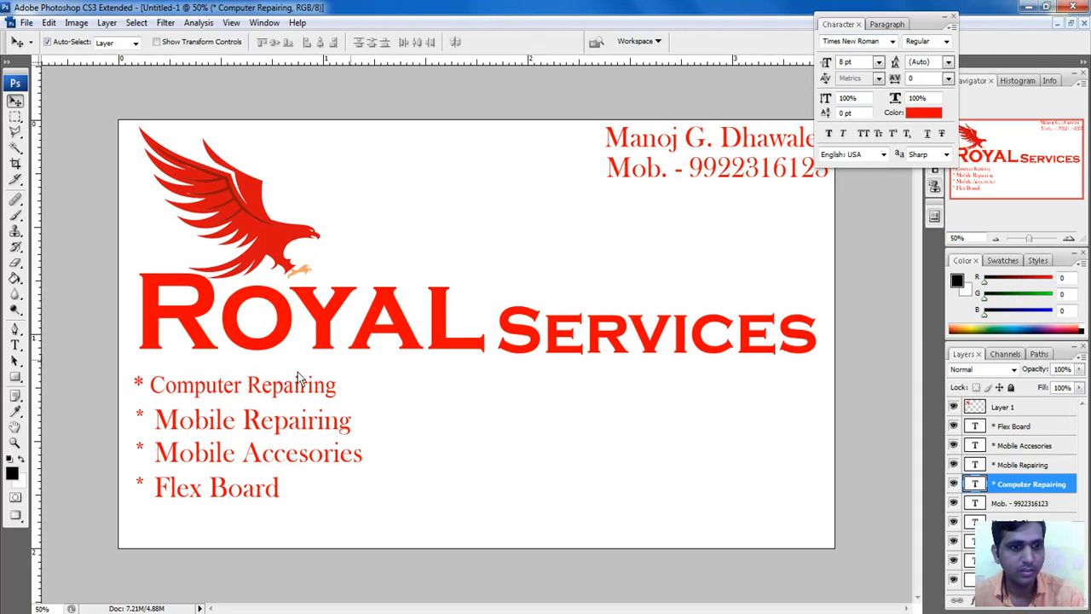
left_click(274, 416)
left_click(846, 49)
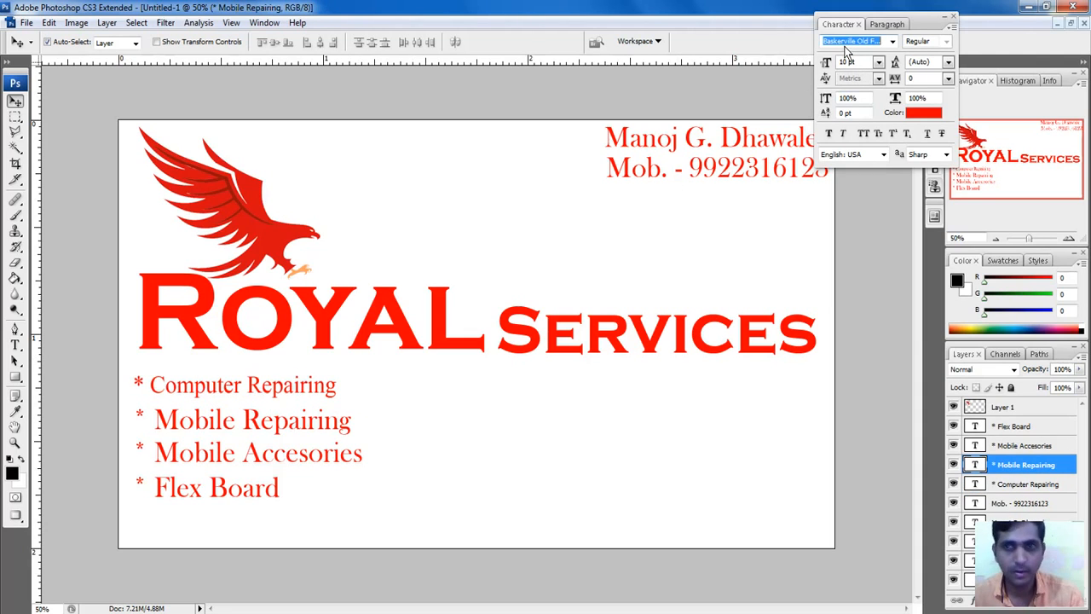
type("Times New Roman")
key("Return")
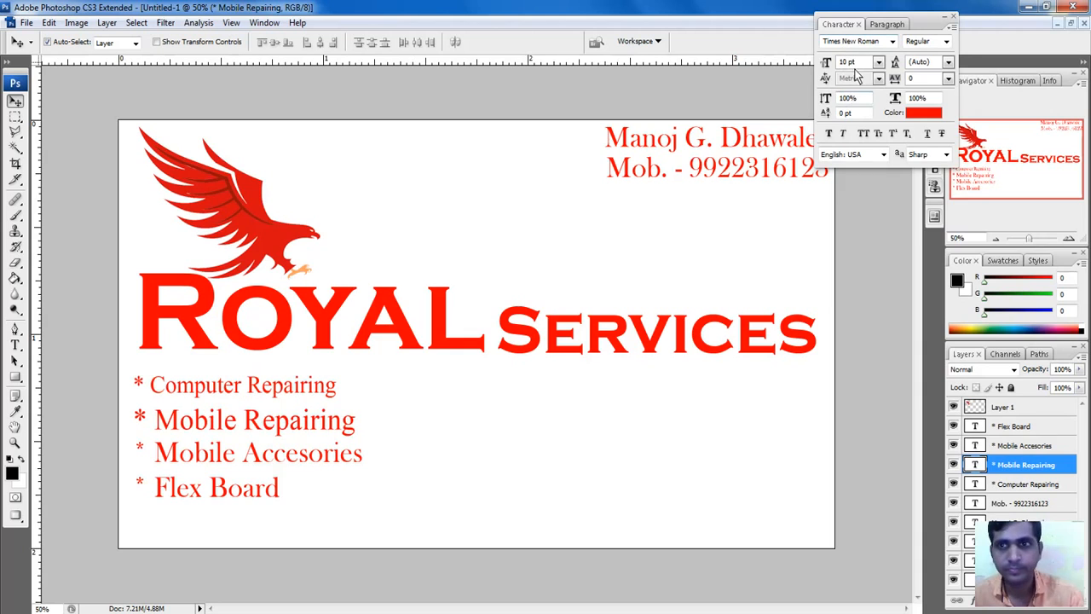
left_click_drag(855, 63, 831, 66)
type("8")
key("Return")
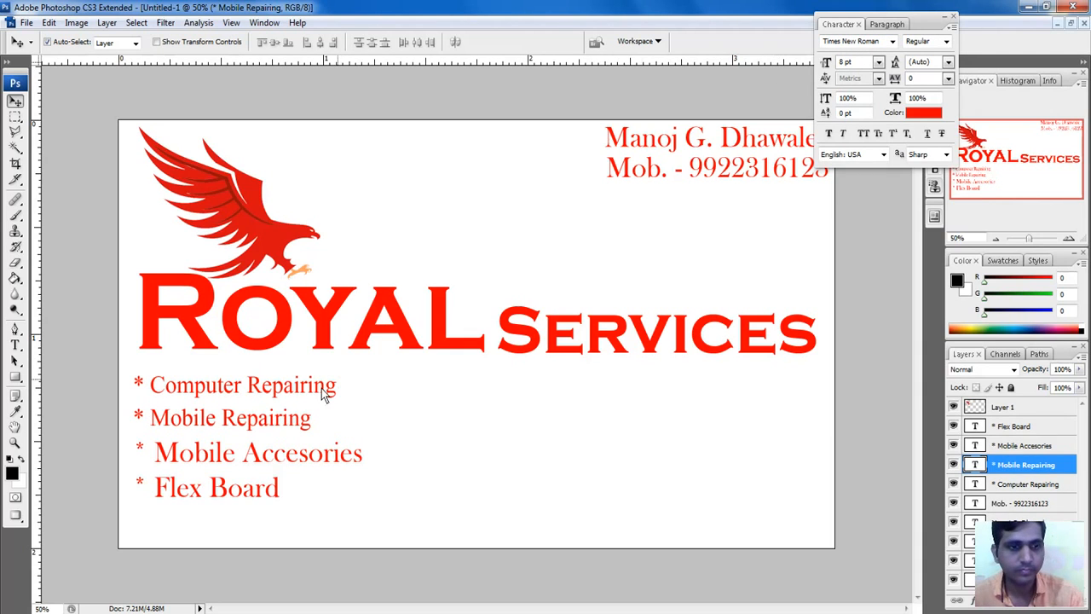
Step: Set the Mobile Accesories and Flex Board lines to Times New Roman 8 pt
left_click(235, 465)
left_click(841, 41)
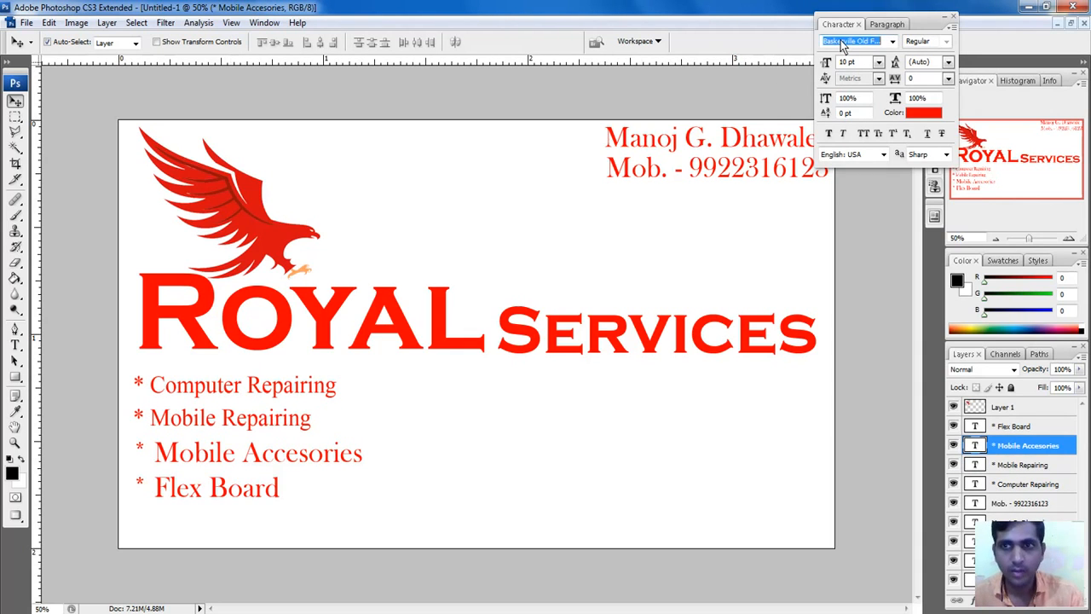
type("Times New Roman")
key("Return")
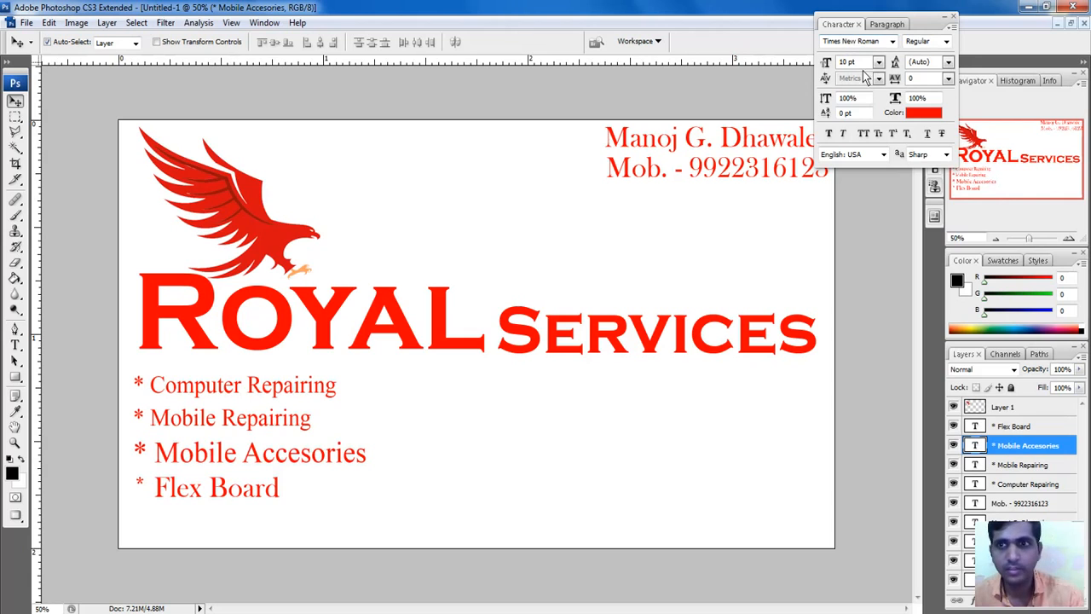
left_click_drag(860, 62, 652, 93)
type("8")
key("Return")
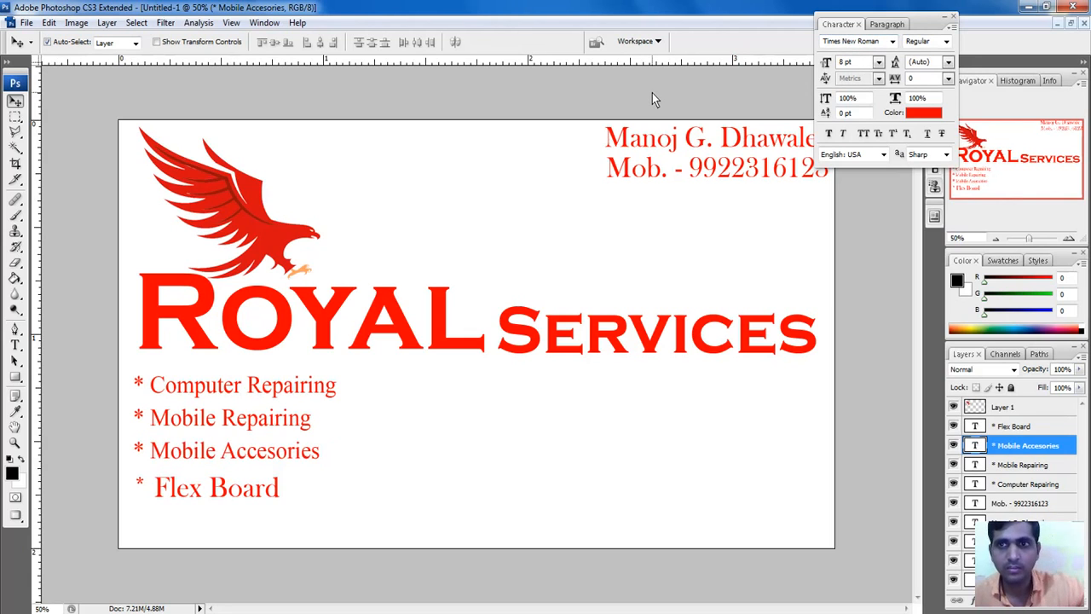
left_click(198, 493)
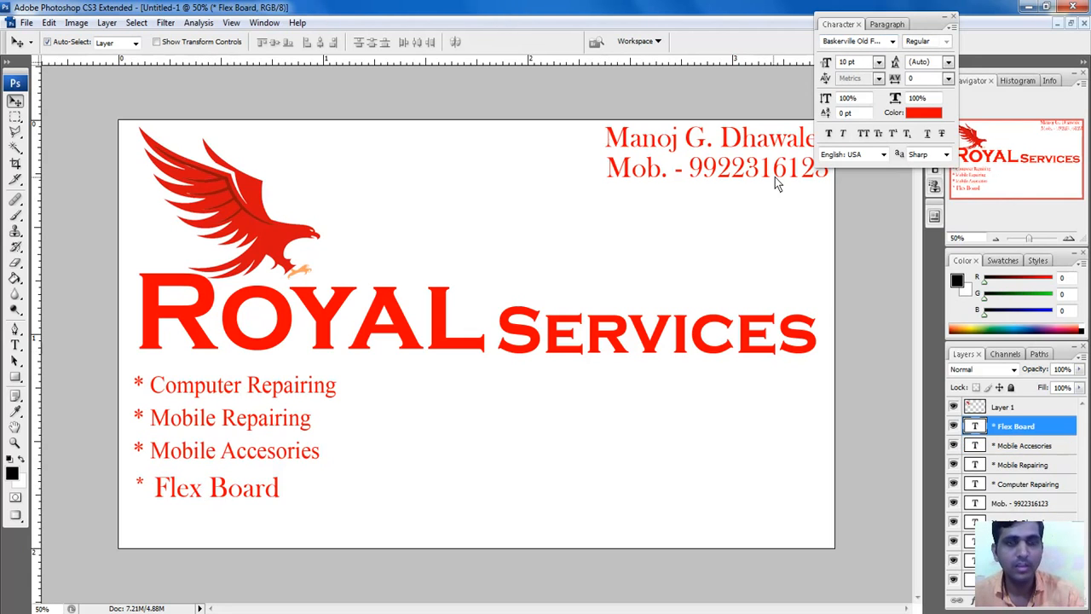
left_click(857, 42)
type("Times New Roman")
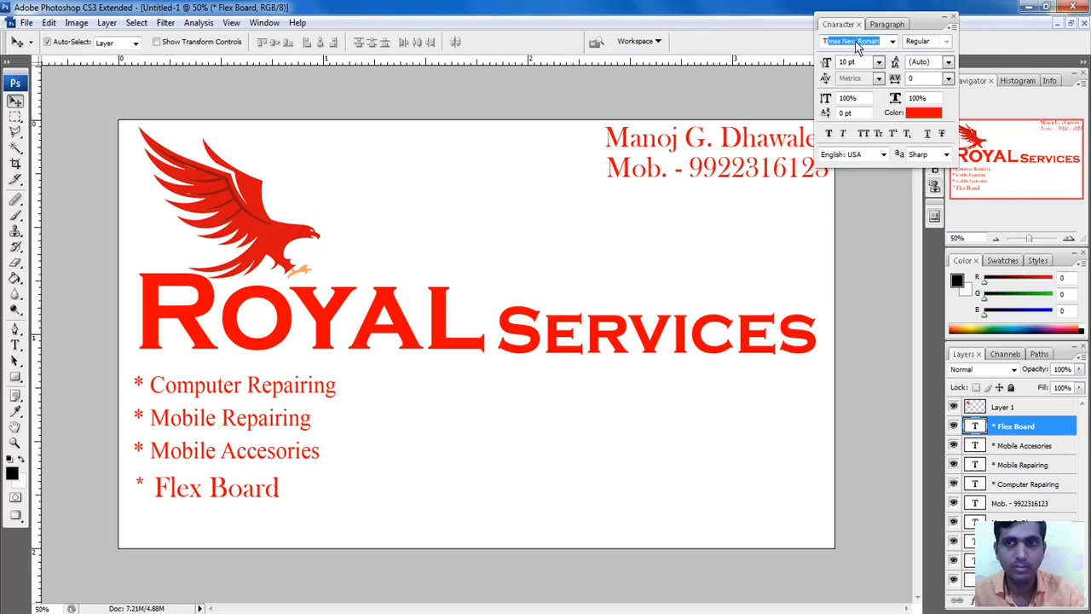
key("Return")
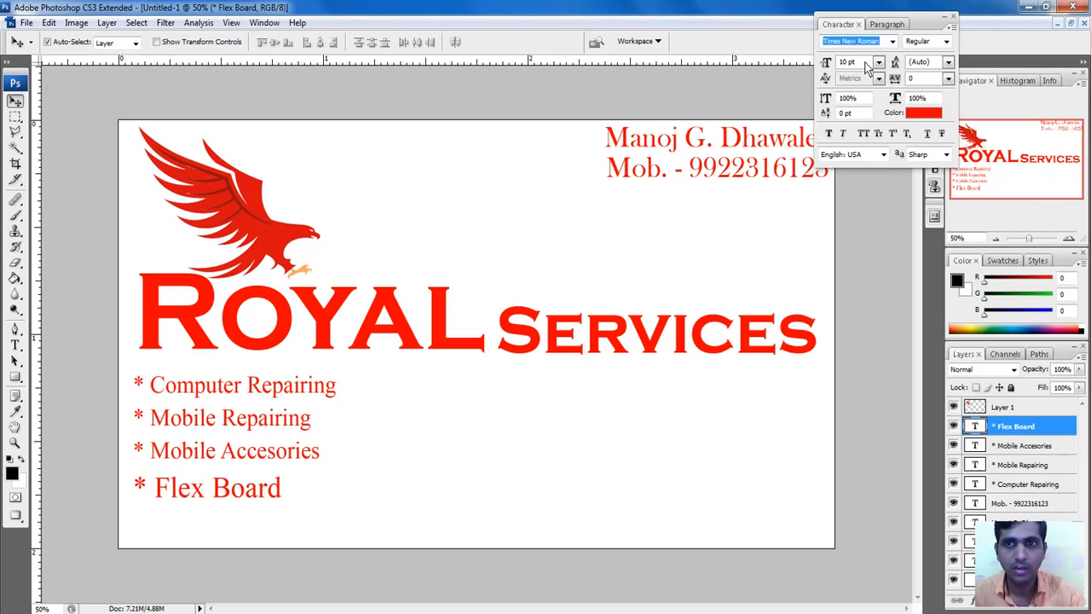
left_click(864, 62)
type("8")
key("Return")
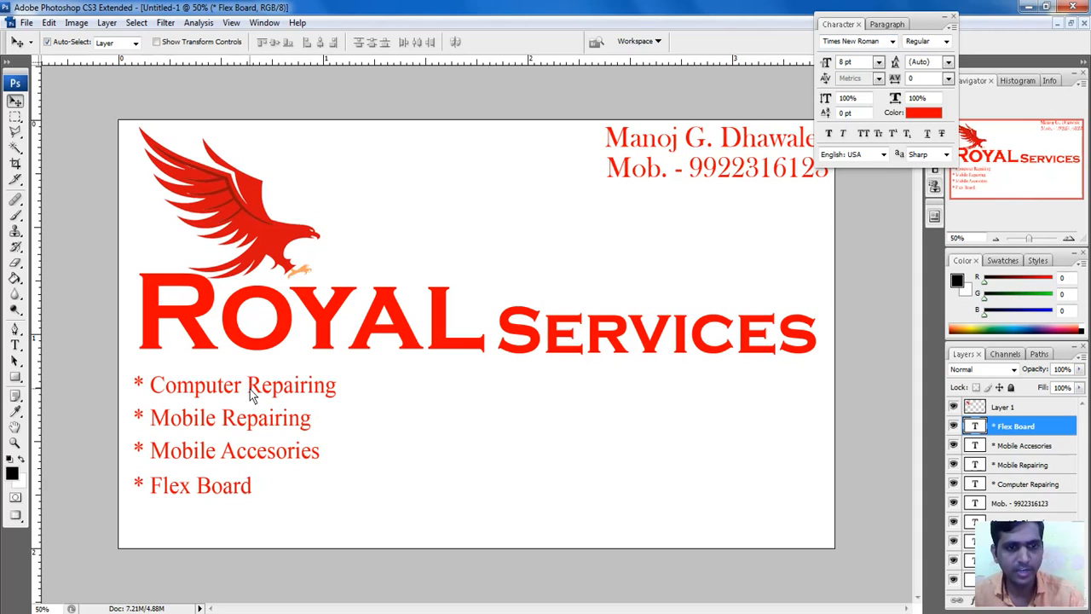
Step: Alt-drag copies of the Computer Repairing line to the right to start new columns
left_click_drag(256, 390, 716, 396)
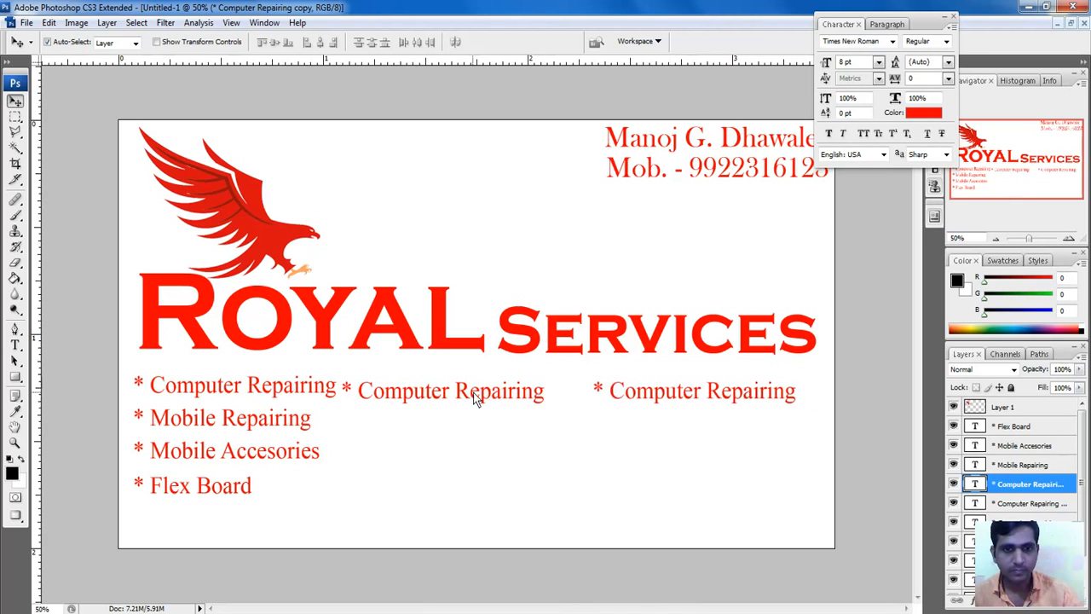
left_click_drag(473, 392, 723, 486)
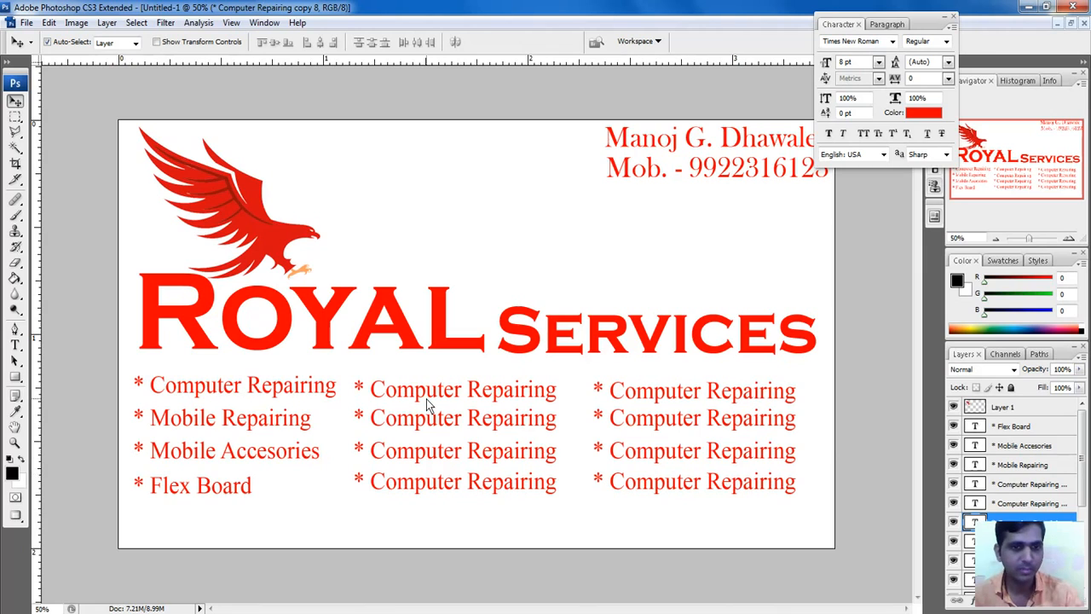
Step: Change the top line of the middle column to 'ID Card'
left_click(15, 345)
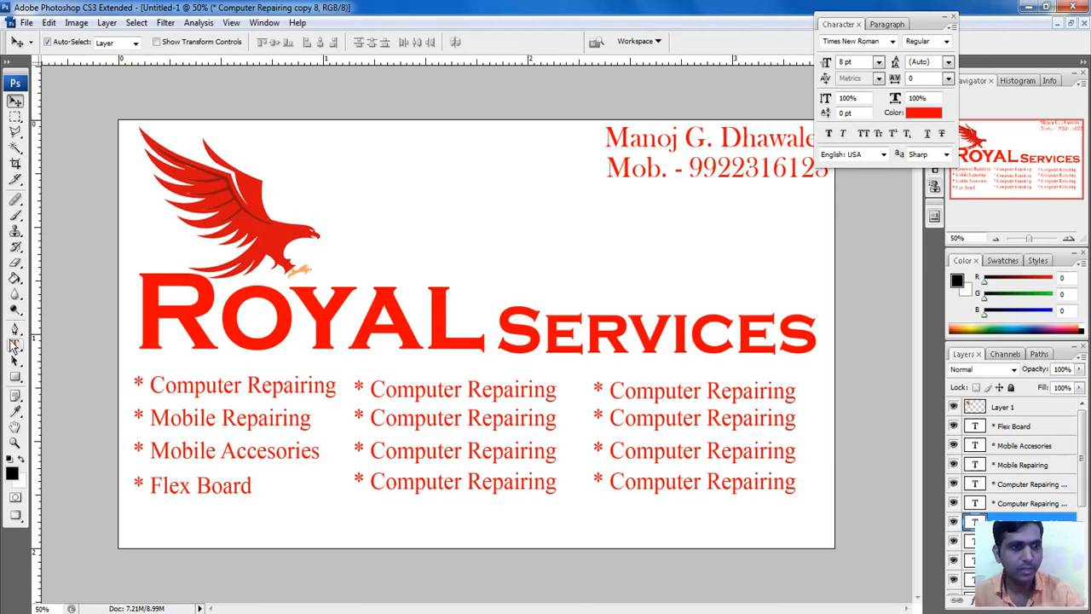
left_click(371, 390)
left_click_drag(371, 390, 556, 402)
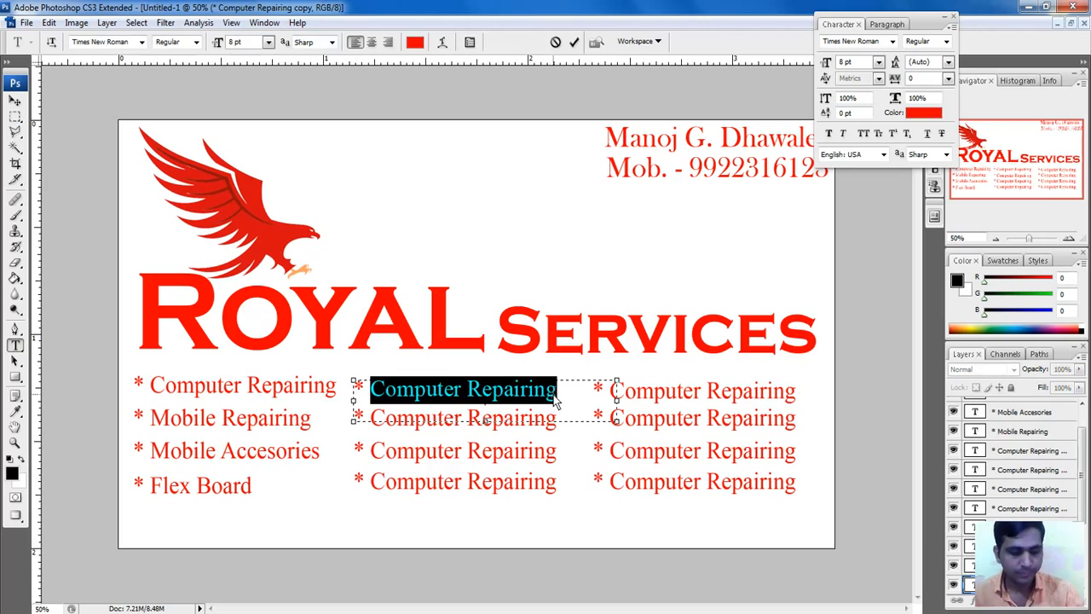
type("I")
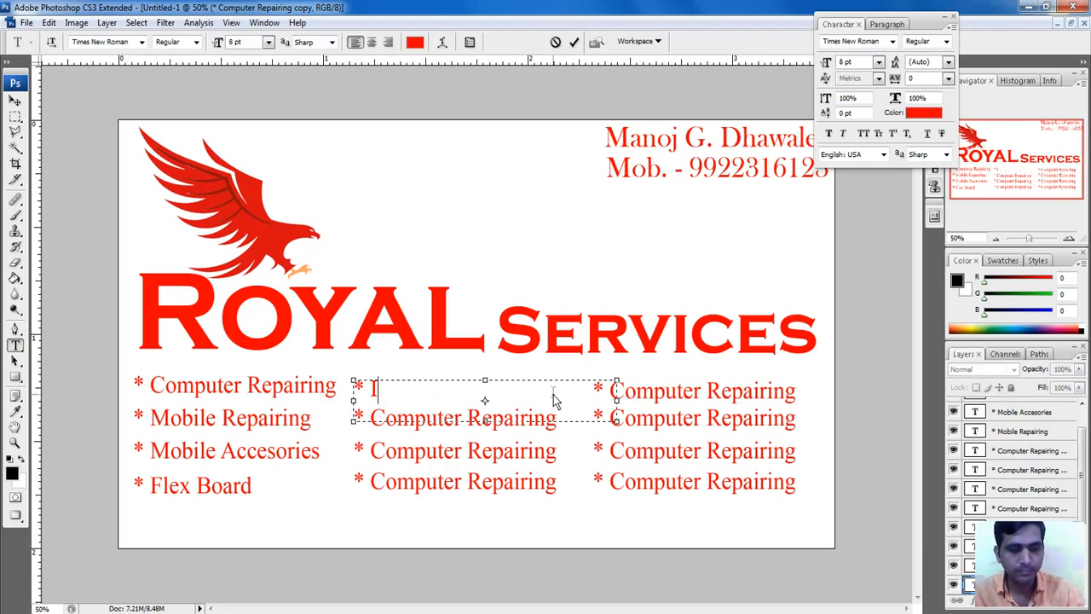
type("D Card")
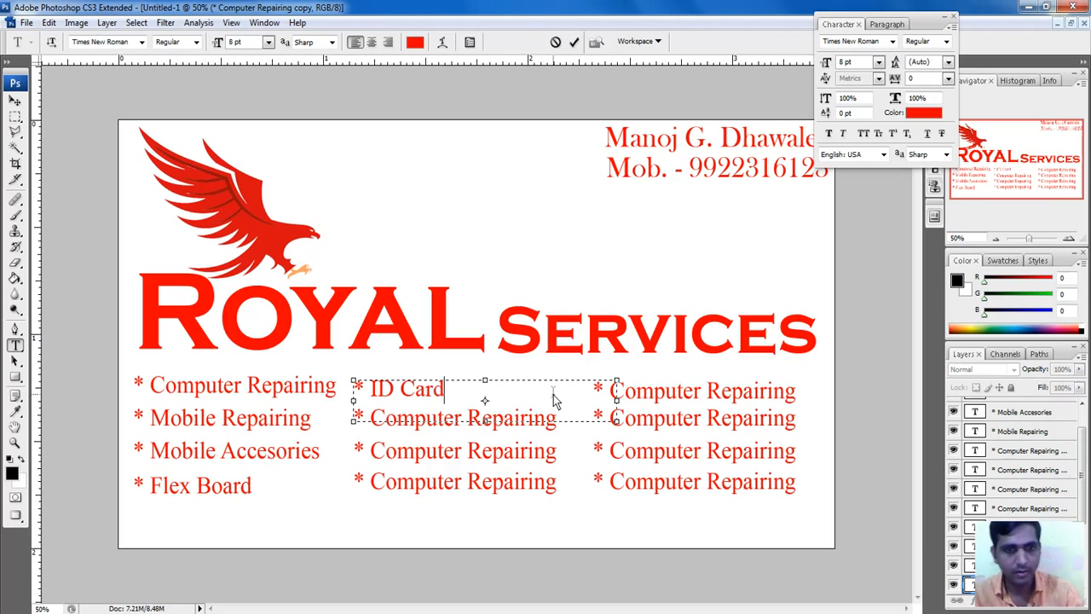
key("ctrl+Return")
Step: Change the second middle-column line to 'PAN Card'
left_click(390, 421)
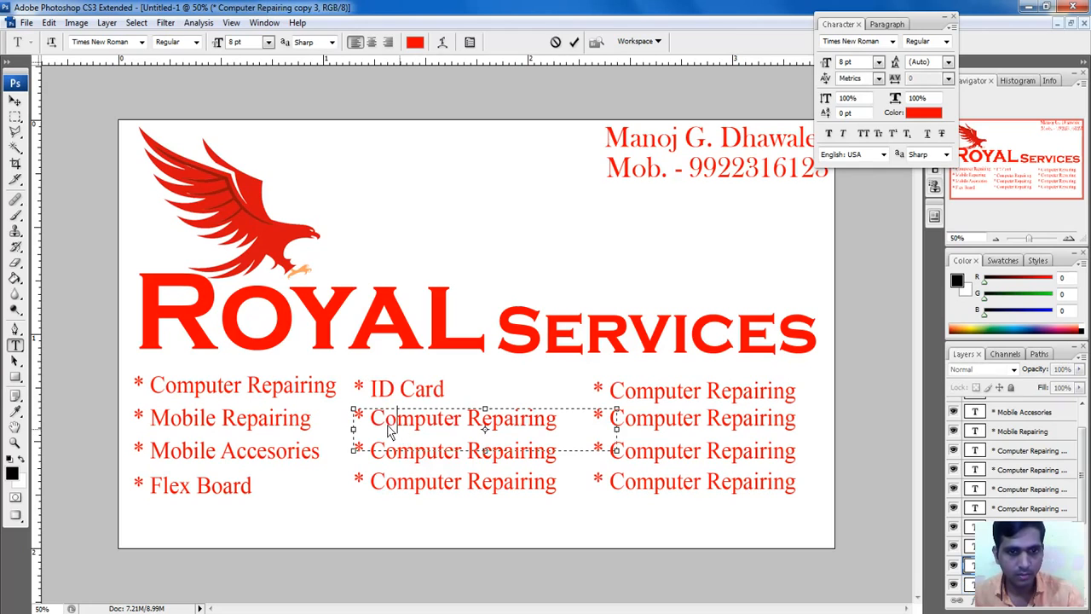
left_click_drag(380, 419, 557, 426)
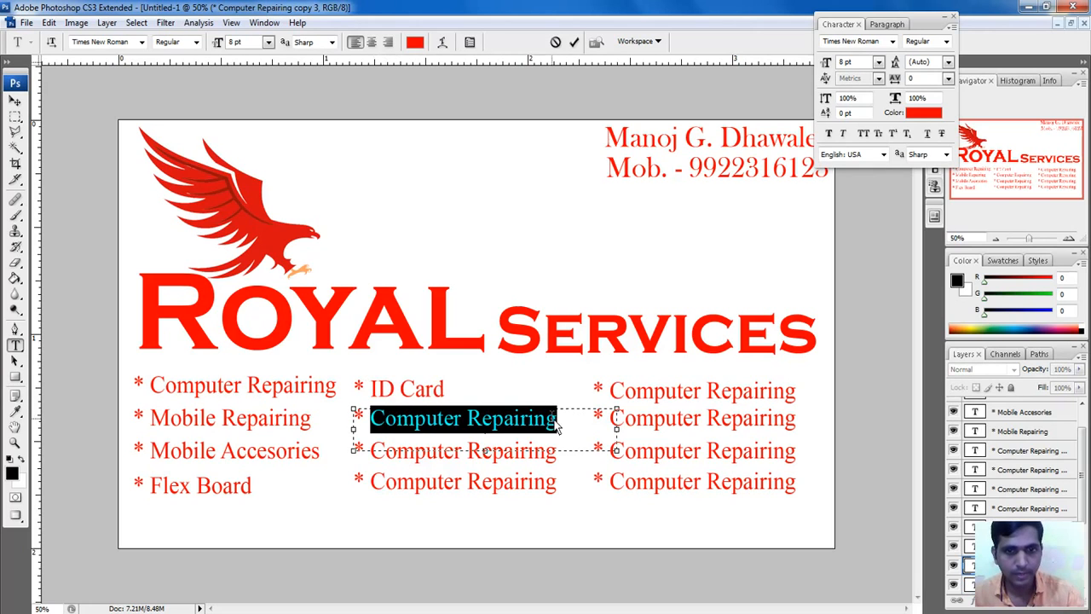
type("Pan")
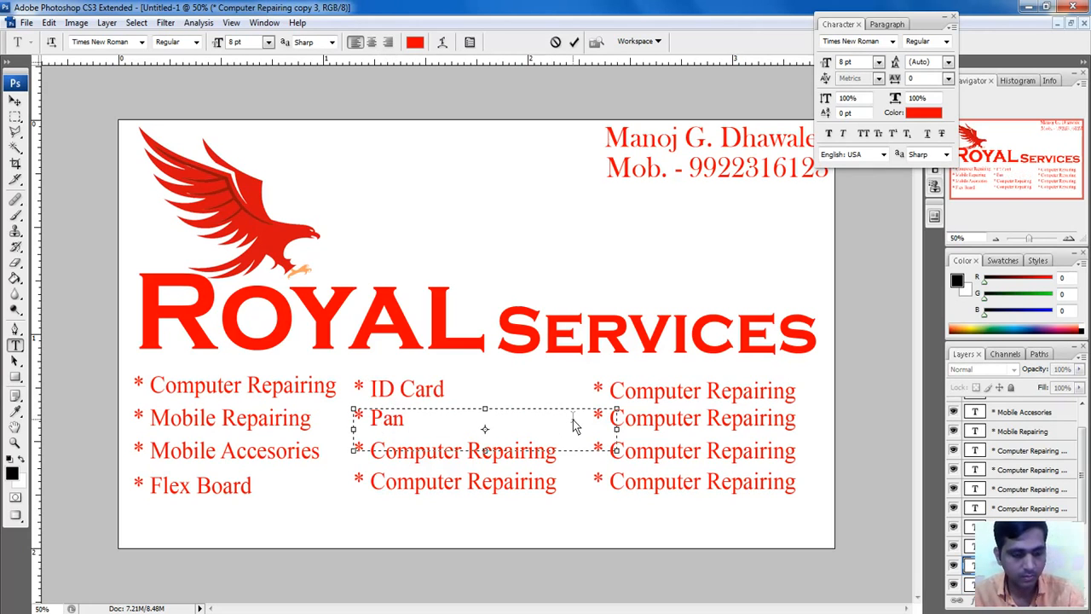
key("BackSpace")
key("BackSpace")
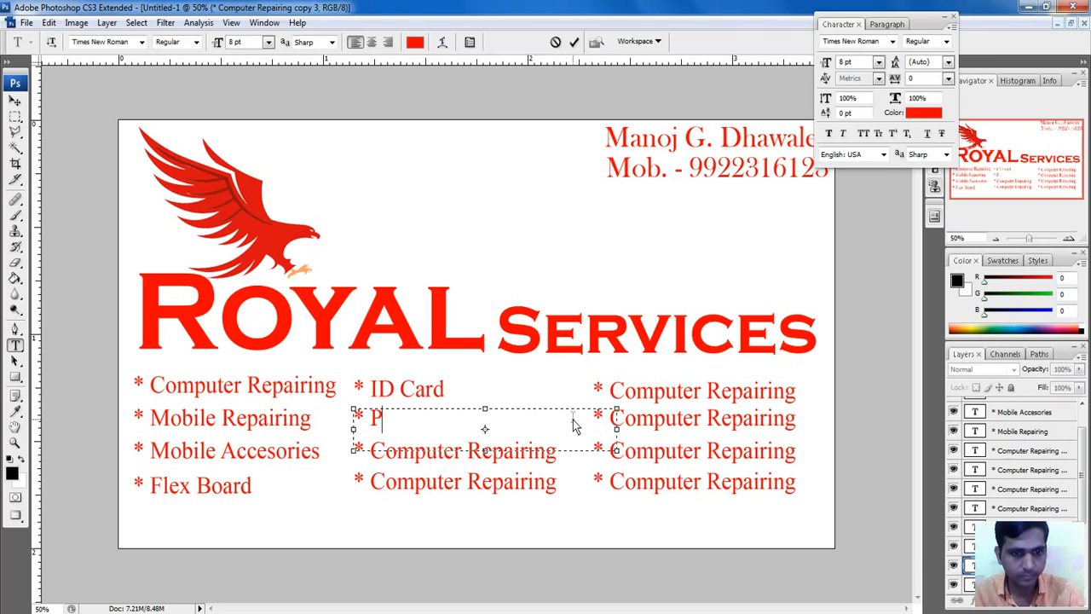
type("AN Card")
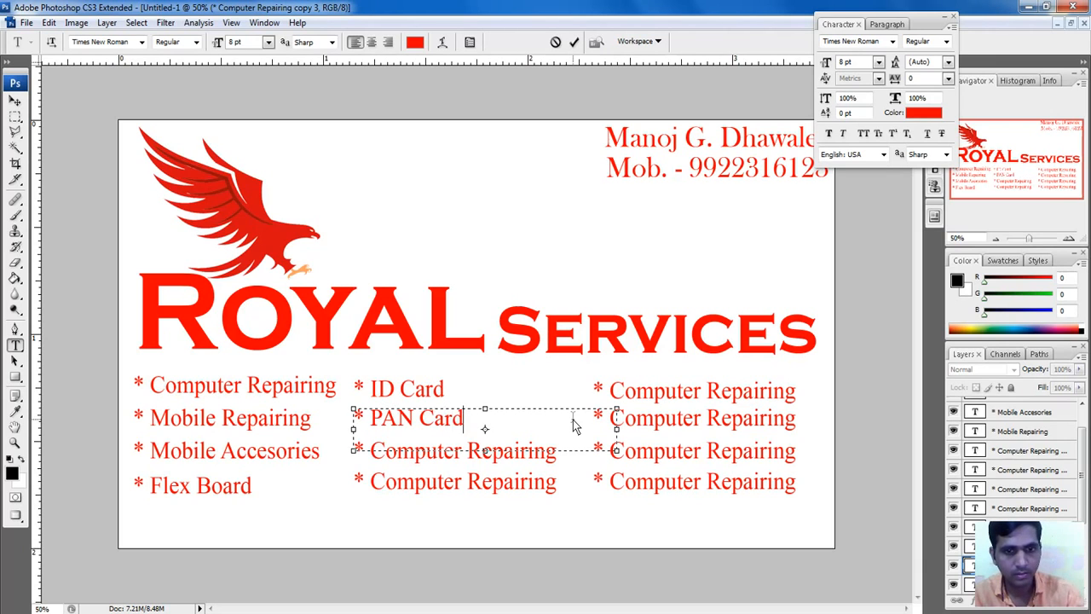
key("ctrl+Return")
Step: Change the third middle-column line to 'All Recharge', fixing the capital E
left_click(412, 452)
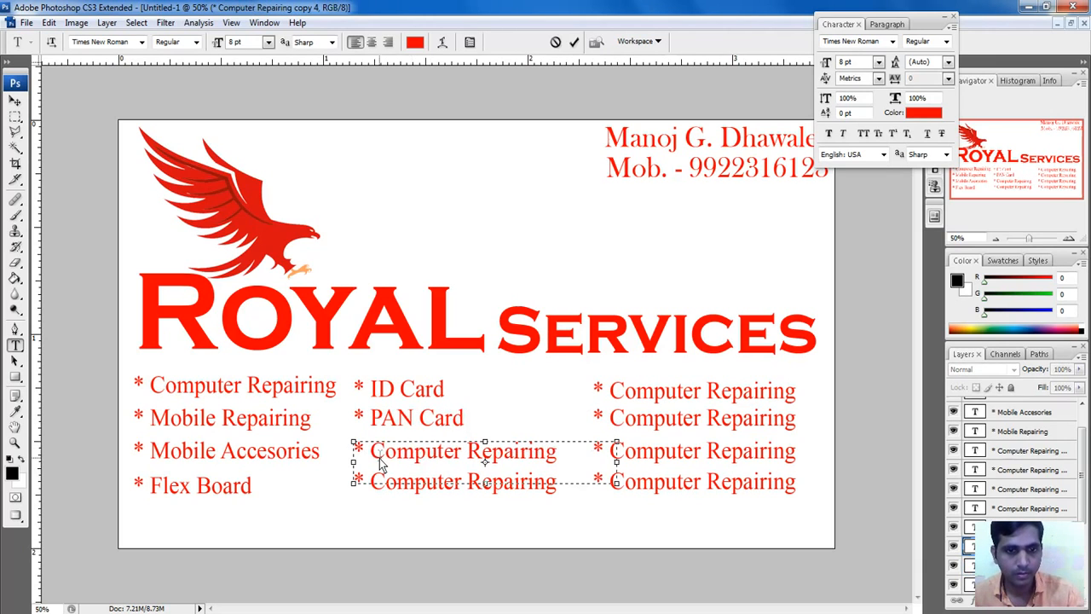
left_click_drag(371, 451, 588, 458)
type("D")
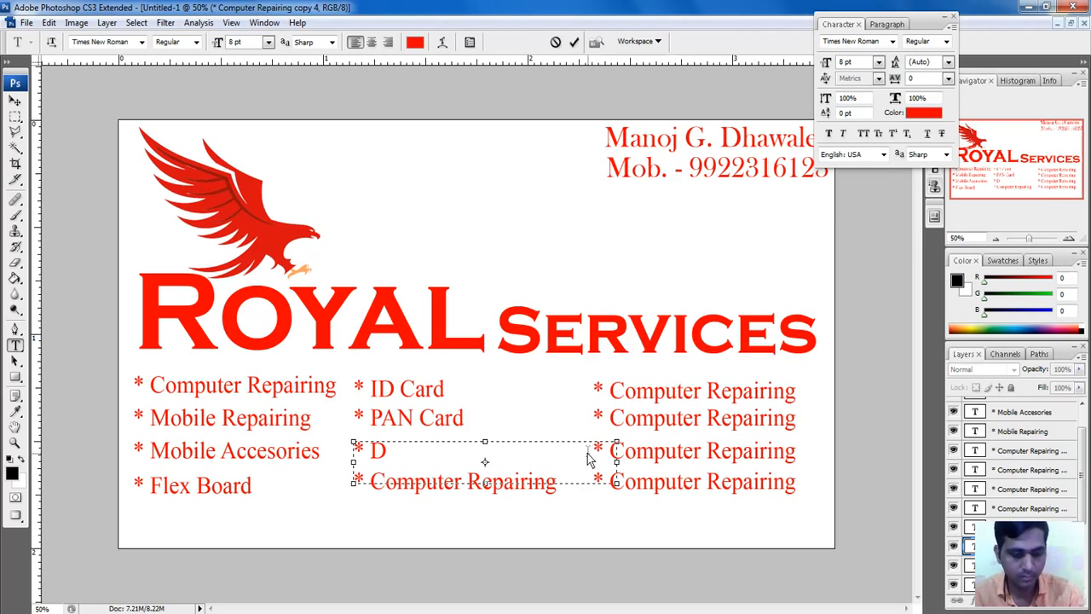
key("BackSpace")
type("All")
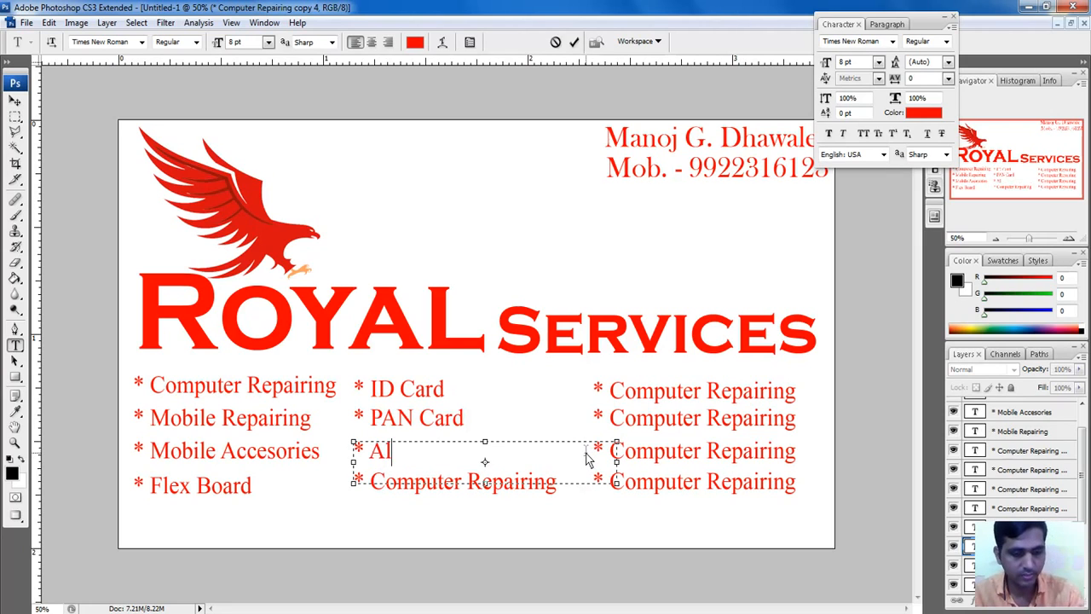
type(" REcharge")
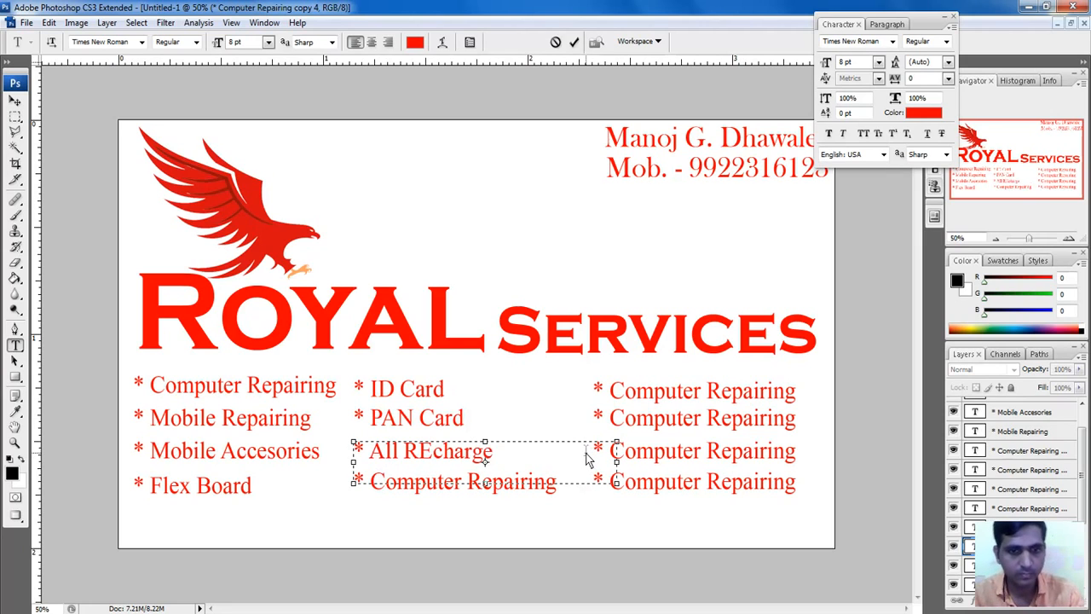
left_click(433, 456)
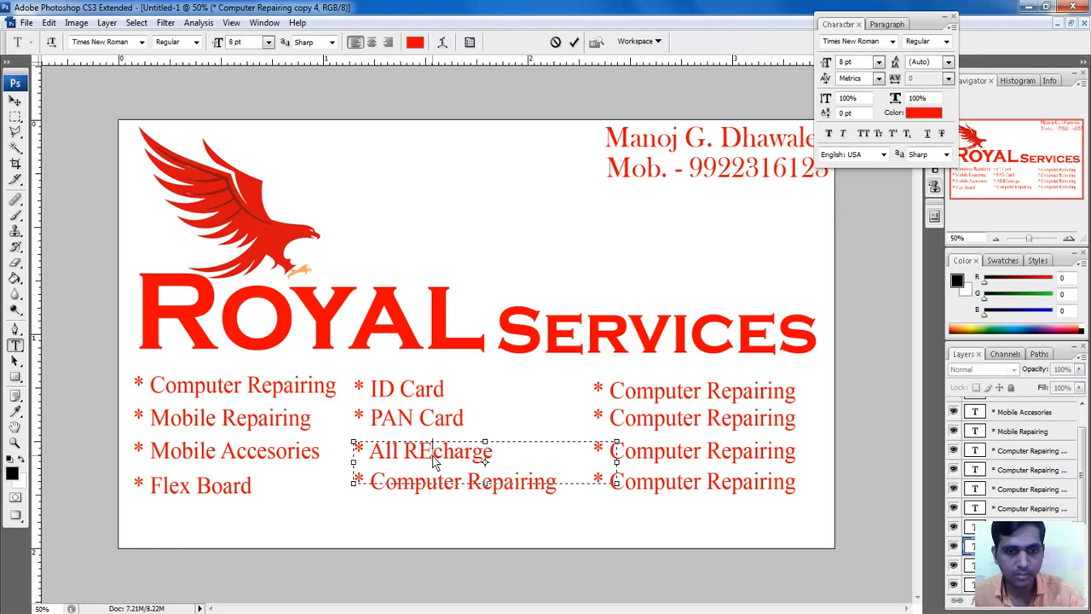
key("BackSpace")
type("e")
key("ctrl+Return")
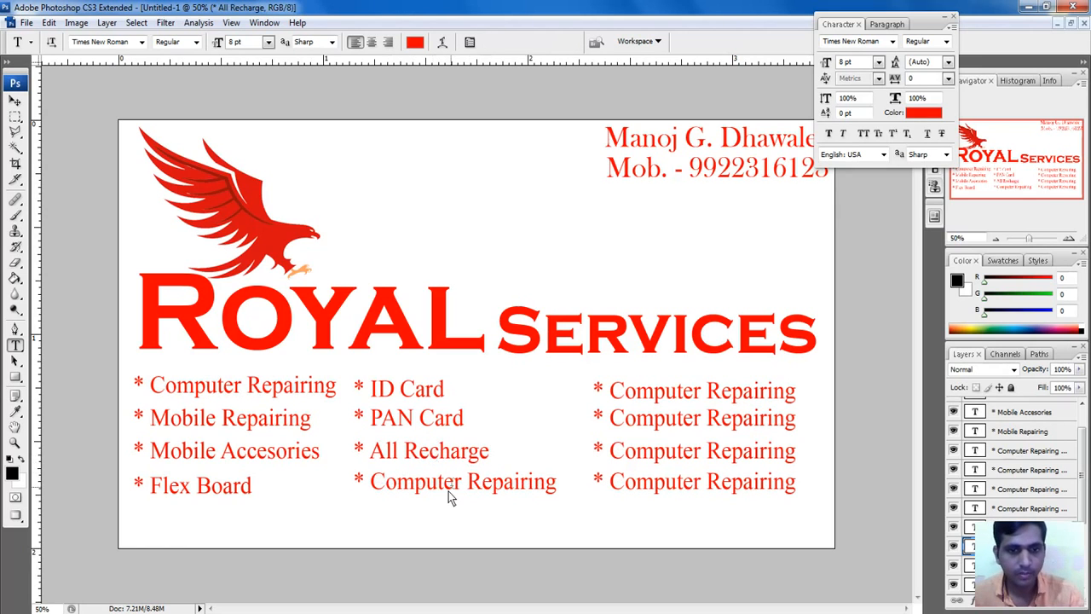
Step: Change the bottom middle-column line to 'Xerox'
left_click(403, 498)
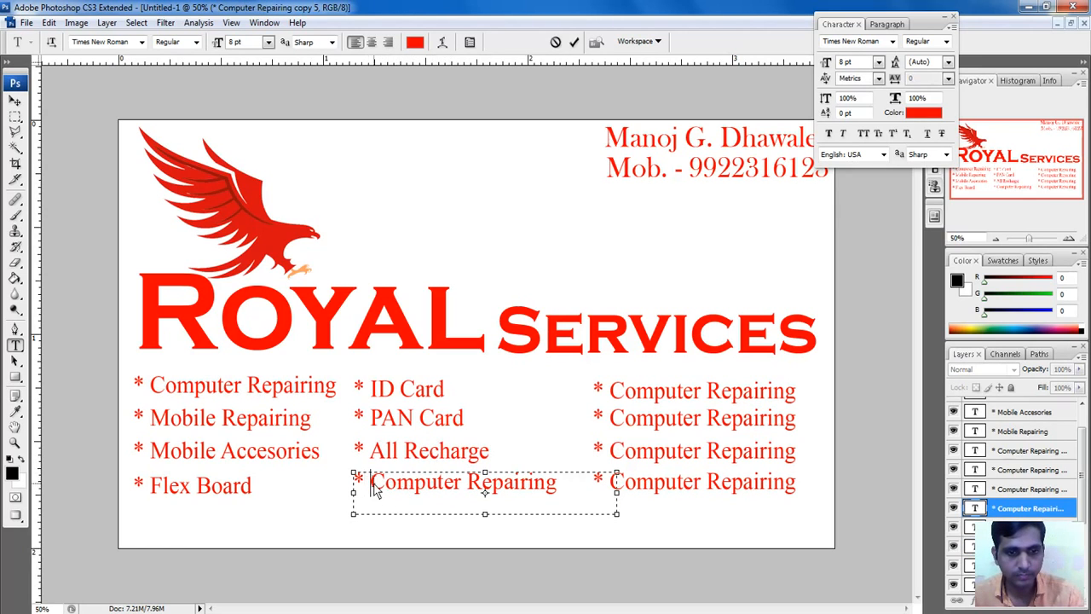
left_click_drag(368, 482, 593, 499)
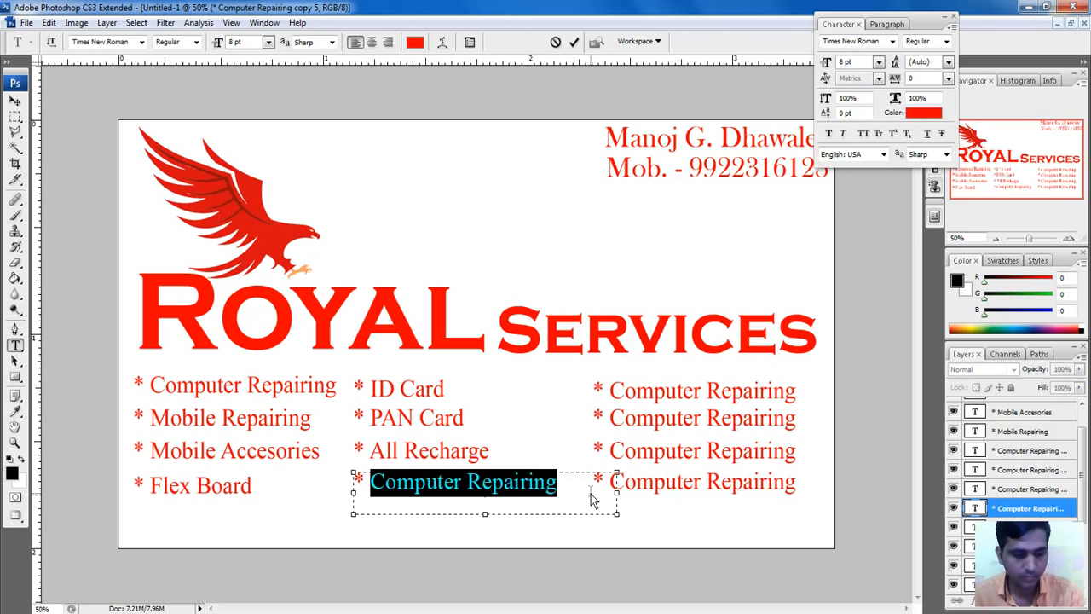
type("Xerox")
key("ctrl+Return")
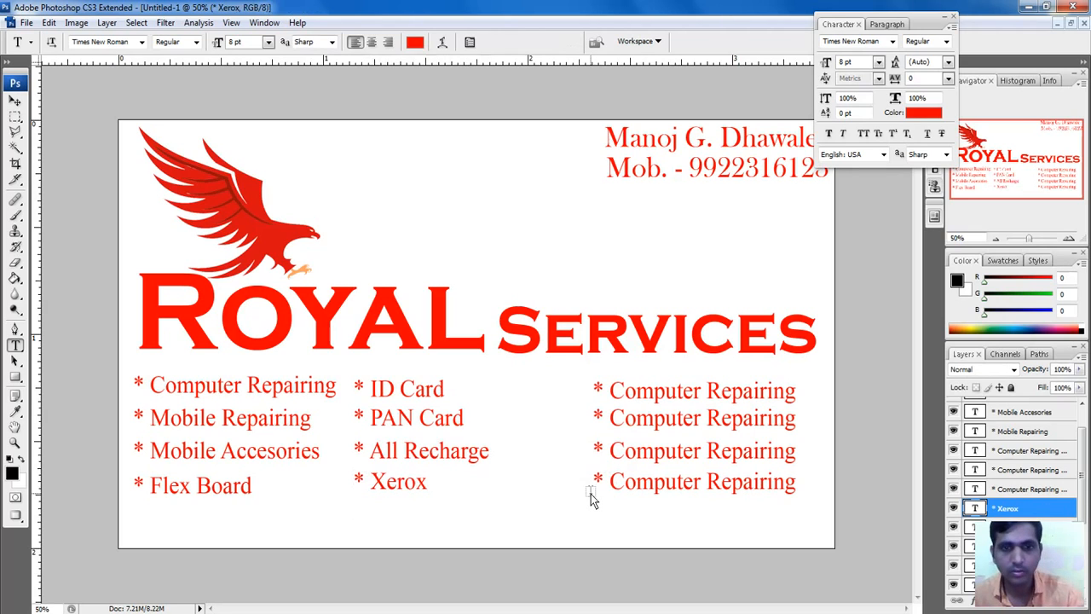
Step: Rename the first two third-column lines to 'Visiting Card' and 'TV Add'
left_click(623, 394)
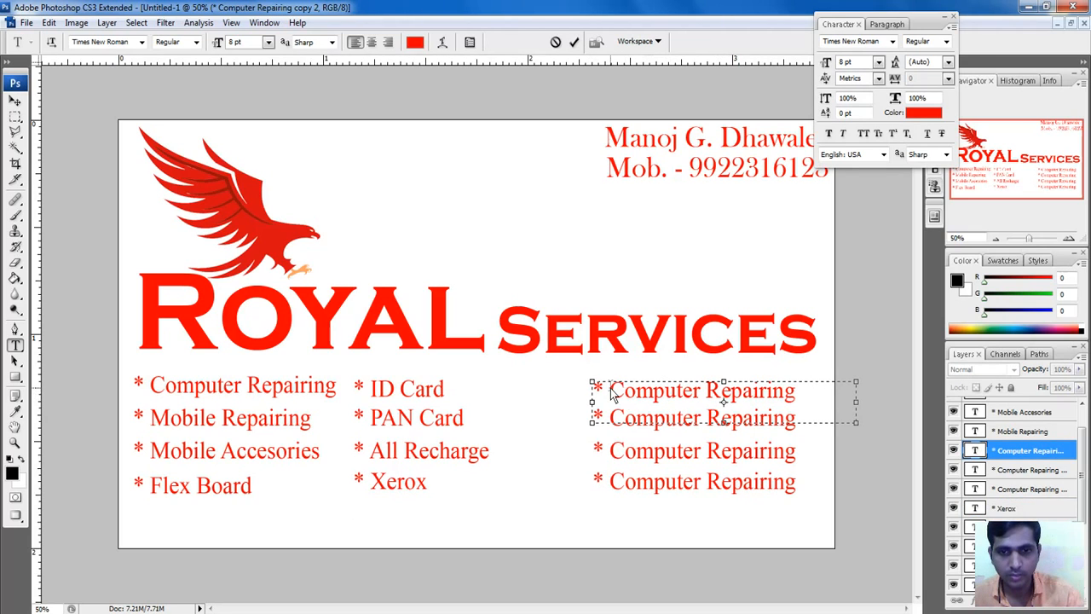
left_click_drag(611, 392, 800, 396)
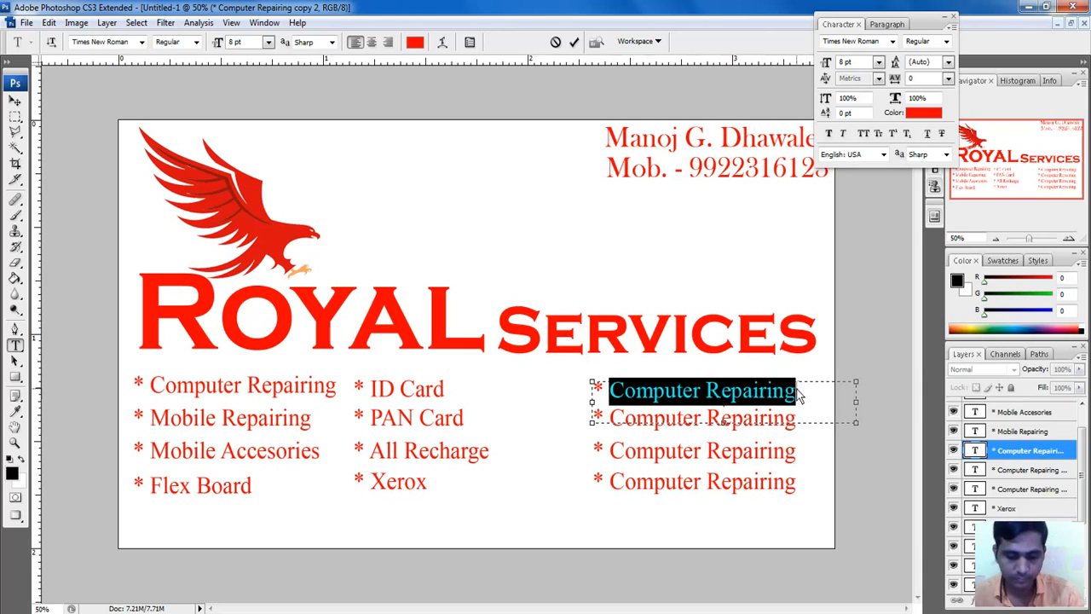
type("V")
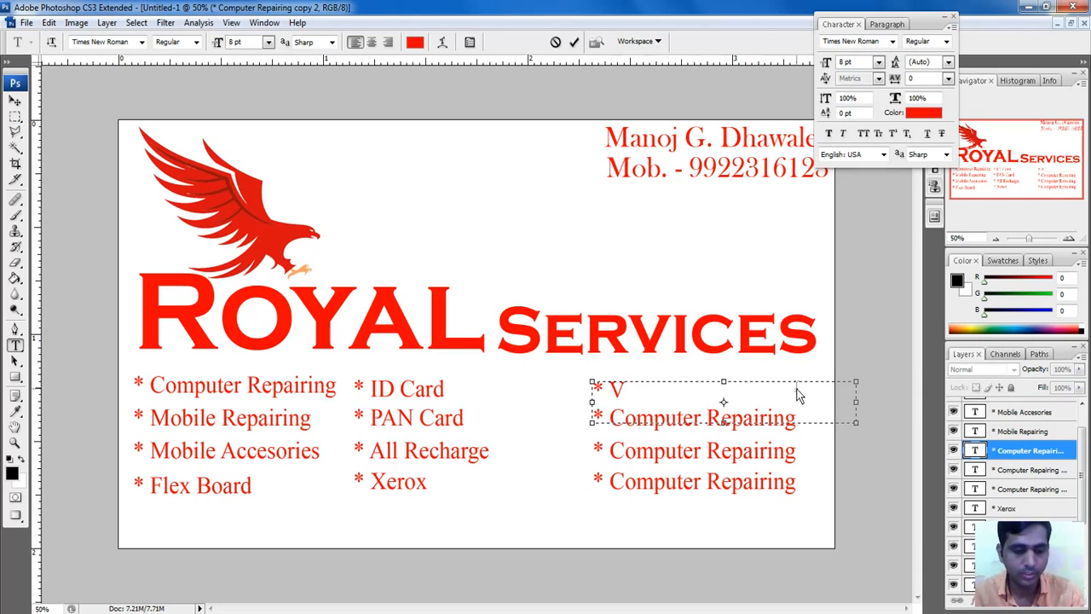
type("Cisiting C")
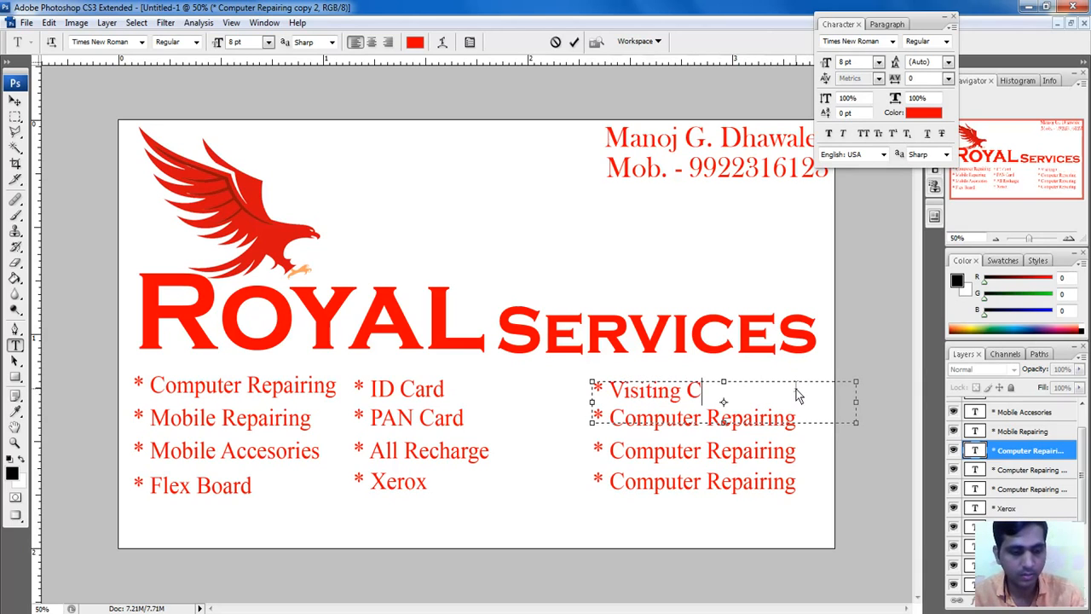
type("ard")
key("ctrl+Return")
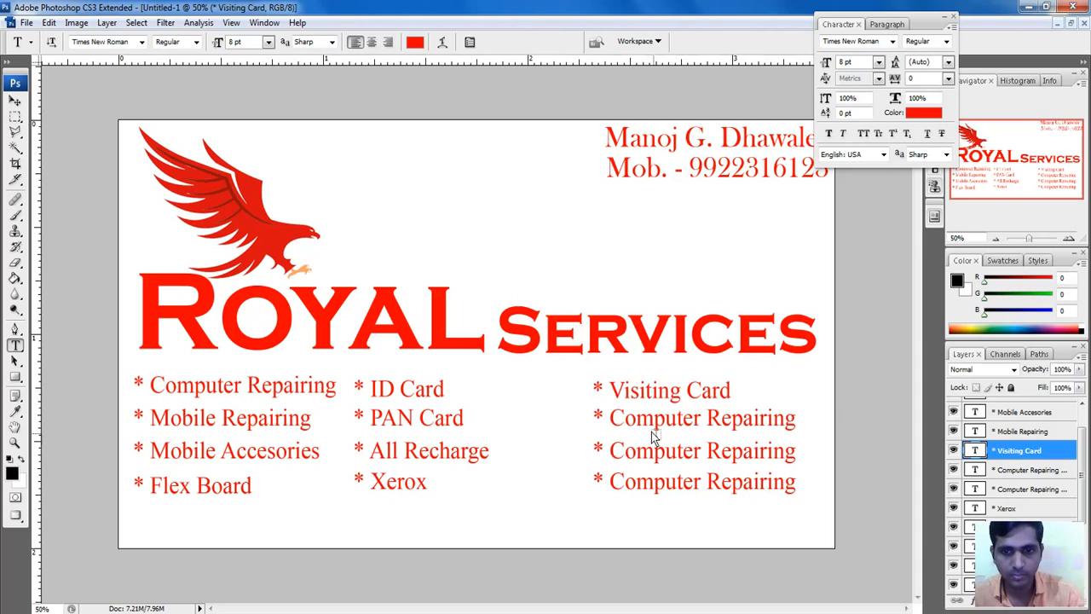
left_click(652, 432)
key("End")
key("shift+Left")
key("shift+Left")
key("shift+Left")
key("shift+Left")
key("shift+Left")
key("shift+Left")
key("shift+Left")
key("shift+Left")
key("shift+Left")
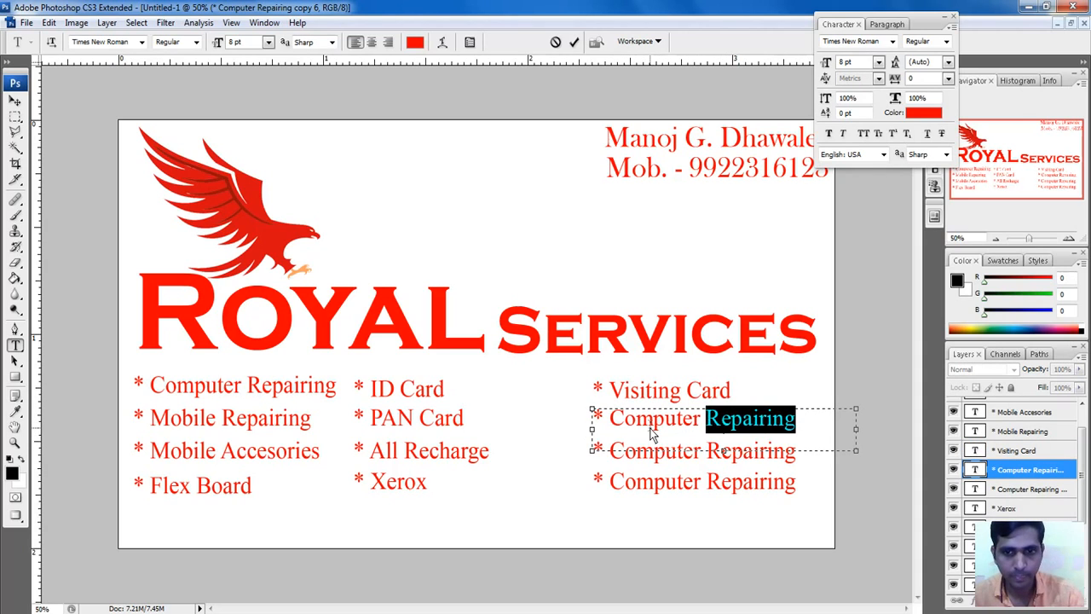
key("shift+Left")
key("shift+Left")
key("shift+Left")
key("shift+Left")
key("shift+Left")
key("shift+Left")
key("shift+Left")
key("shift+Left")
key("shift+Left")
key("shift+Left")
key("shift+Right")
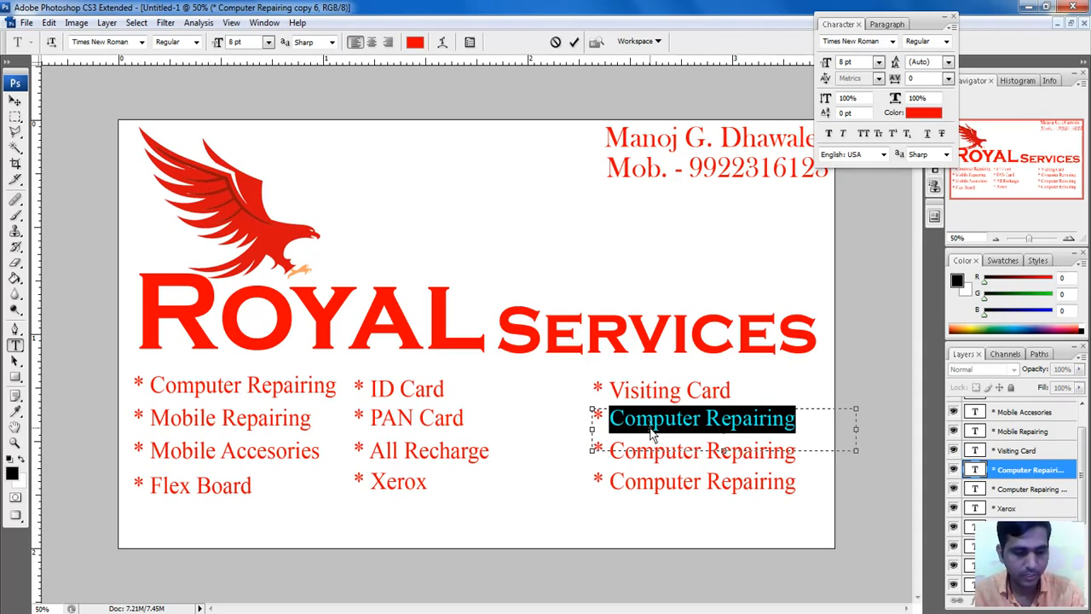
type("TV Add")
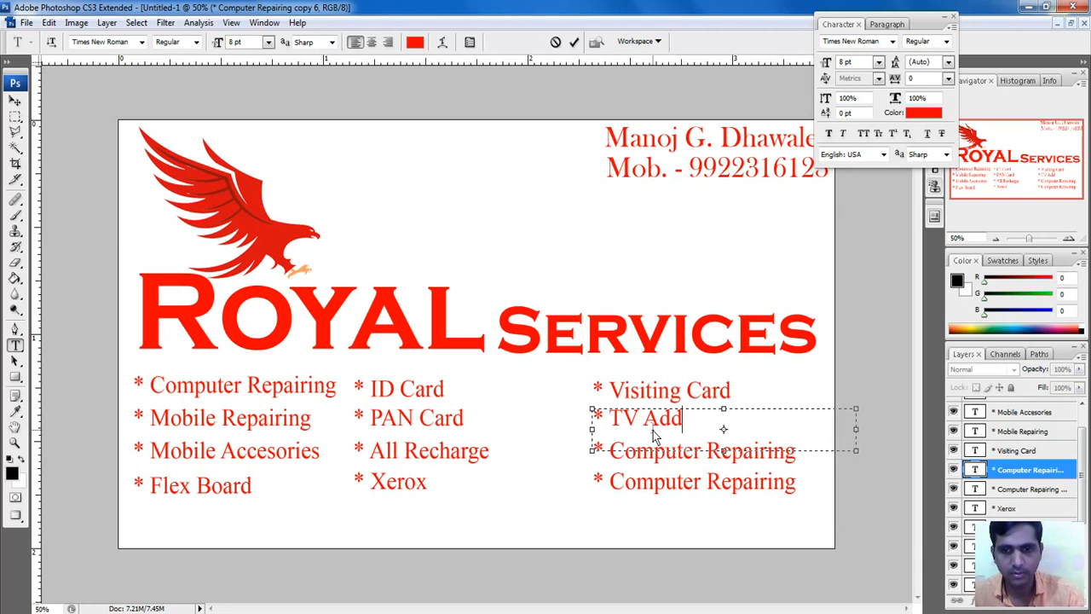
key("ctrl+Return")
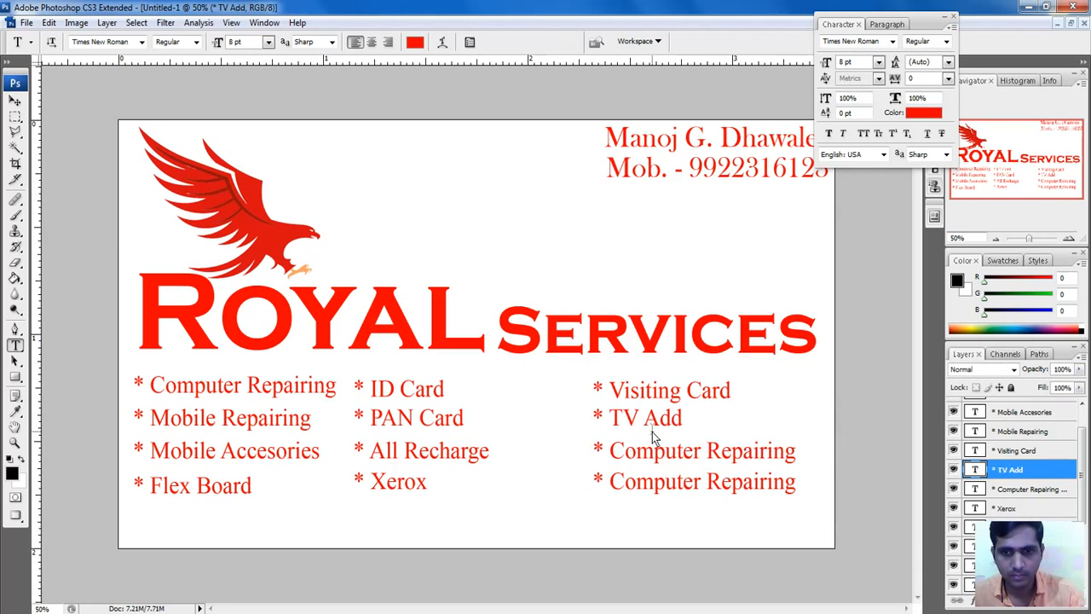
Step: Rename the last two third-column lines to 'Photography' and 'Job Works'
left_click(614, 452)
left_click_drag(612, 453, 797, 457)
type("P")
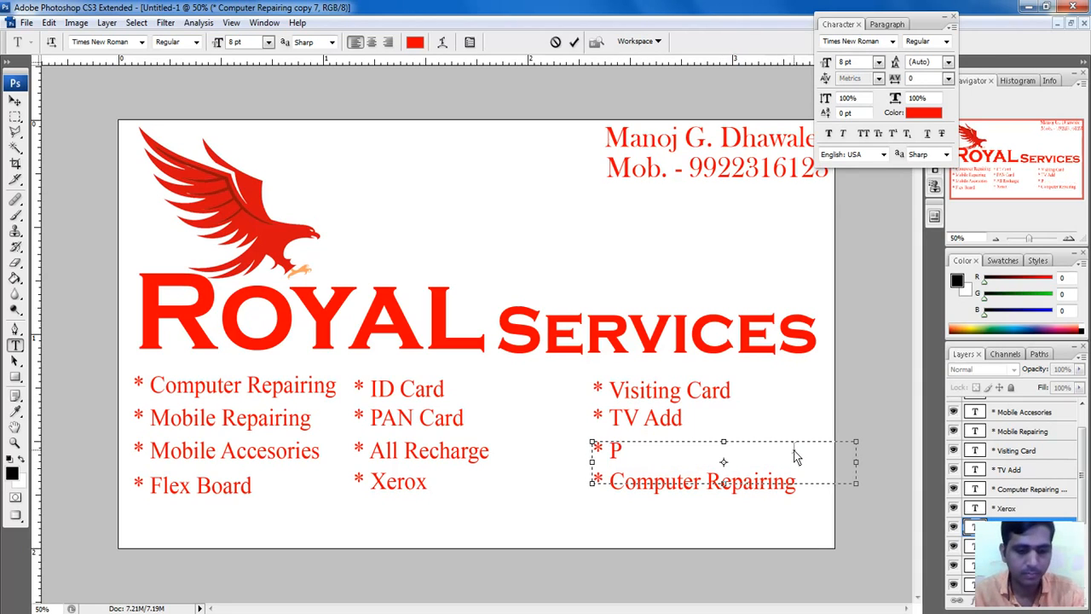
type("ho")
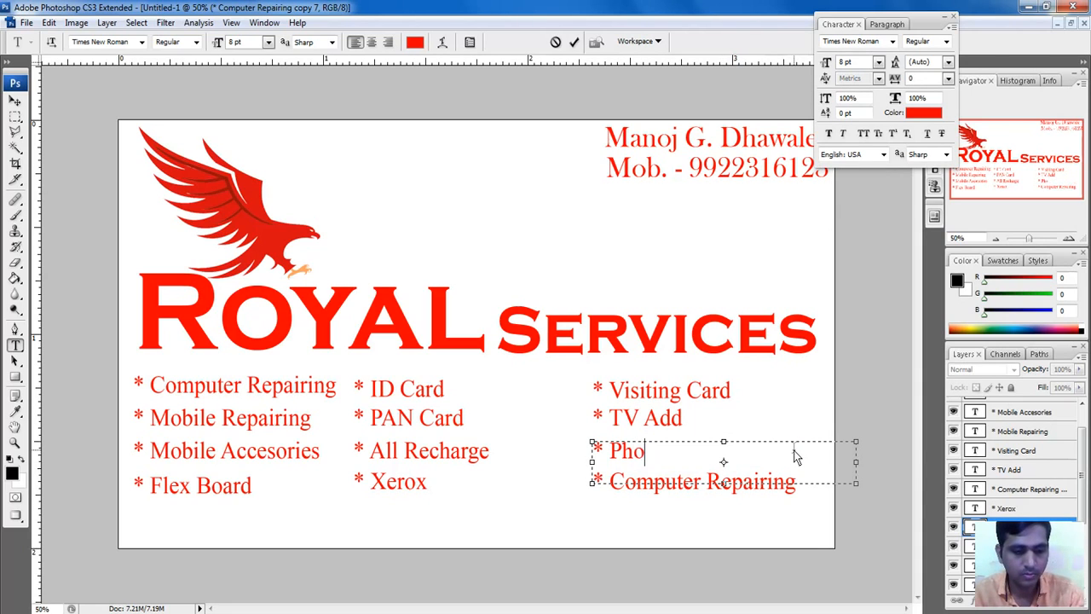
type("tography")
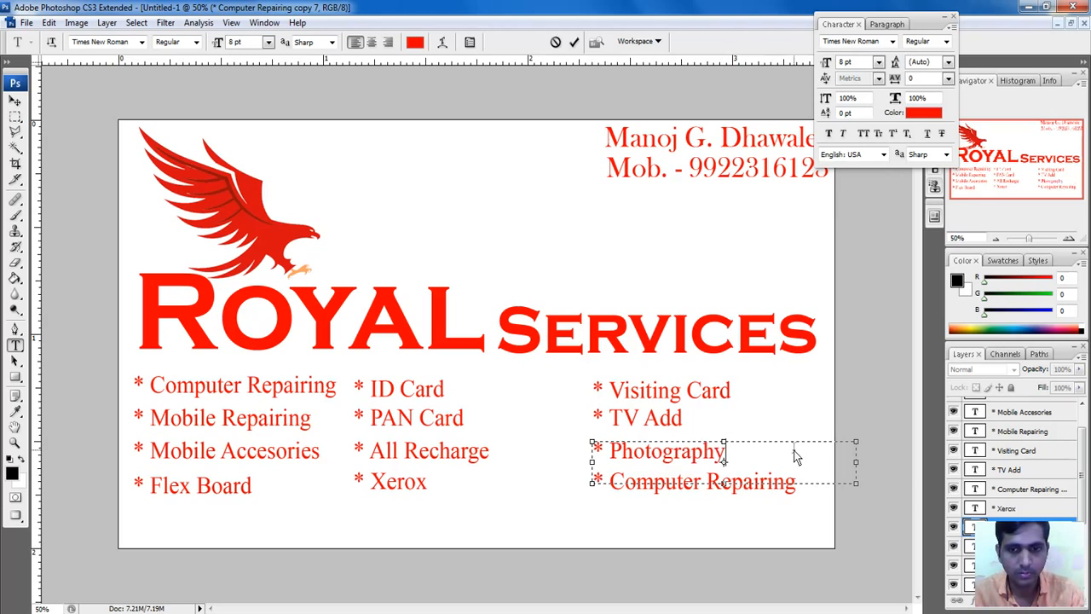
key("ctrl+Return")
left_click(691, 484)
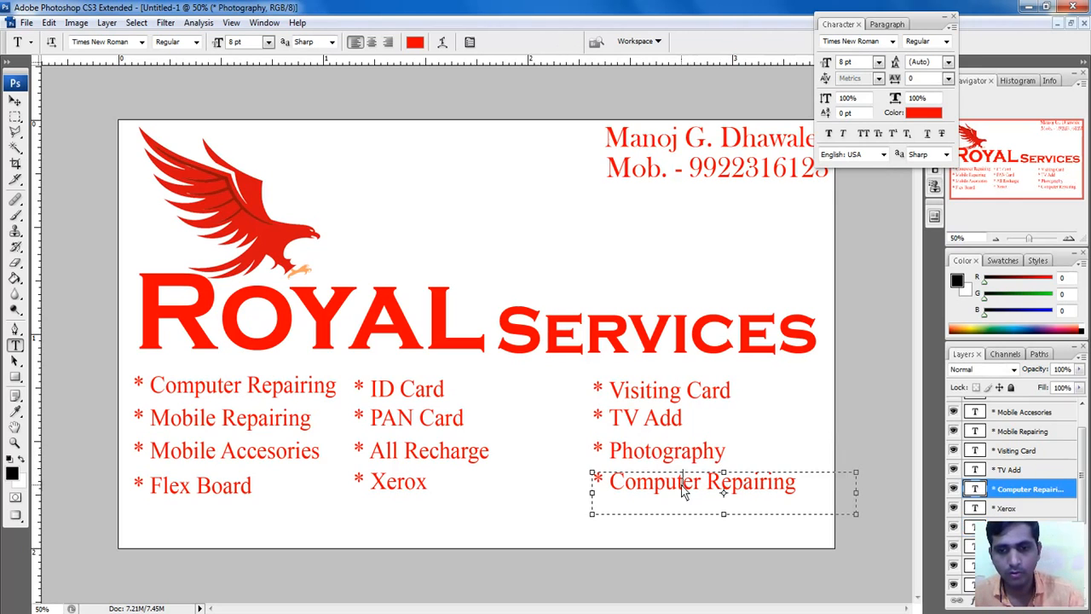
left_click_drag(618, 485, 795, 483)
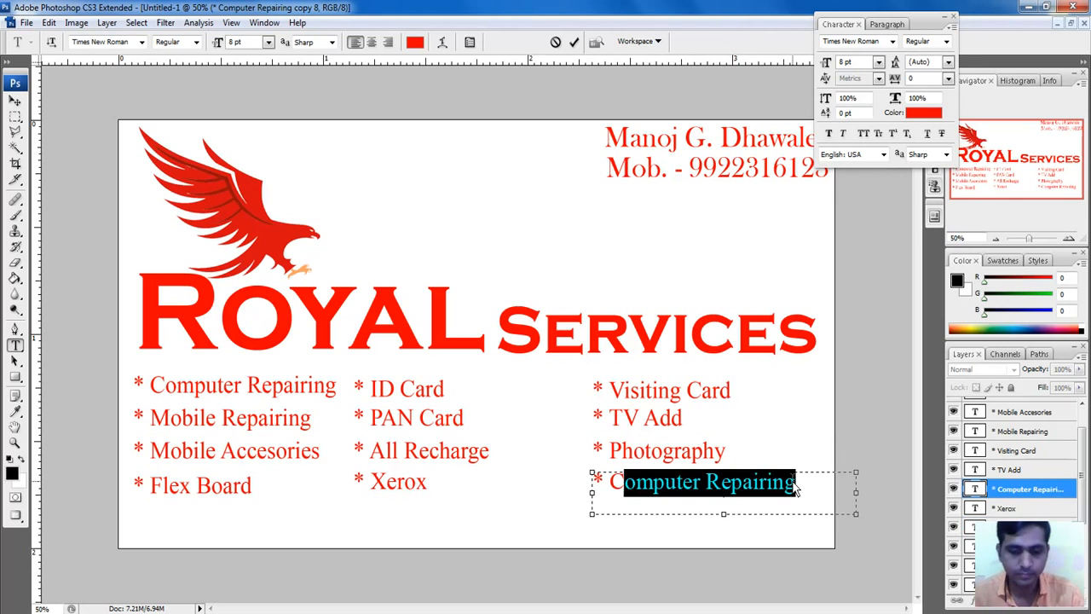
key("BackSpace")
key("BackSpace")
type("JOb")
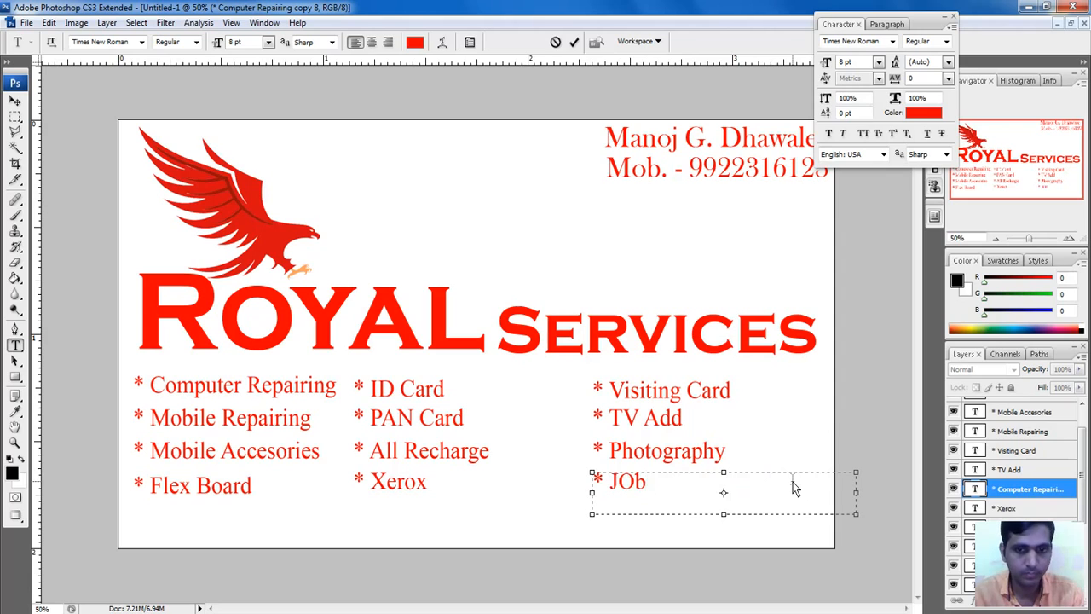
key("BackSpace")
key("BackSpace")
type("ob ")
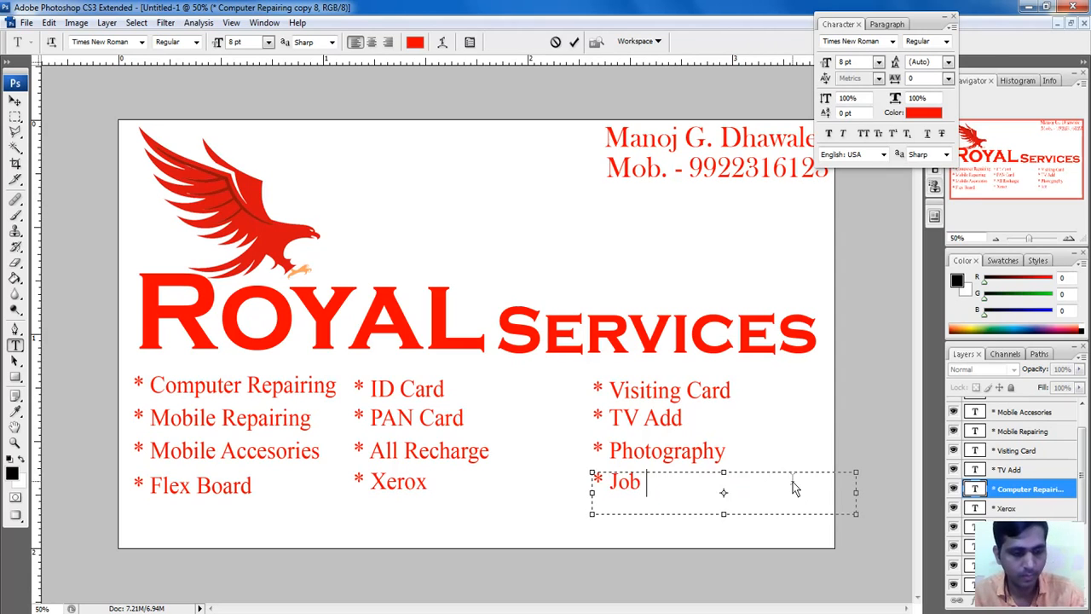
type("Works")
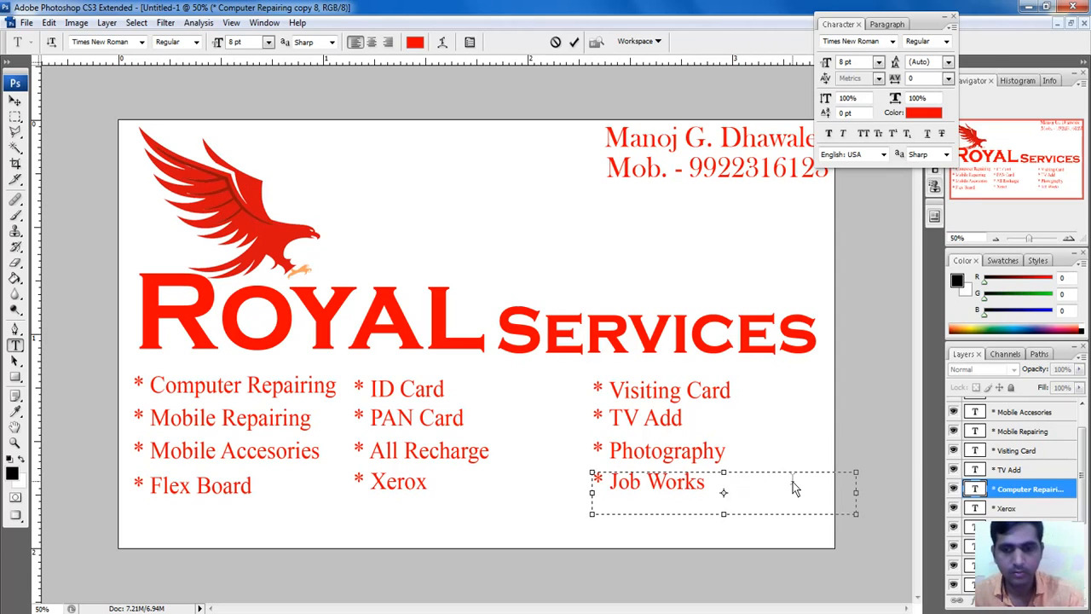
key("ctrl+Return")
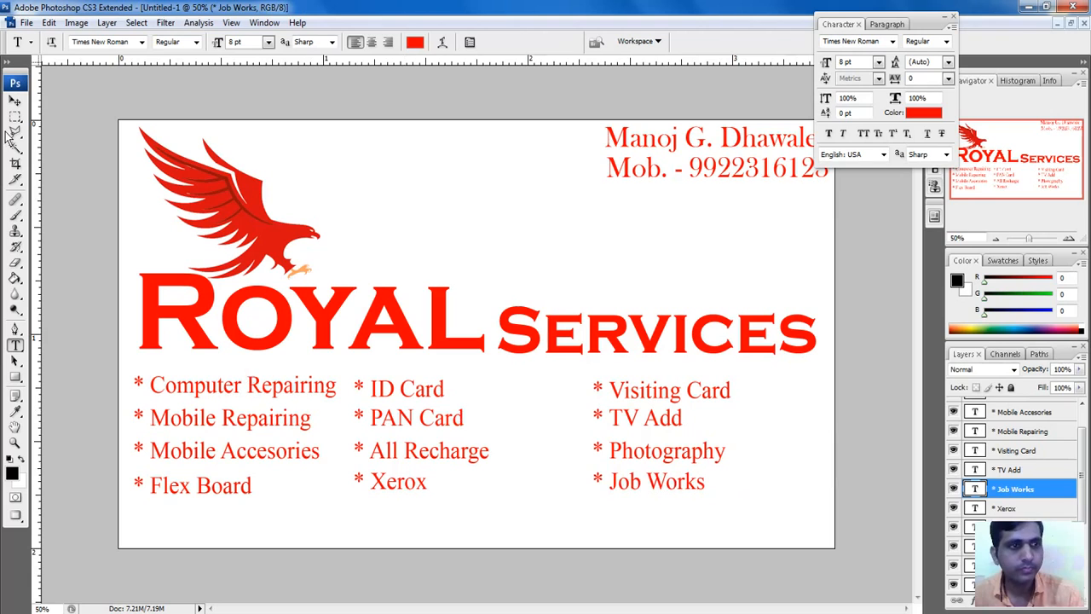
Step: Shift the Visiting Card, TV Add, Photography and Job Works lines left, then copy Visiting Card into a fourth column
left_click(16, 101)
left_click(609, 396)
left_click_drag(609, 396, 513, 397)
left_click_drag(629, 426, 531, 435)
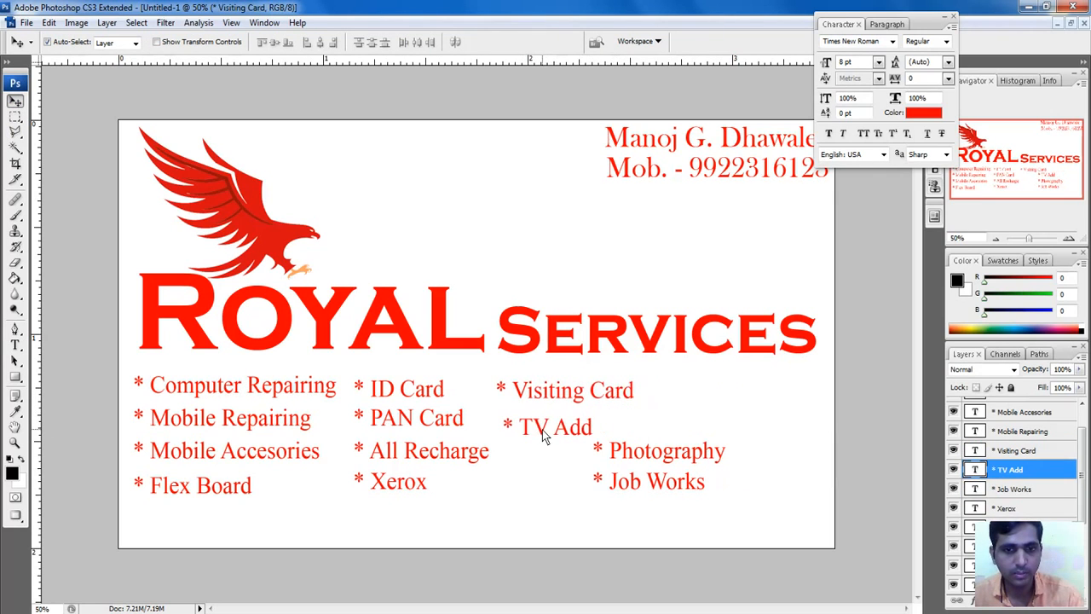
left_click_drag(617, 468, 535, 471)
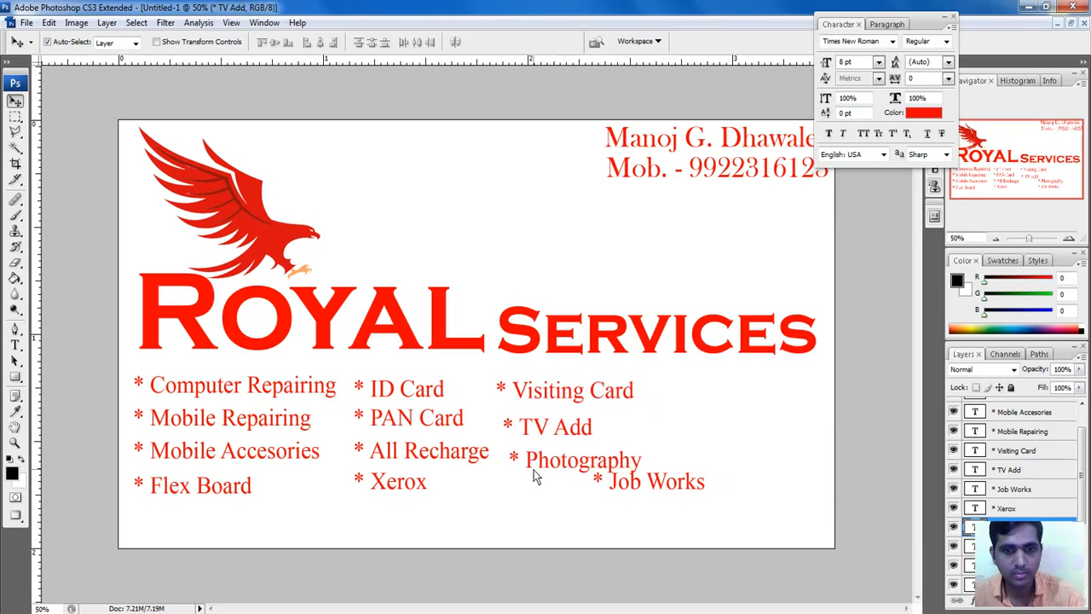
left_click_drag(612, 487, 529, 503)
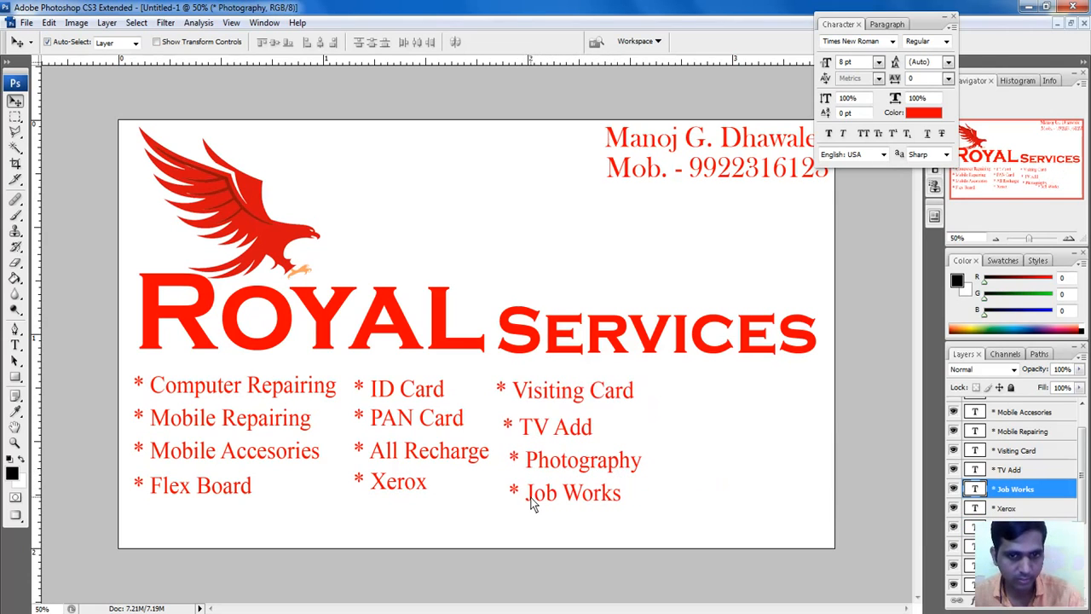
left_click_drag(547, 391, 725, 498, "alt")
Step: Nudge TV Add and Photography up and left into line under Visiting Card
left_click(546, 430)
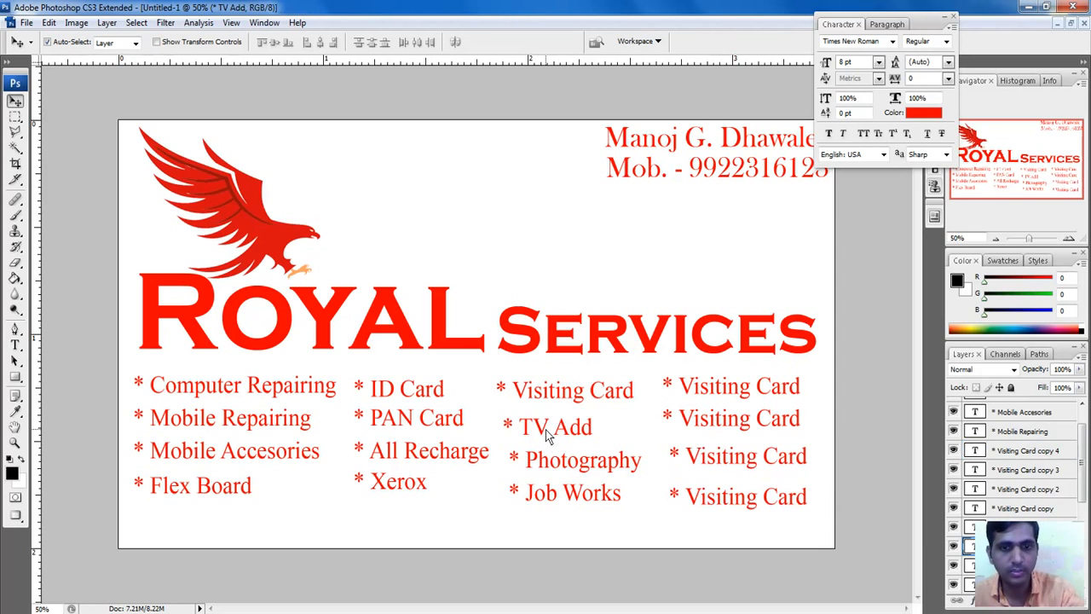
key("Left")
key("Left")
key("Up")
key("Up")
key("Up")
key("Up")
key("Left")
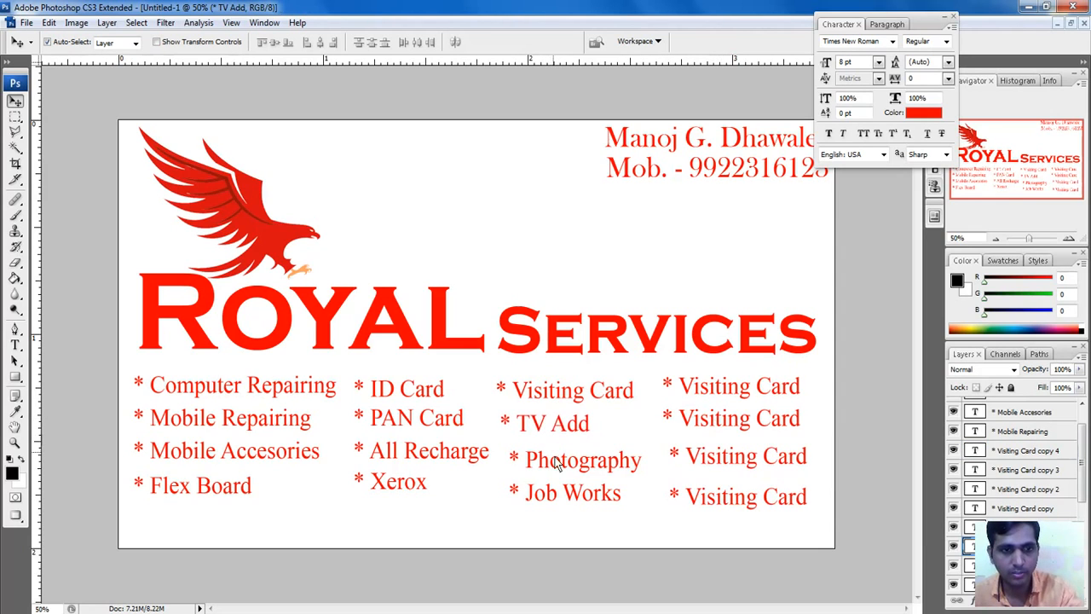
left_click(552, 469)
key("Up")
key("Up")
key("Up")
key("Up")
key("Left")
key("Left")
key("Left")
key("Left")
key("Left")
key("Left")
key("Left")
key("Left")
key("Left")
key("Left")
key("Left")
key("Left")
key("Left")
key("Left")
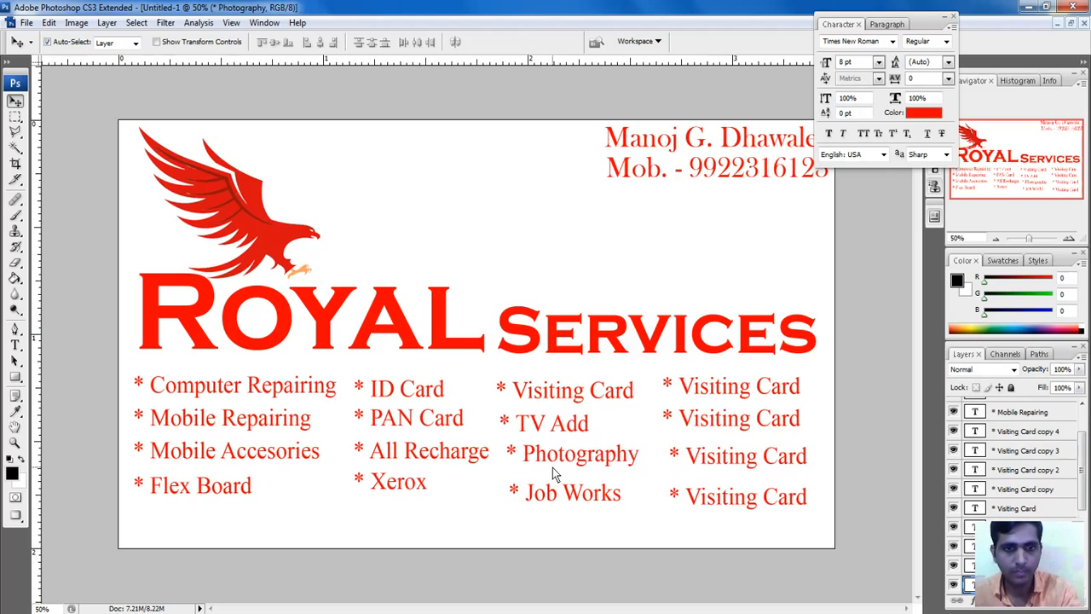
Step: Fine-tune Job Works and Photography leftward so the third column aligns evenly
left_click(545, 507)
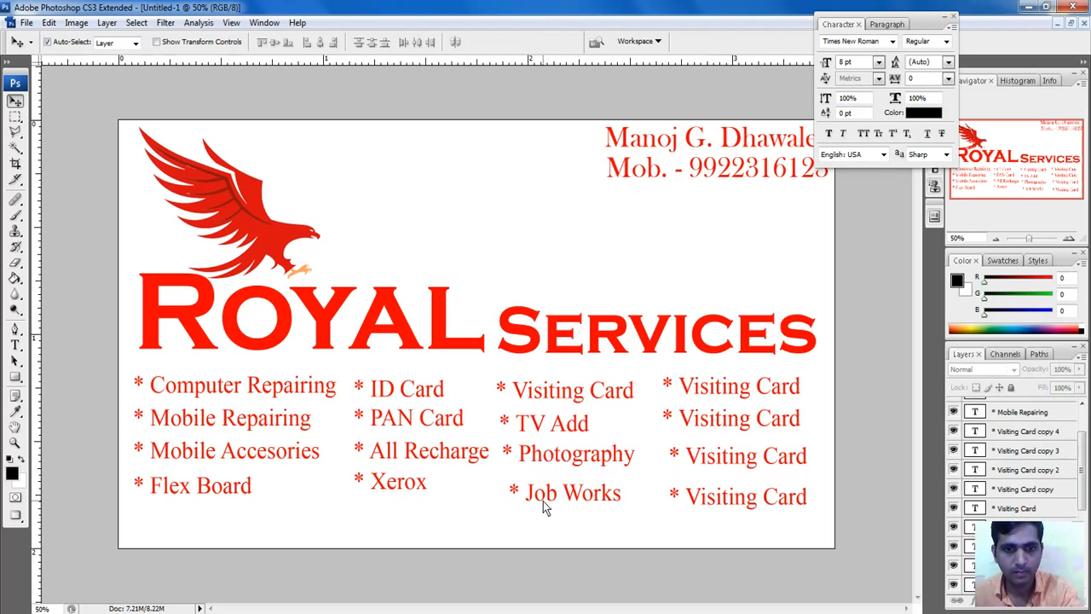
left_click(539, 494)
key("shift+Up")
key("shift+Up")
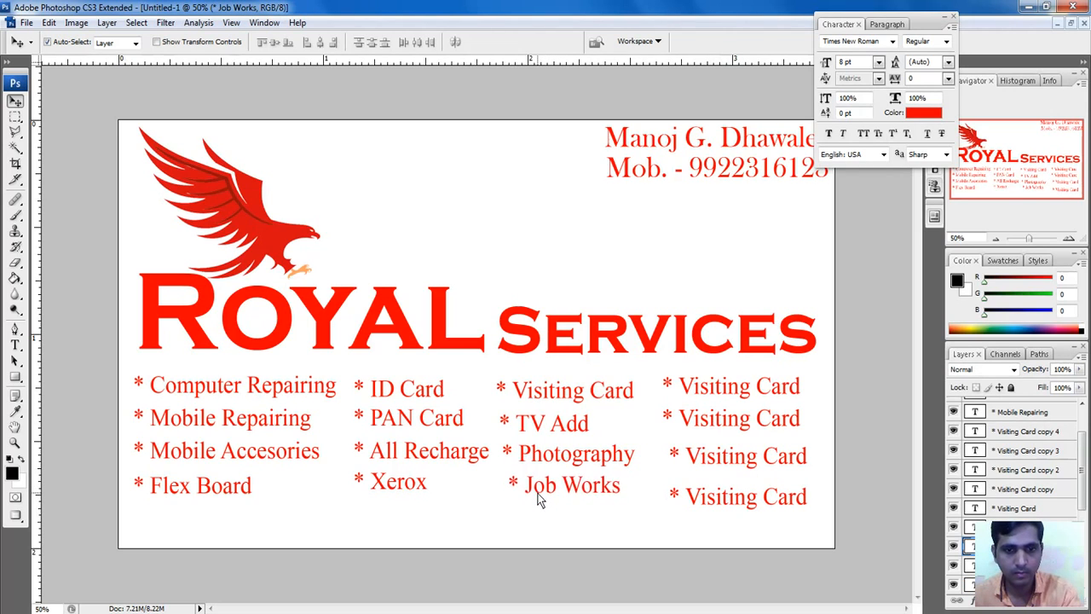
key("Left")
key("Left")
key("Left")
key("Left")
key("Left")
key("Left")
key("Left")
key("Left")
key("Left")
left_click(524, 455)
key("Left")
key("Left")
key("Left")
key("Left")
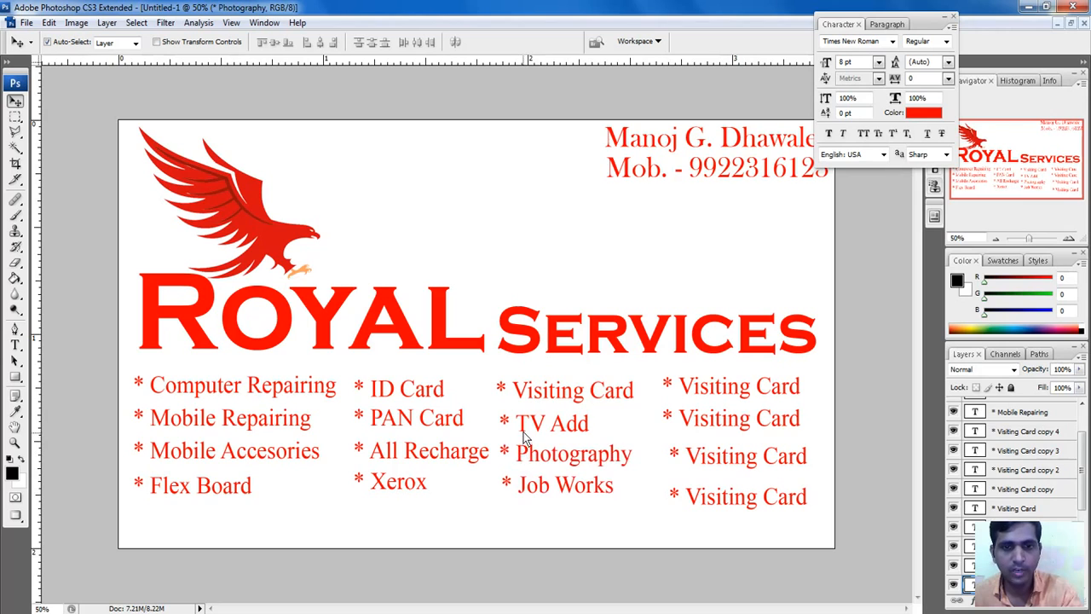
key("Left")
key("Left")
left_click(525, 488)
key("Left")
key("Left")
key("Left")
key("Left")
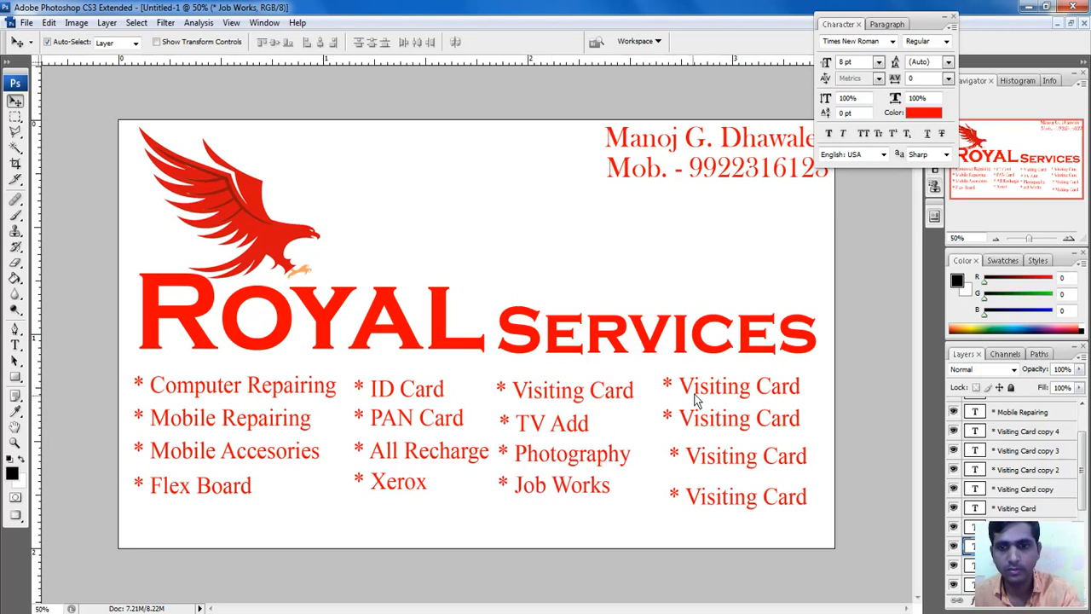
left_click(699, 397)
key("t")
left_click(700, 389)
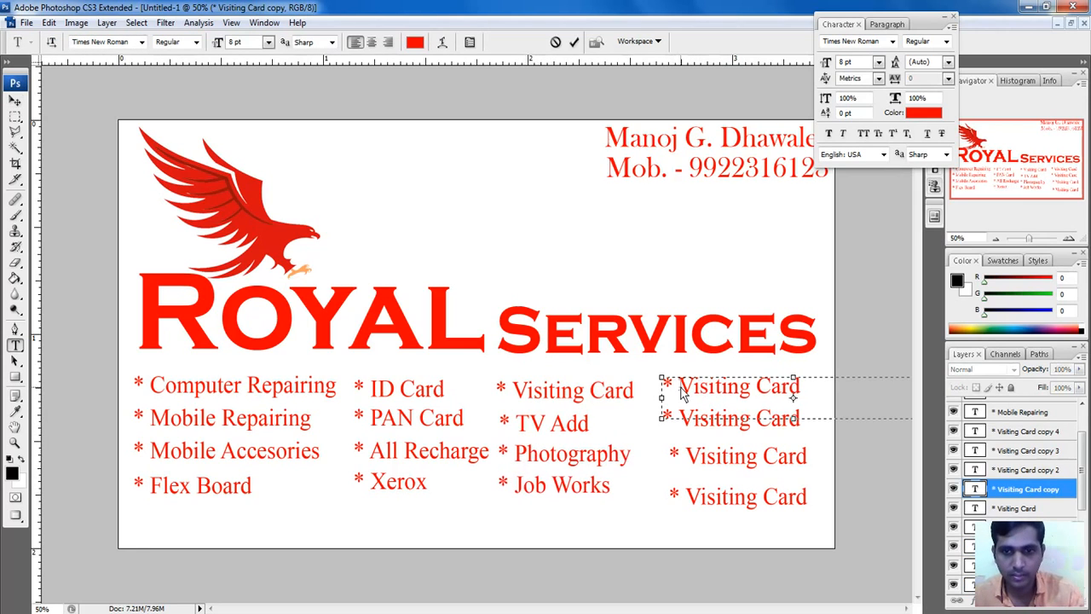
Step: Change the first two fourth-column copies to 'Online Form' and 'Data Entry'
left_click_drag(679, 386, 860, 384)
type("O")
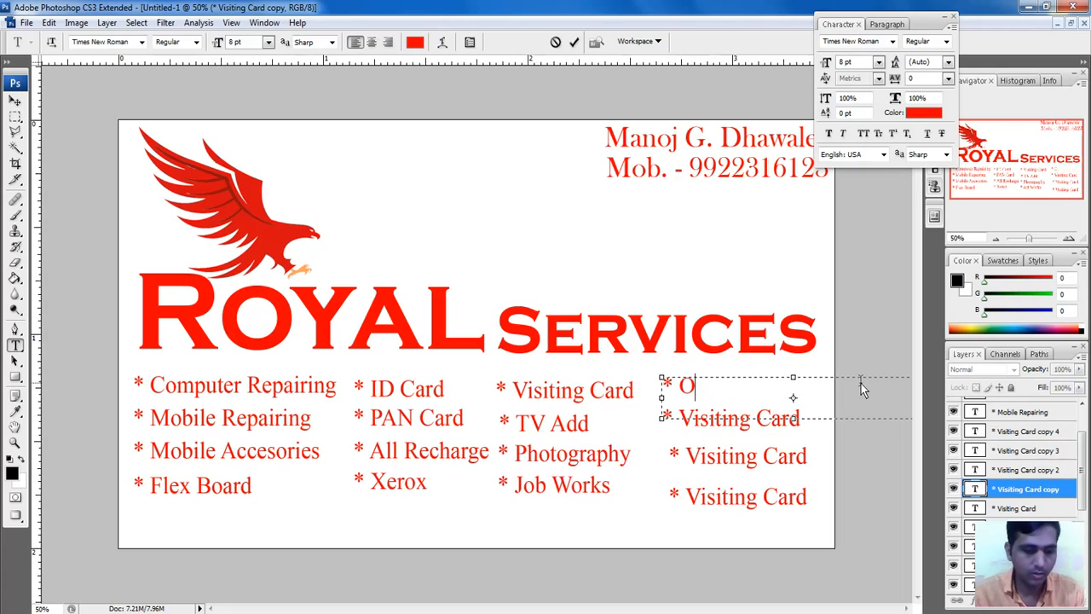
type("nline Form")
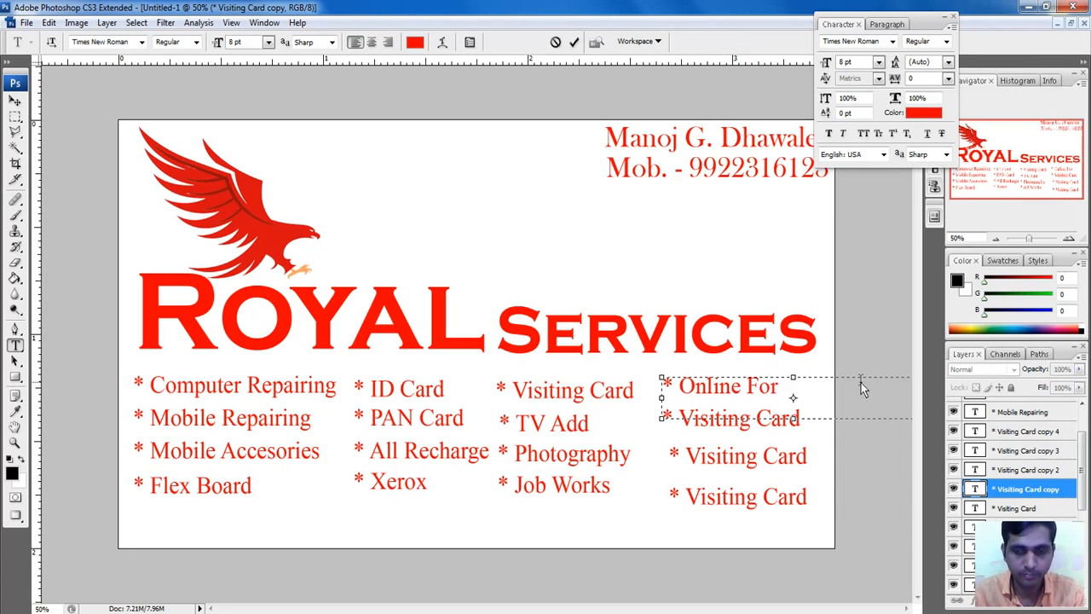
left_click(574, 42)
left_click_drag(682, 417, 802, 436)
type("D")
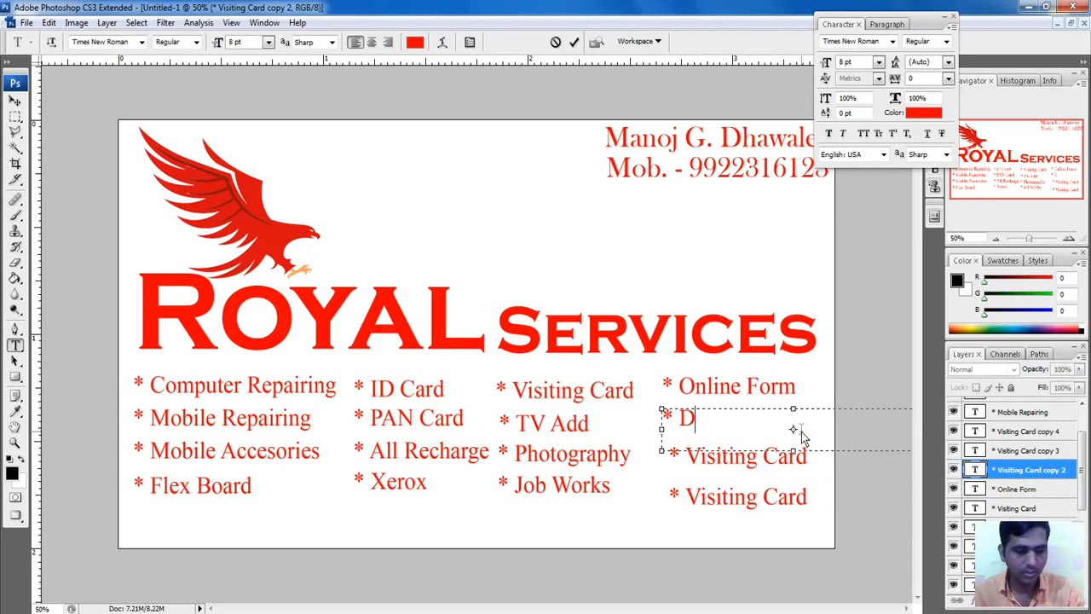
type("ata Ed")
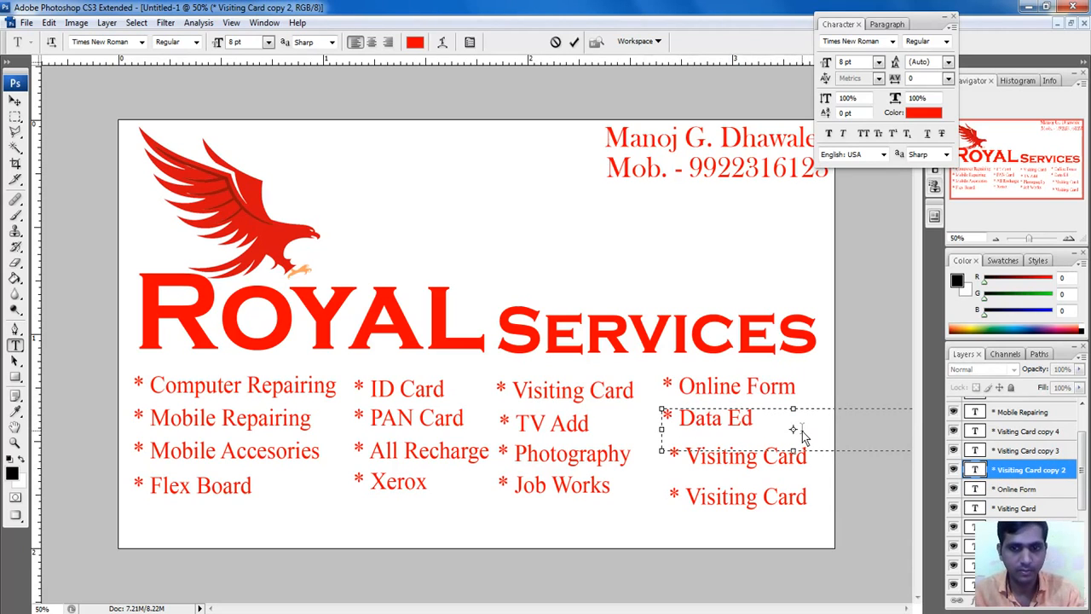
key("BackSpace")
type("ntry")
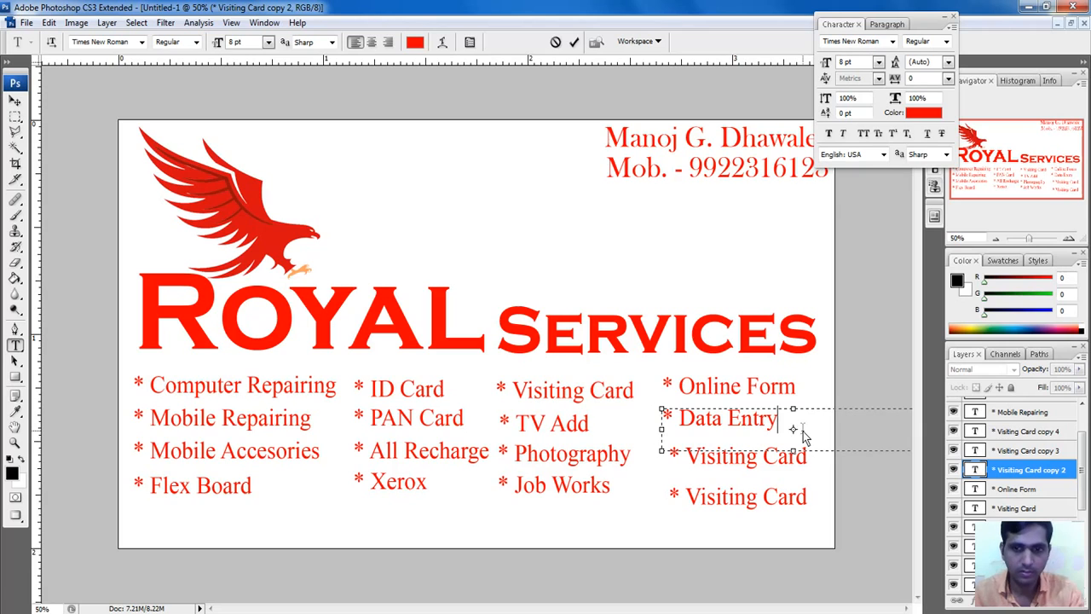
key("ctrl+Return")
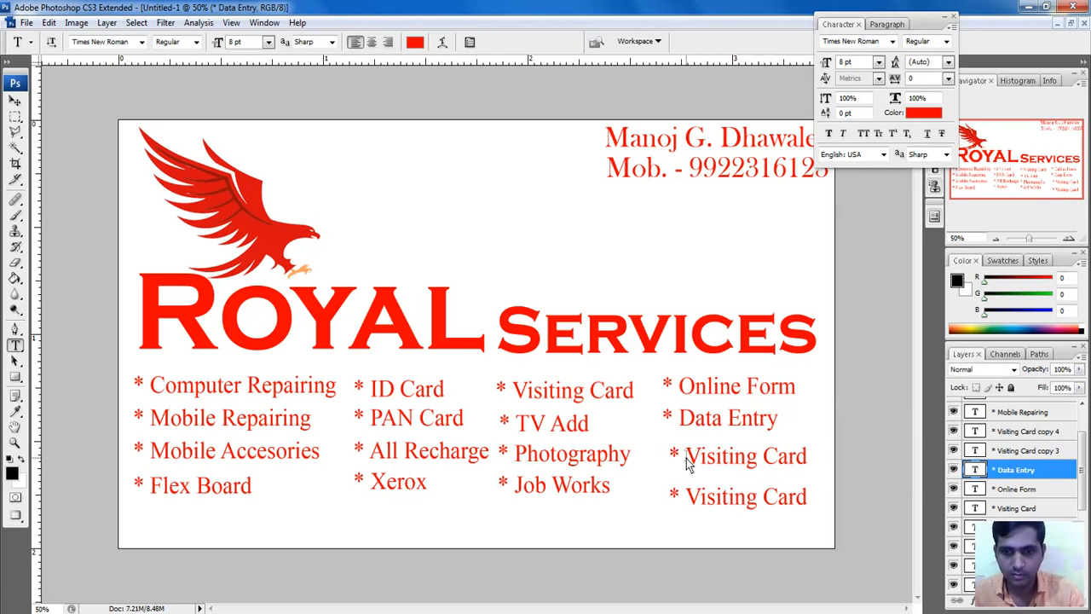
Step: Change the last two entries to a Computer Courses line and Graphic Designing
left_click_drag(689, 461, 804, 453)
type("Com")
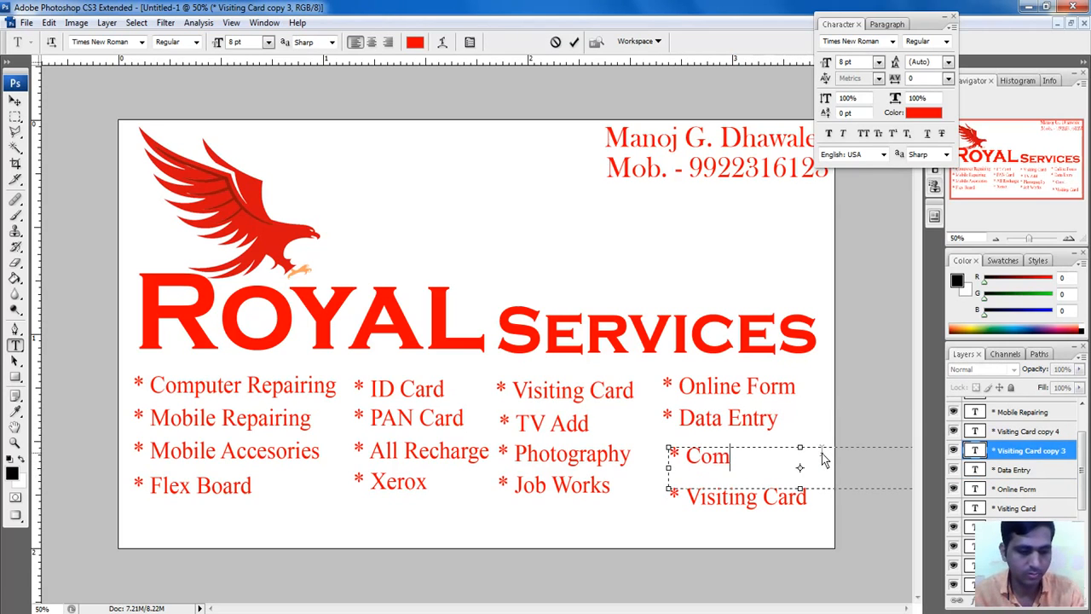
type("pueer")
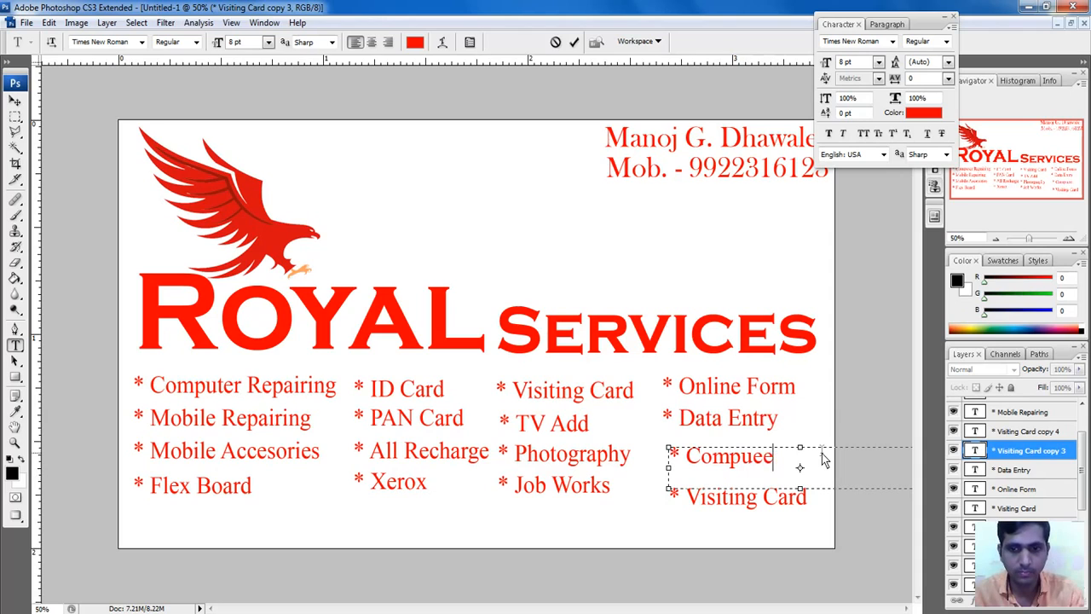
key("BackSpace")
key("BackSpace")
type("uter Cours")
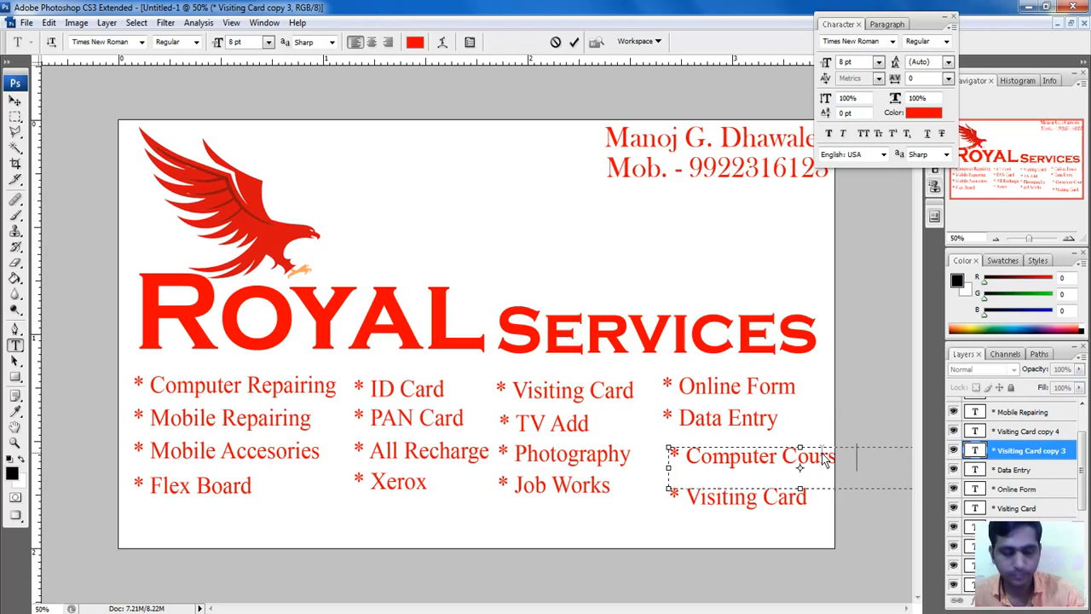
key("ctrl+Return")
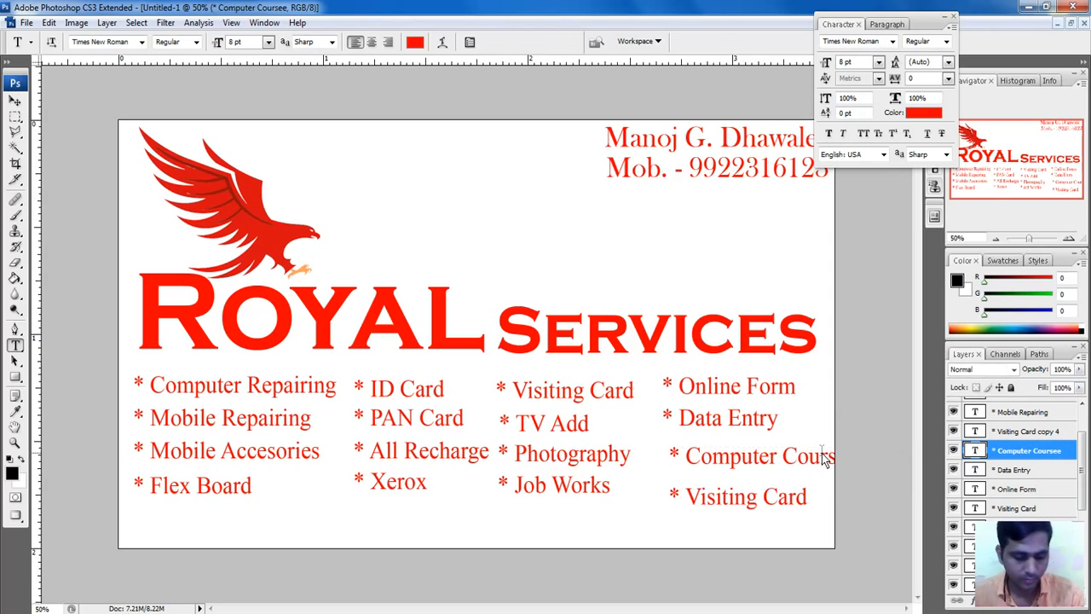
left_click(701, 498)
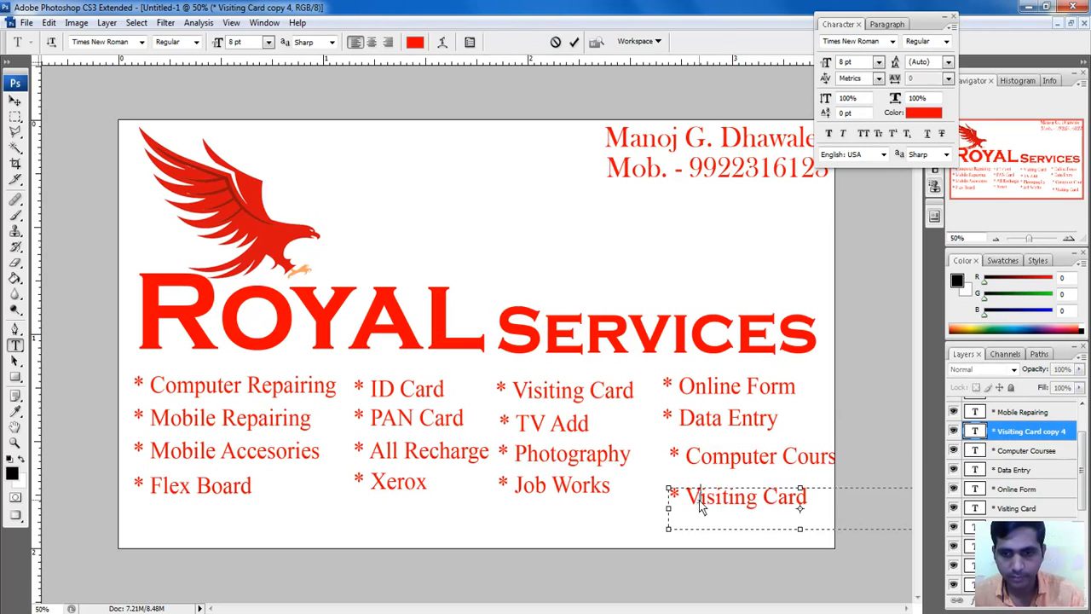
left_click_drag(699, 498, 805, 503)
key("BackSpace")
key("BackSpace")
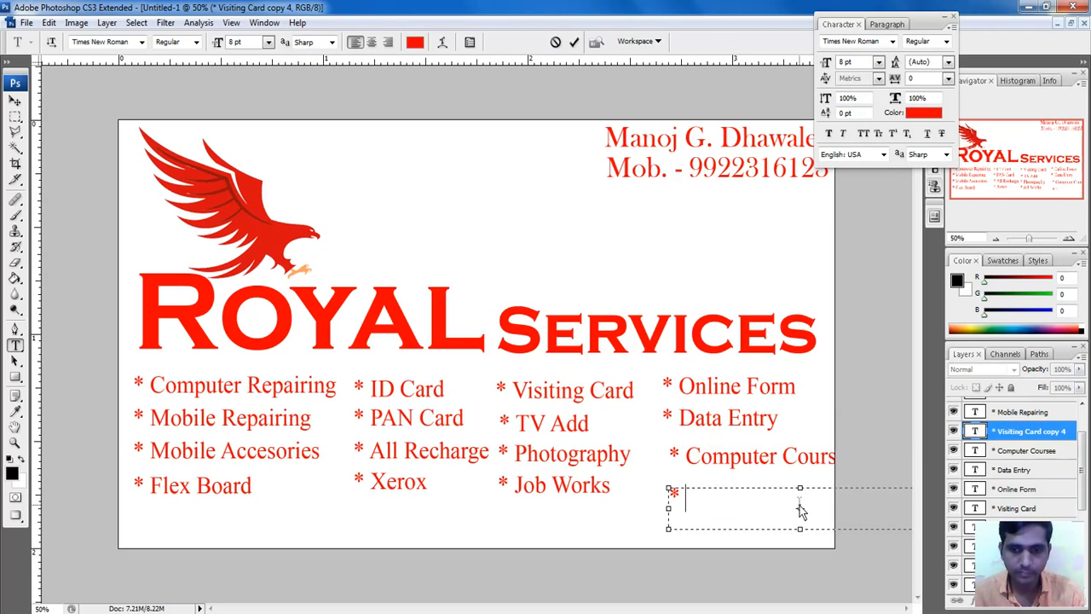
type("Graphic")
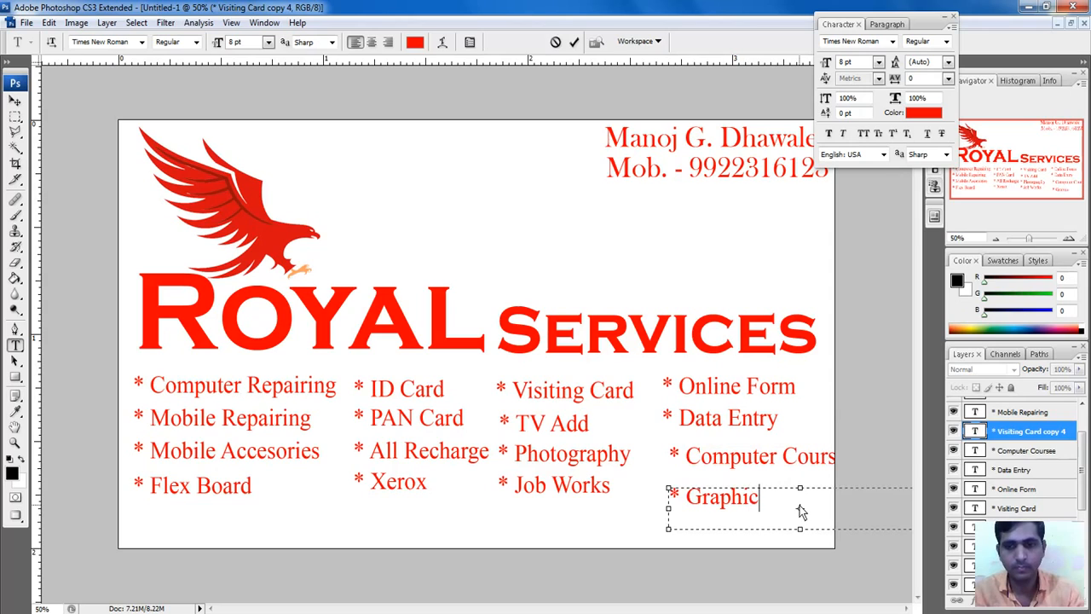
type(" De")
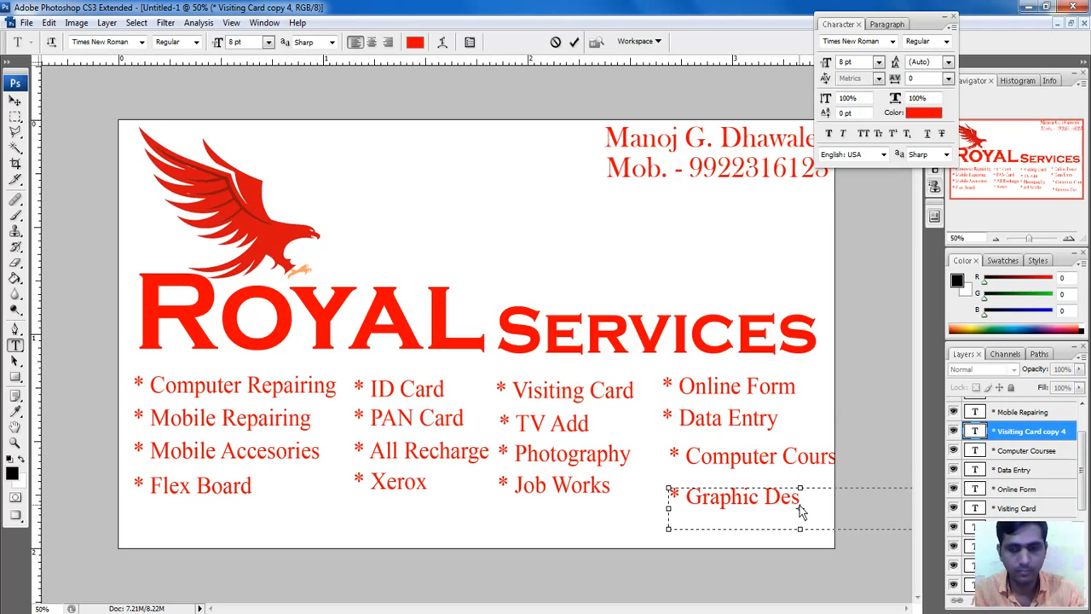
type("s")
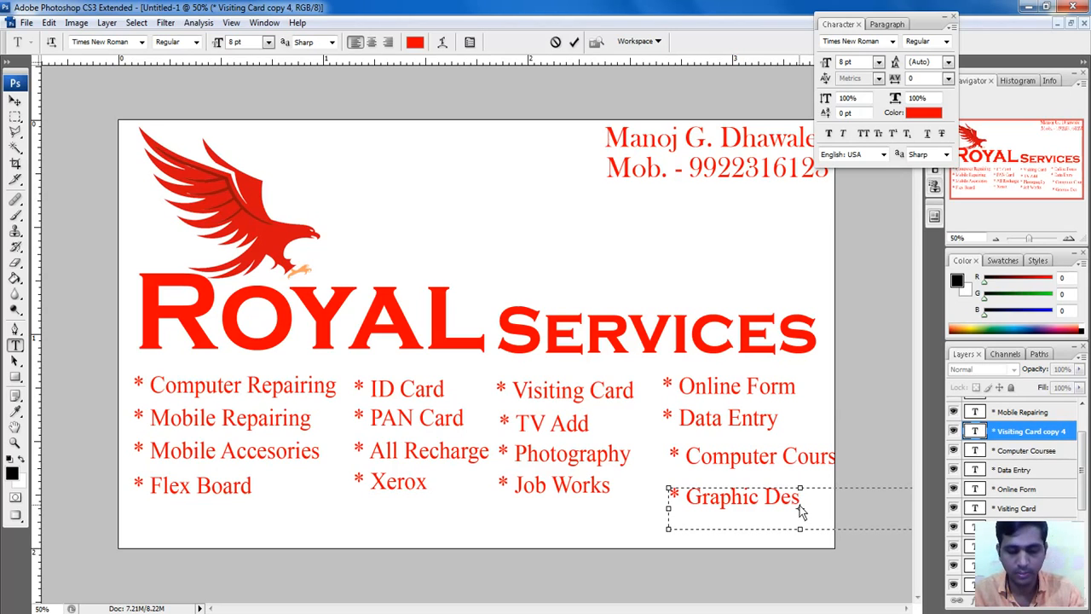
type("g")
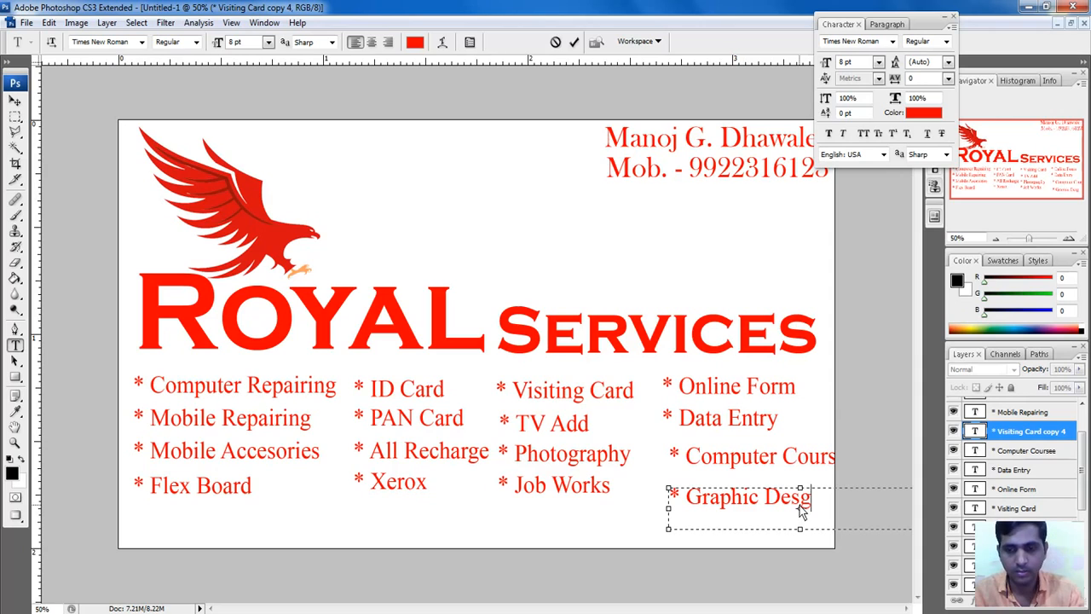
key("BackSpace")
type("ign")
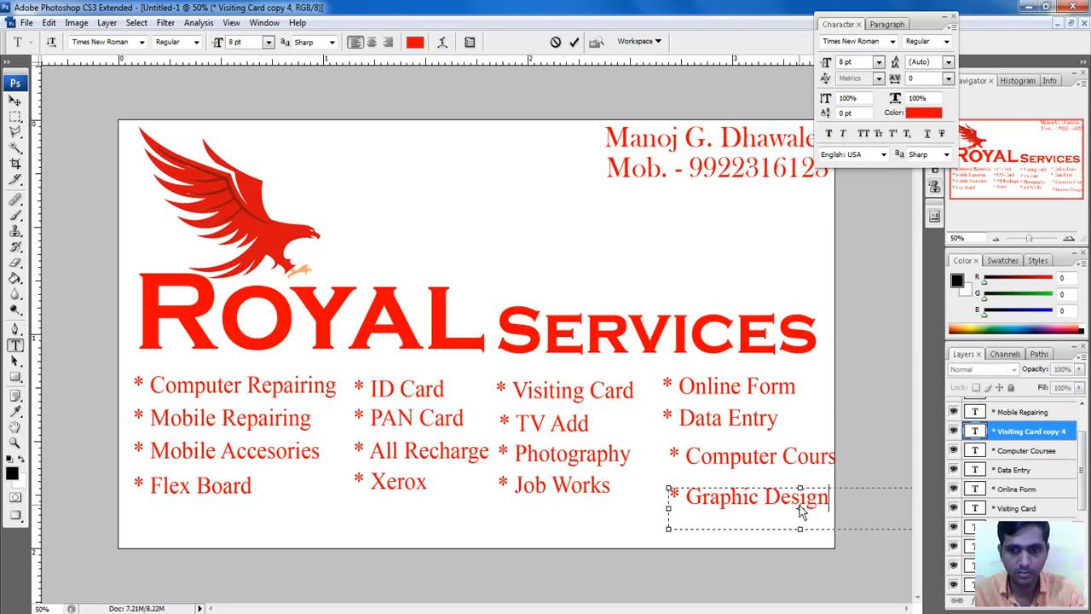
type("ing")
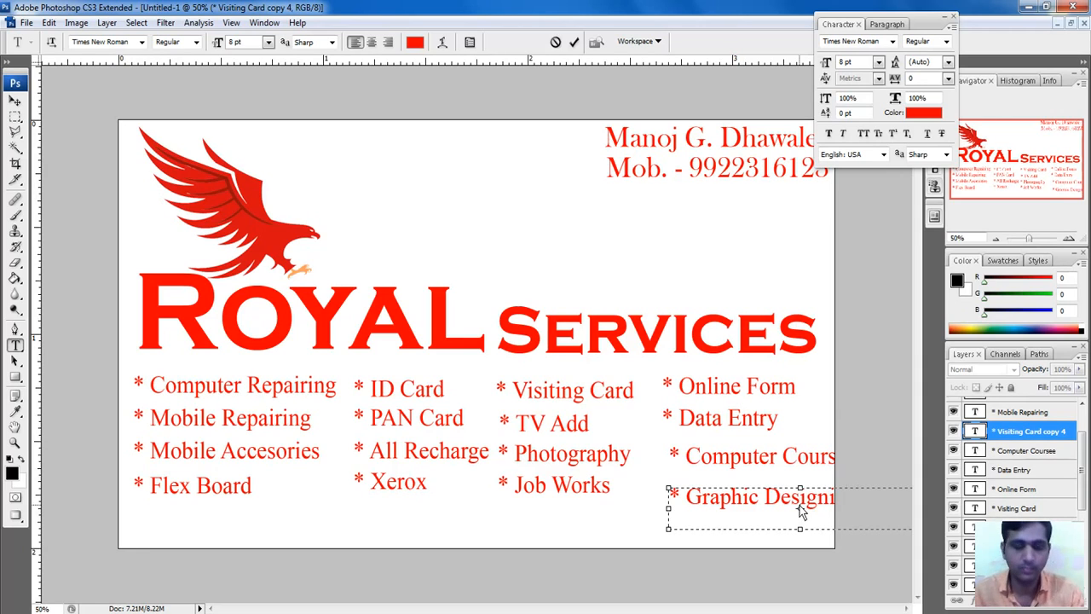
key("ctrl+Return")
key("v")
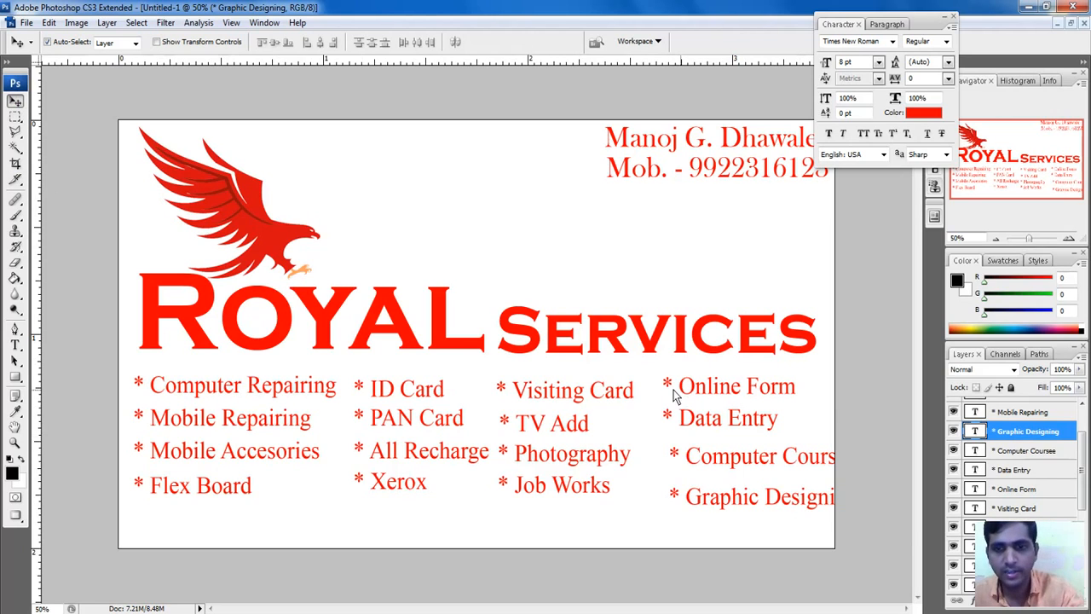
Step: Nudge the Data Entry and Computer Coursee lines up and left with the arrow keys
left_click(544, 399)
left_click(709, 419)
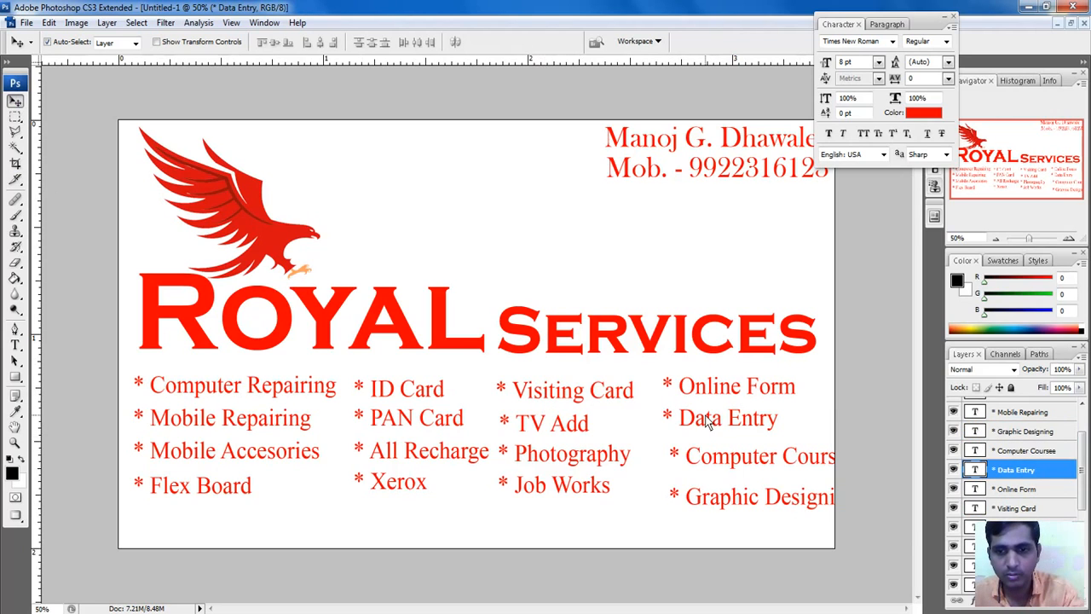
key("Up")
left_click(716, 460)
key("Left")
key("Left")
key("Left")
key("Left")
key("Left")
key("Left")
key("Left")
key("Left")
key("Left")
key("Left")
key("Left")
key("Left")
key("Left")
key("Left")
key("Left")
key("Up")
key("Up")
key("Up")
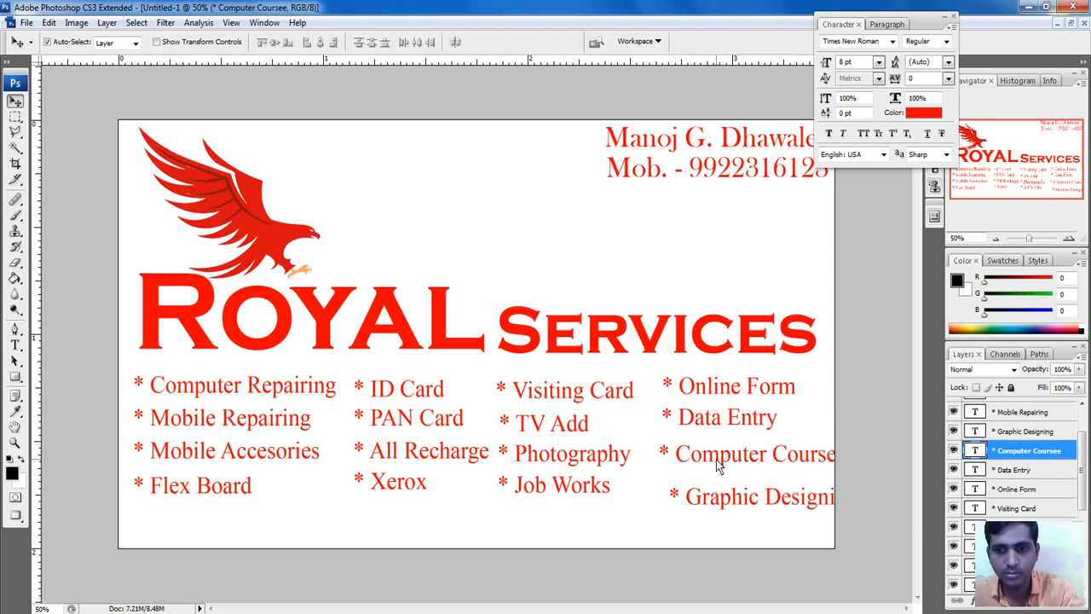
key("Left")
key("Left")
key("Left")
key("Left")
key("Left")
key("Left")
key("Left")
key("Left")
key("Left")
key("Left")
key("Left")
key("Left")
key("Left")
key("Left")
key("Left")
key("Up")
key("Up")
key("Up")
key("Up")
key("Up")
key("Up")
key("Up")
key("Up")
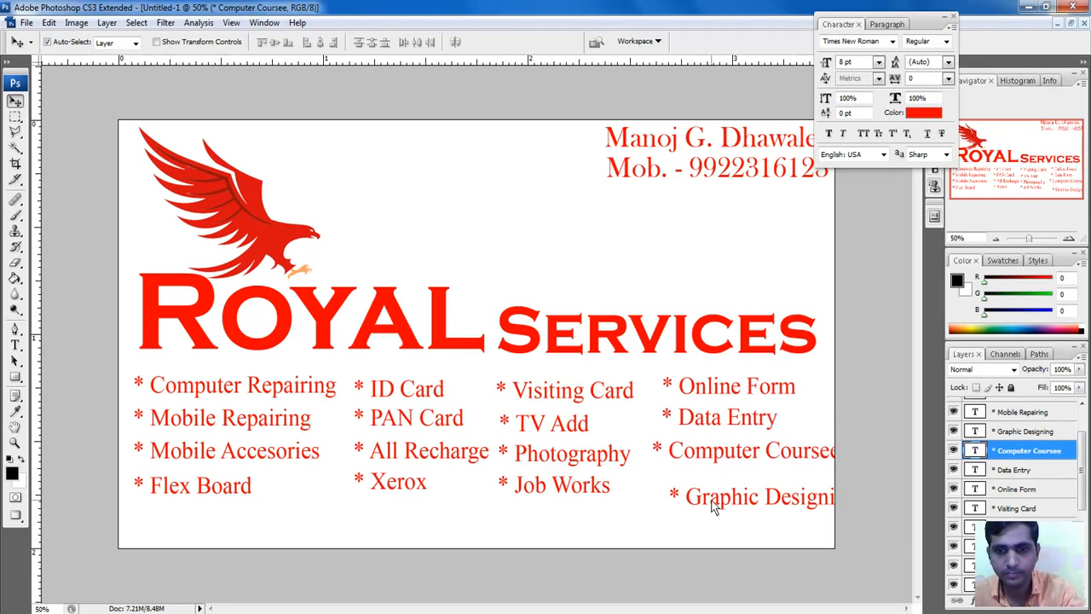
Step: Shift Graphic Designing left and up until it fits, then fine-tune Computer Coursee
left_click(715, 506)
key("Left")
key("Left")
key("Left")
key("Left")
key("Left")
key("Left")
key("Left")
key("Left")
key("Left")
key("Left")
key("Left")
key("Left")
key("Left")
key("Left")
key("Left")
key("Left")
key("Left")
key("Left")
key("Left")
key("Left")
key("Up")
key("Up")
key("Up")
key("Up")
key("Up")
key("Up")
key("Up")
key("Up")
key("Up")
key("Up")
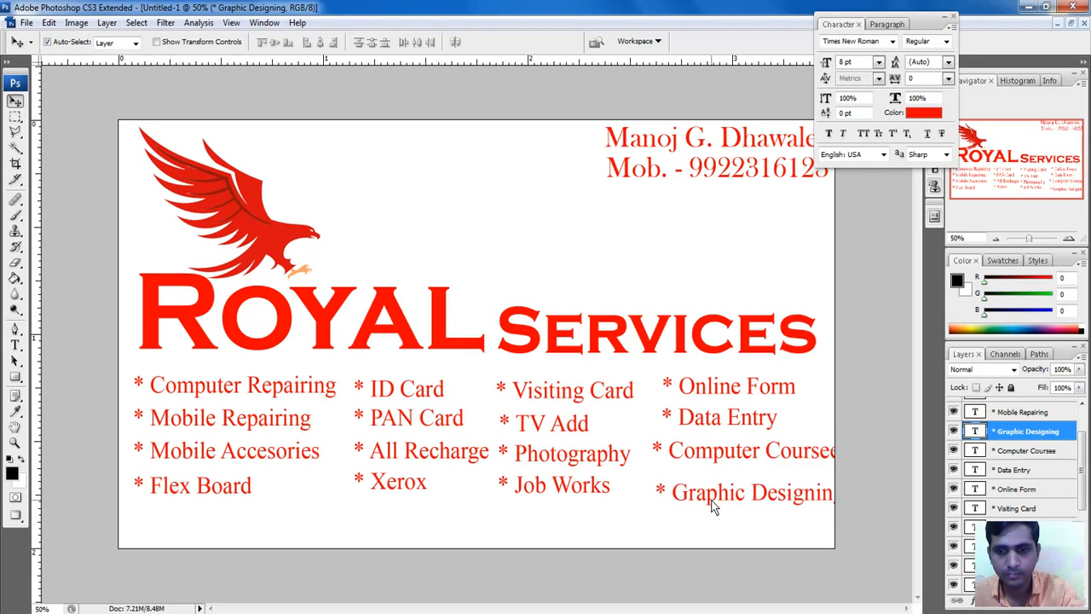
key("Up")
key("Up")
key("Up")
key("Up")
key("Up")
key("Up")
key("Up")
key("Up")
key("Up")
key("Up")
key("Up")
key("Up")
key("Up")
key("Up")
key("Up")
key("Up")
key("Left")
key("Left")
key("Left")
key("Left")
key("Left")
key("Left")
key("Left")
key("Left")
key("Left")
key("Left")
key("Left")
key("Left")
key("Left")
key("Left")
key("Left")
key("Left")
key("Left")
key("Left")
key("Left")
key("Left")
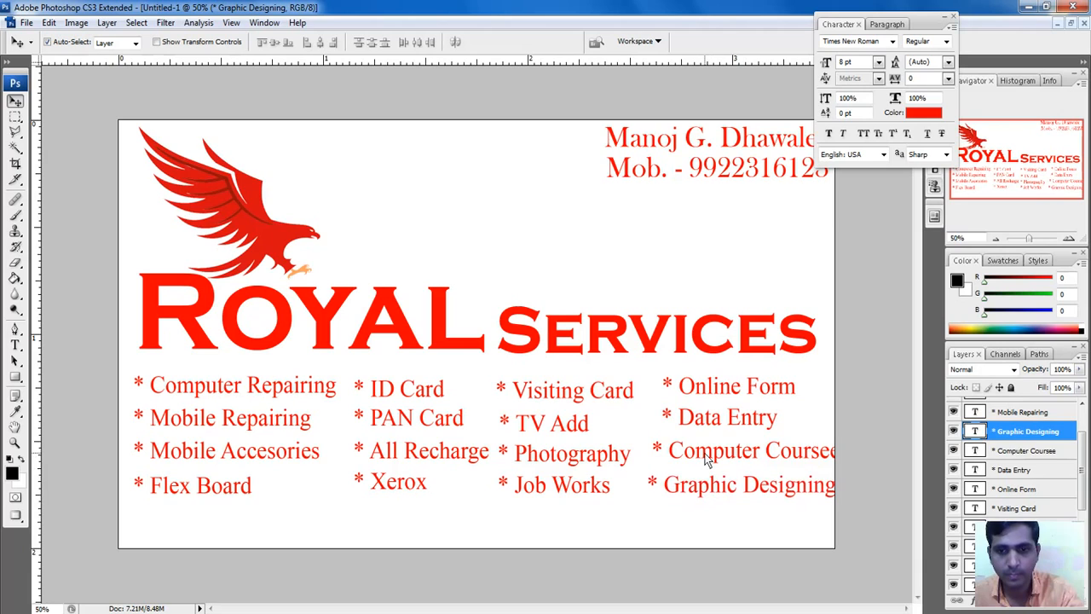
left_click(706, 461)
key("Left")
key("Left")
key("Left")
key("Left")
key("Left")
key("Left")
key("Left")
key("Left")
key("Left")
key("Left")
key("Left")
key("Left")
key("Left")
key("Left")
key("Left")
key("Left")
key("Left")
key("Left")
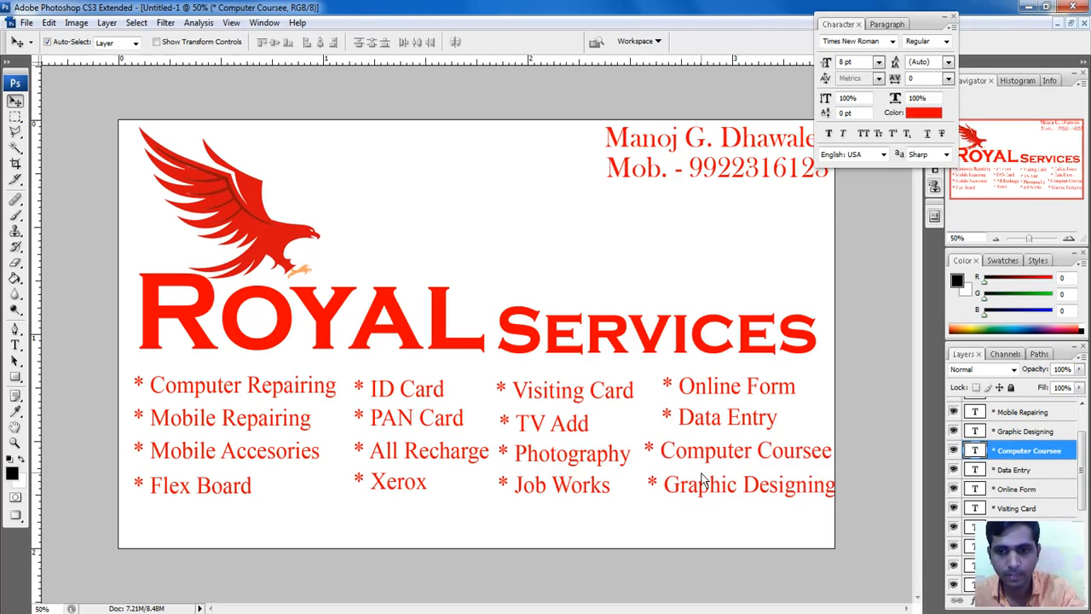
key("Right")
Step: Delete the extra 'e' so the entry reads 'Computer Course'
key("t")
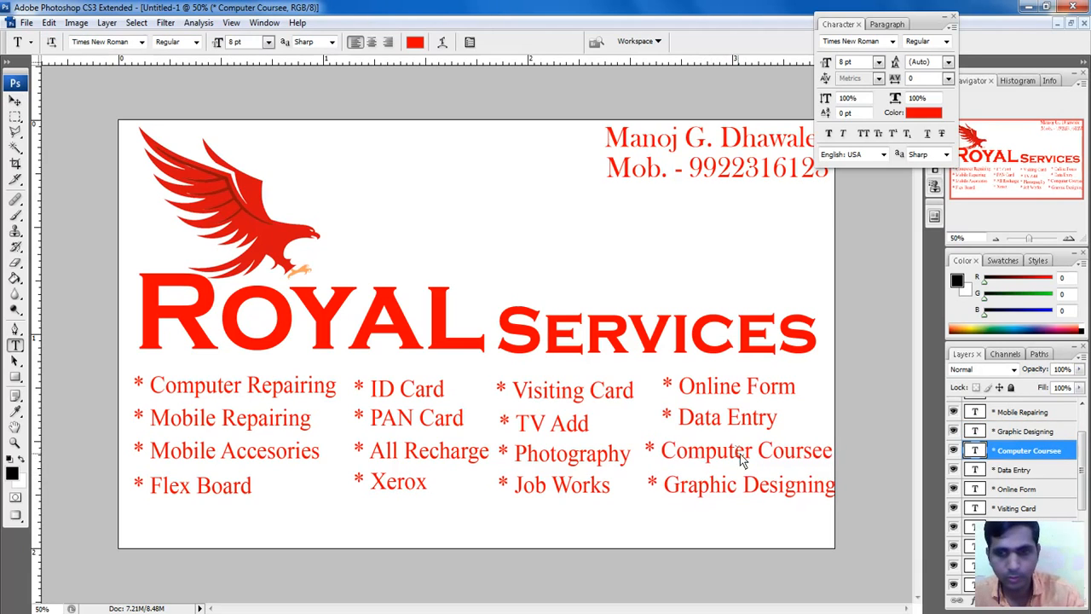
left_click(825, 457)
key("BackSpace")
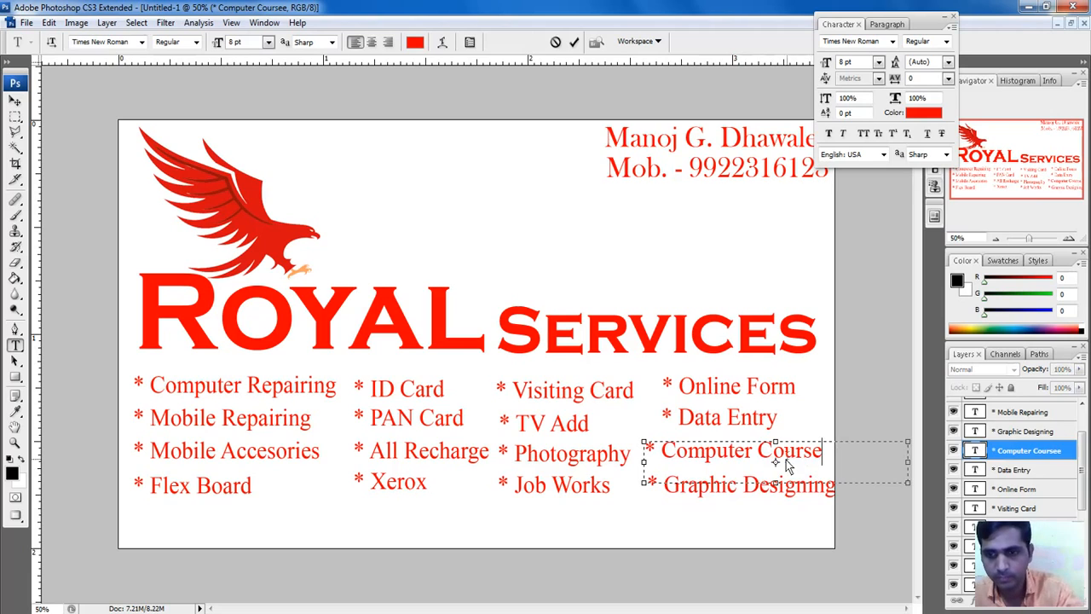
key("ctrl+Return")
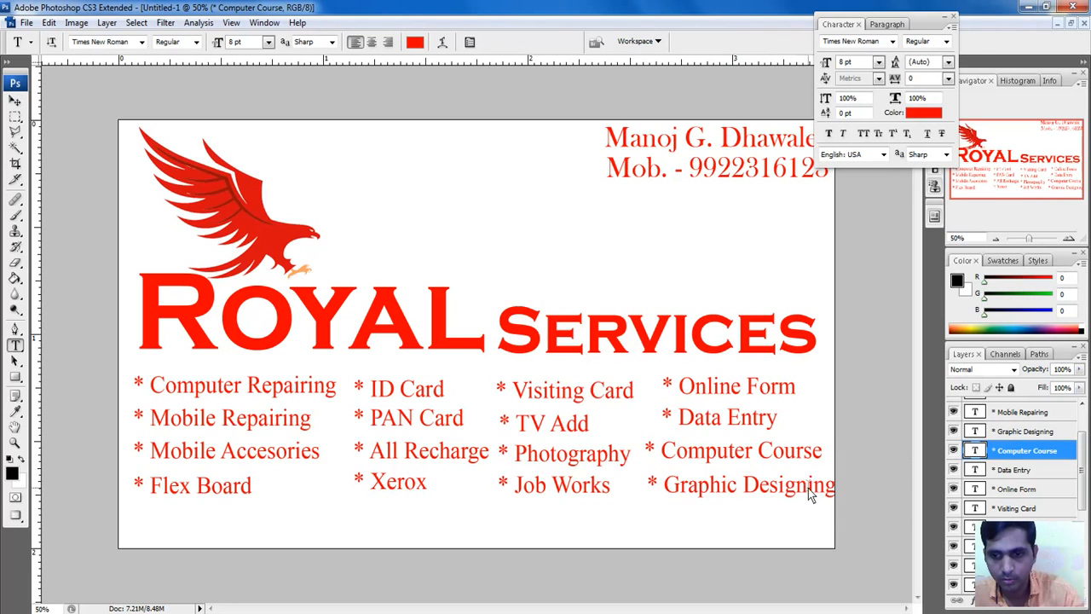
Step: Trim 'ing' to make 'Graphic Design' and move it slightly right and up
left_click_drag(808, 488, 862, 484)
key("BackSpace")
key("ctrl+Return")
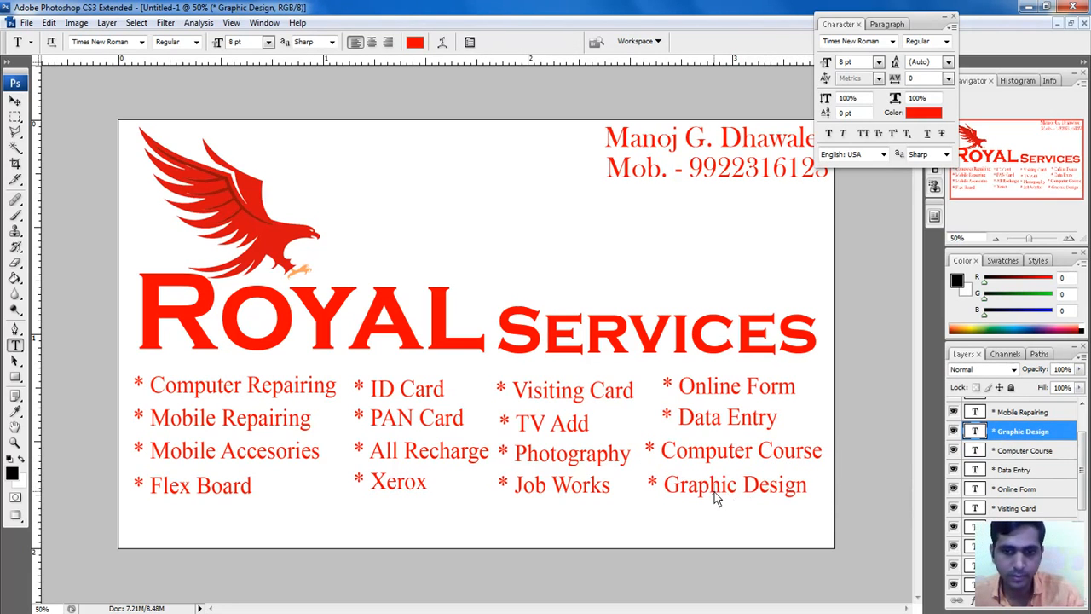
key("v")
left_click_drag(696, 491, 765, 463)
Step: Replace 'uter' with a period so the entry reads 'Comp. Course'
key("t")
key("BackSpace")
type(".")
key("ctrl+Return")
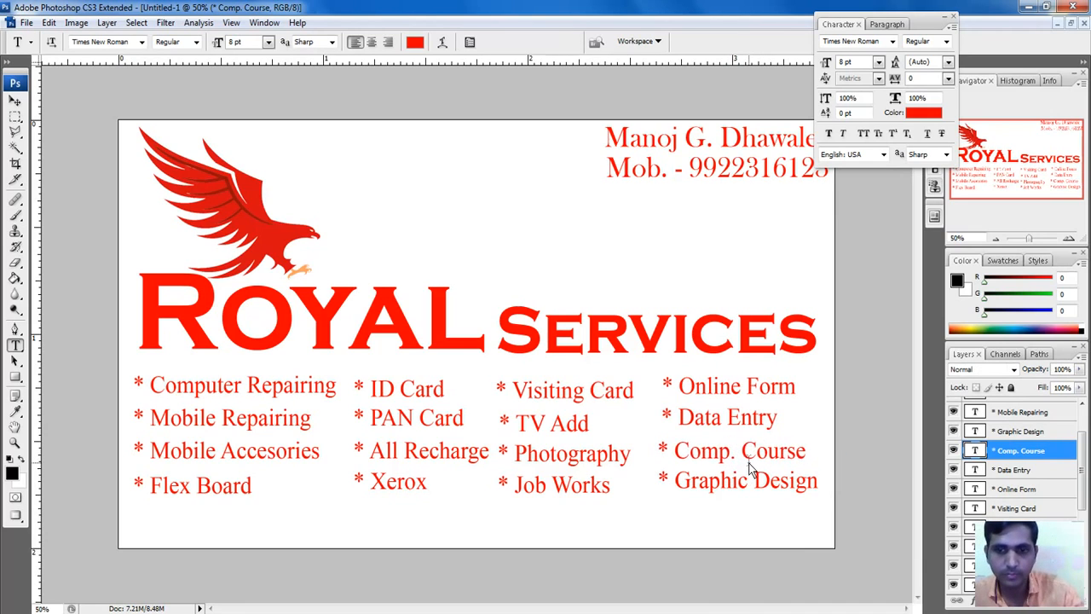
key("v")
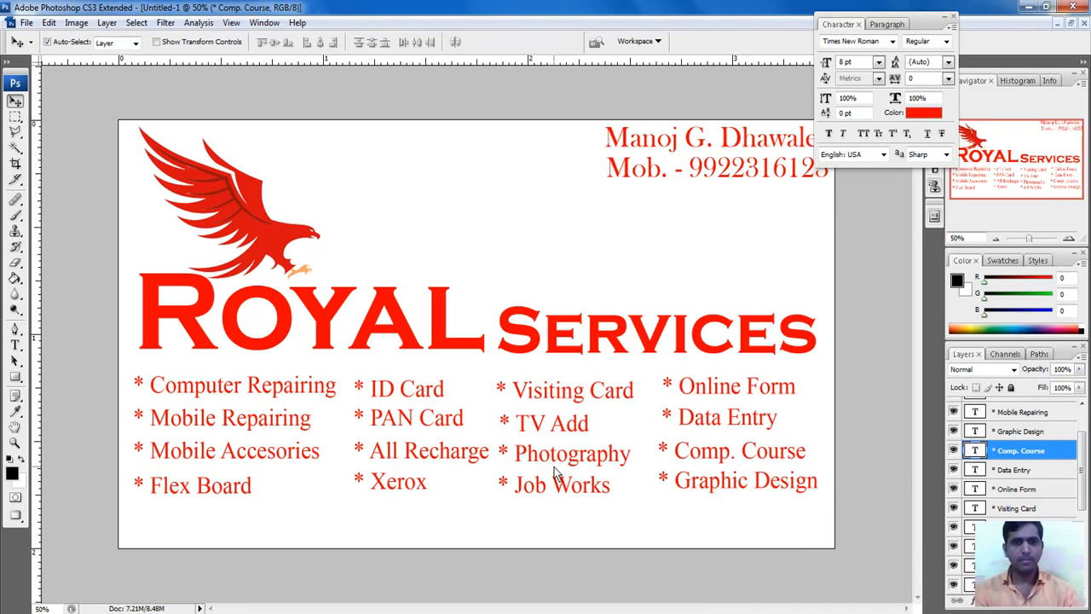
Step: Nudge Flex Board up and right, and Data Entry slightly down
left_click(236, 485)
key("Up")
key("Up")
key("Up")
key("Up")
key("Up")
key("Up")
key("Right")
key("Right")
key("Right")
key("Right")
key("Right")
key("Right")
key("Right")
key("Right")
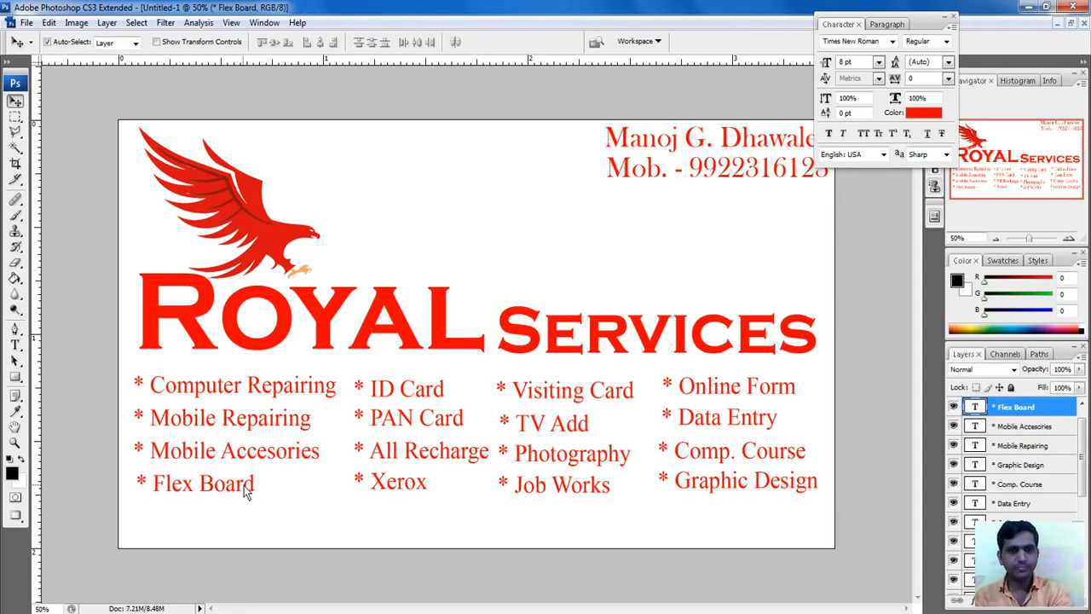
key("Up")
key("Up")
left_click(527, 486)
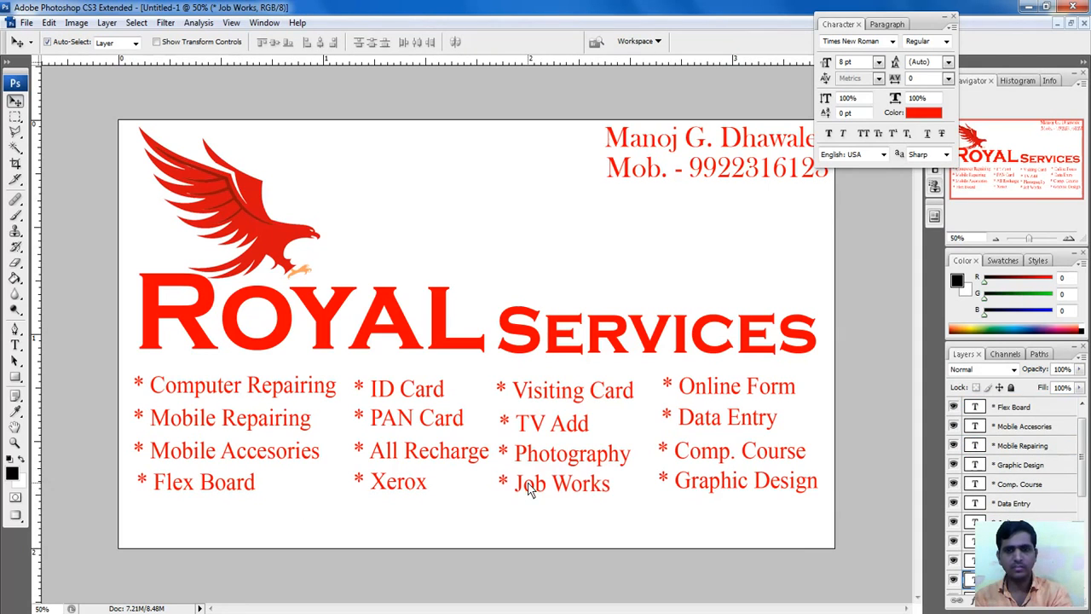
left_click(694, 418)
key("Down")
key("Down")
key("Down")
Step: Nudge Comp. Course and Graphic Design two steps right each
left_click(696, 451)
key("Right")
key("Right")
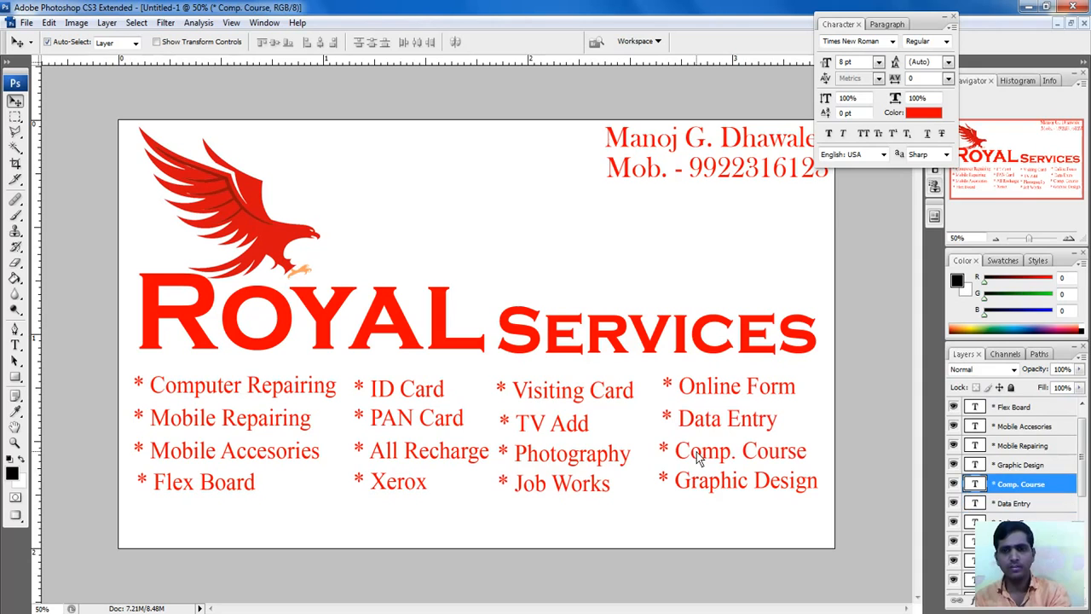
key("Right")
key("Right")
key("Right")
key("Right")
left_click(692, 483)
key("Right")
key("Right")
key("Right")
key("Right")
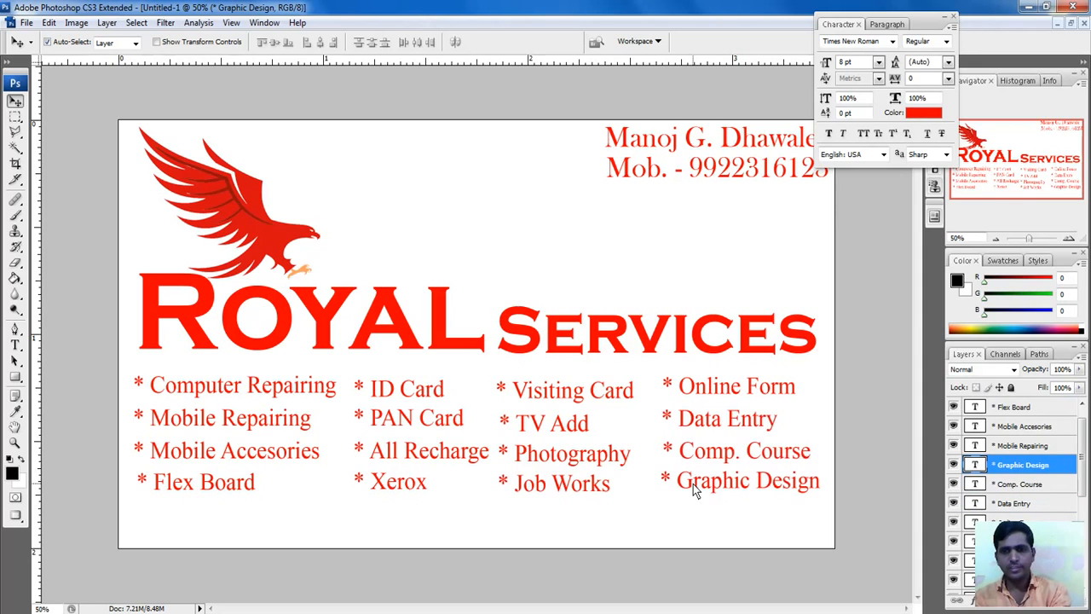
key("Right")
key("Right")
key("Right")
key("Right")
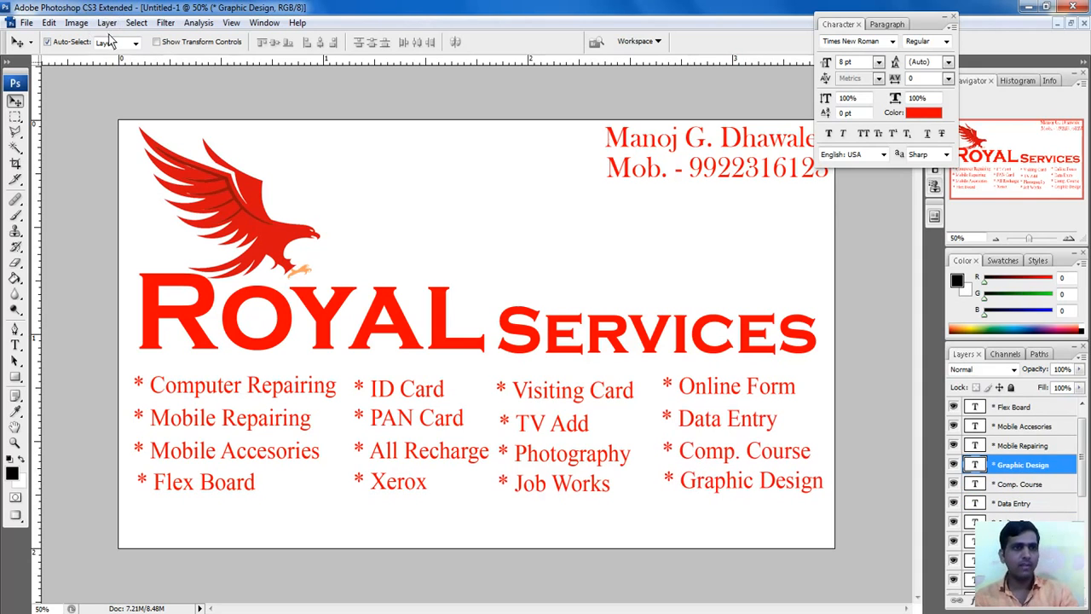
left_click(106, 23)
Step: Create a new layer and marquee-select a strip along the card's bottom edge
mouse_move(116, 39)
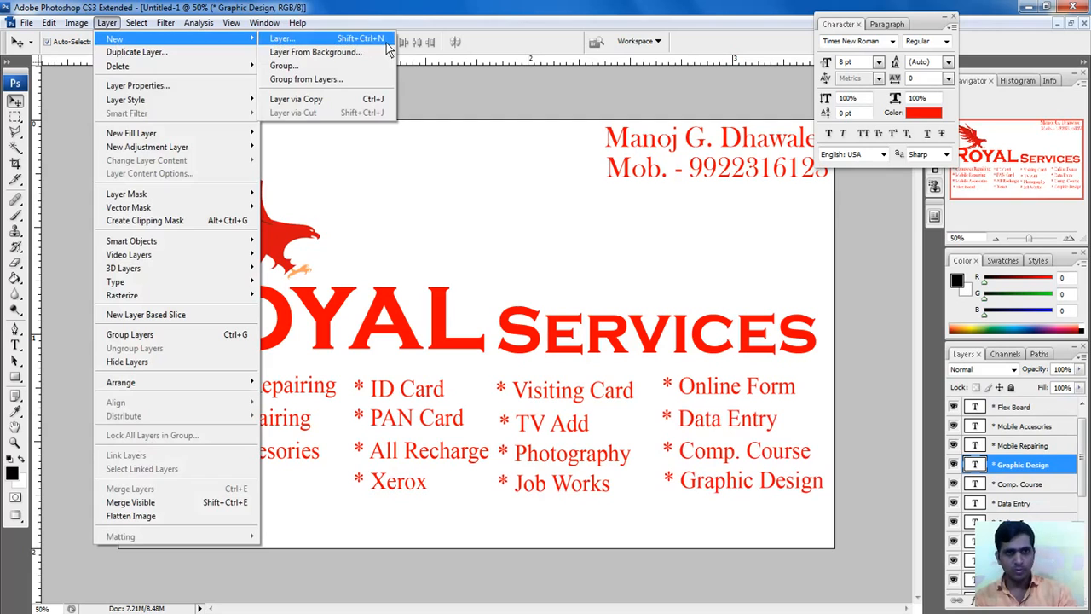
left_click(372, 39)
left_click(640, 198)
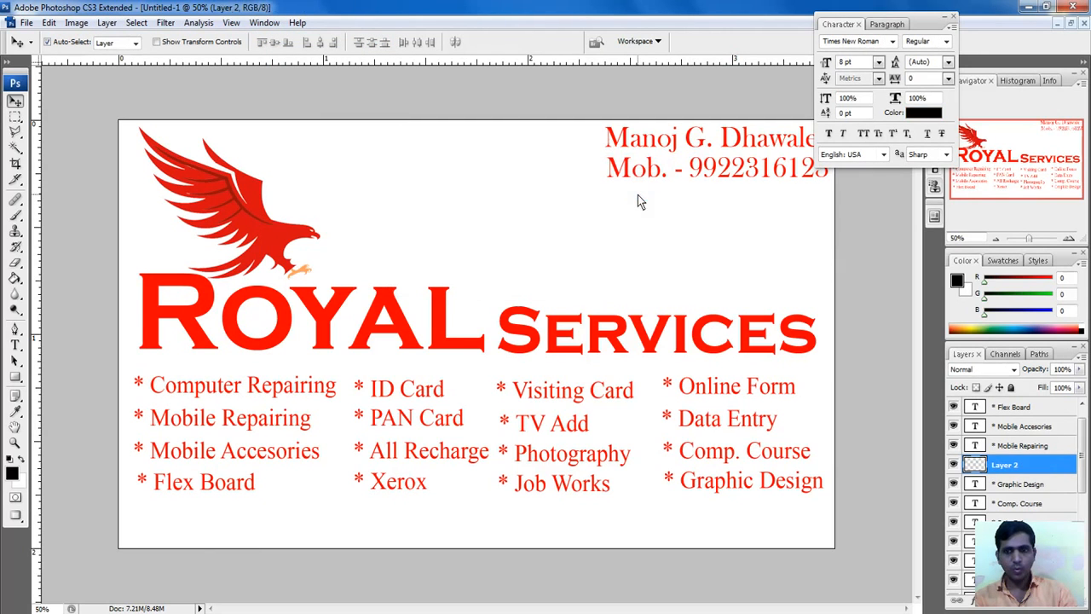
left_click(15, 117)
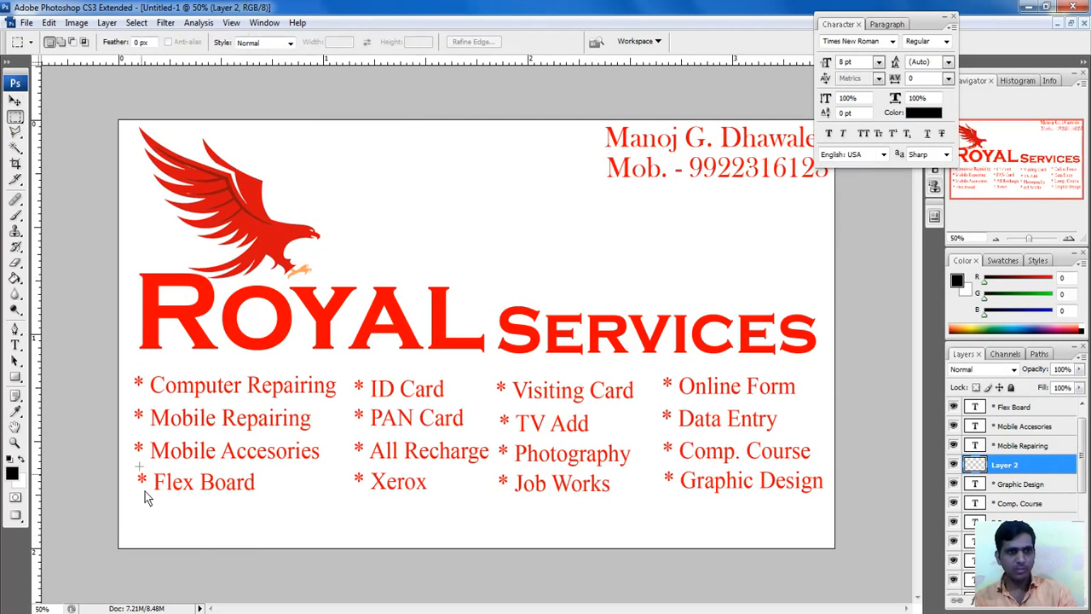
left_click_drag(113, 514, 829, 589)
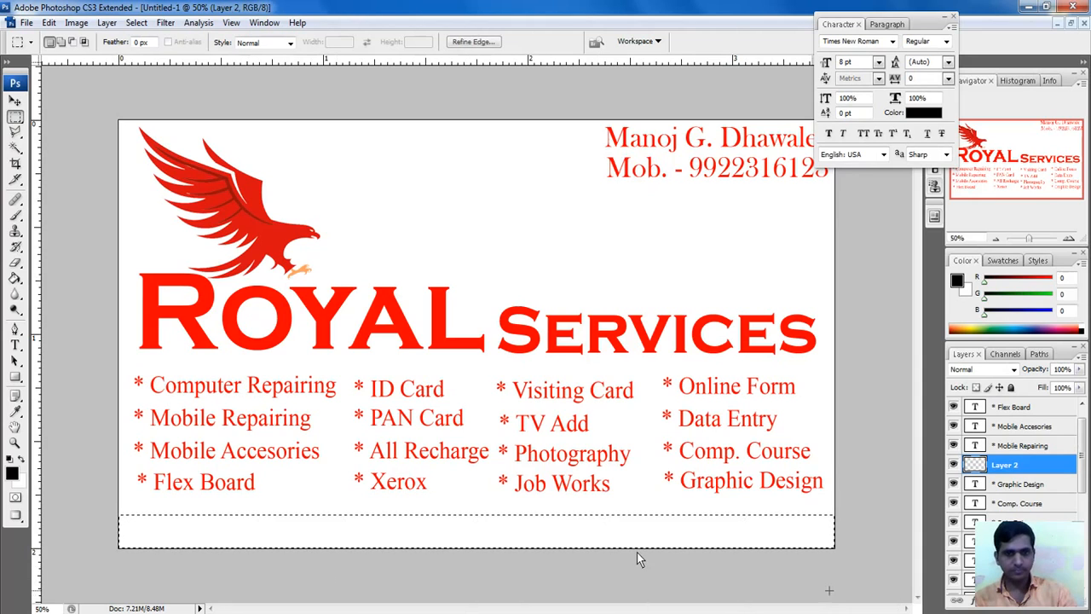
Step: Fill the strip with pure red (FF0000) using the Paint Bucket, then deselect
left_click(15, 280)
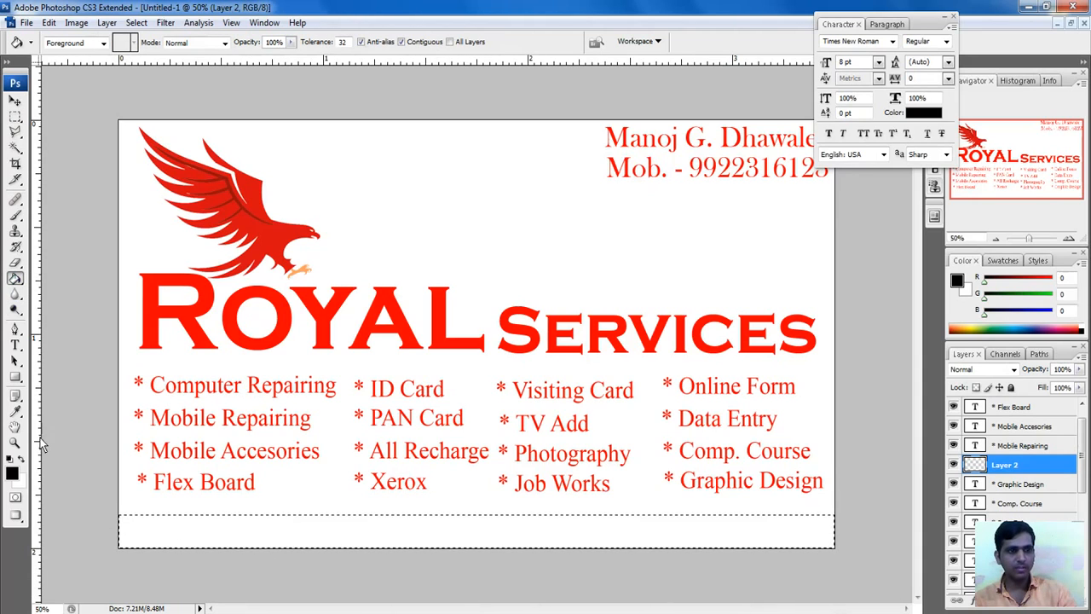
left_click(12, 471)
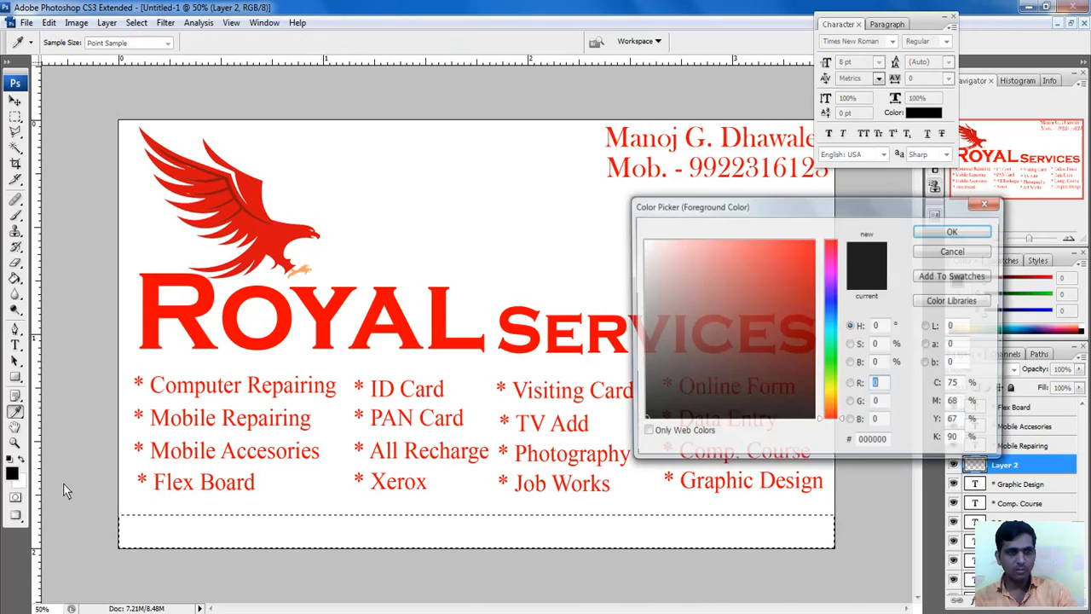
left_click(813, 242)
left_click(955, 231)
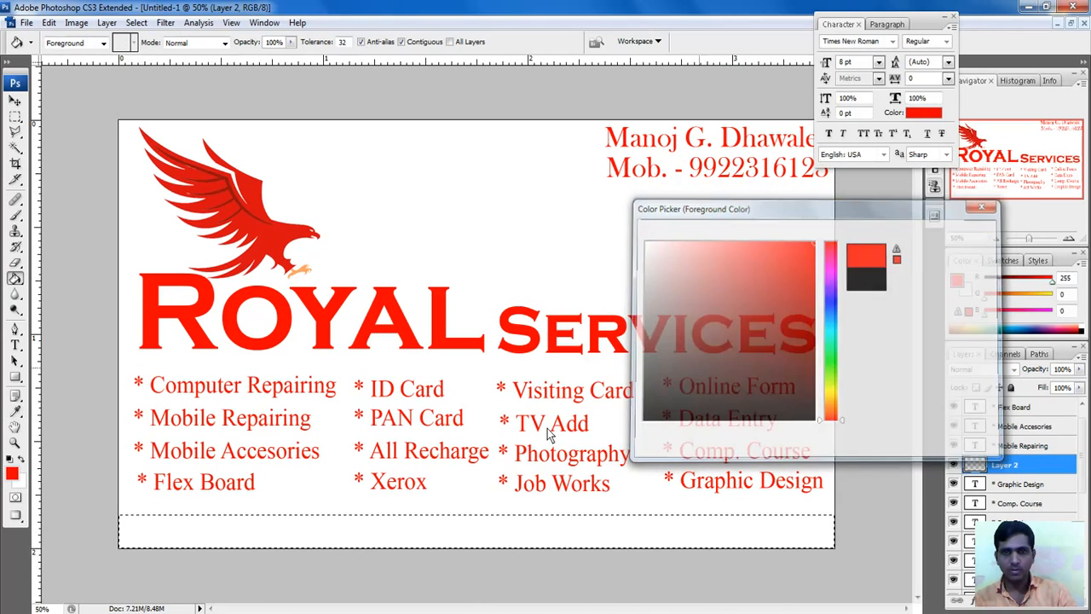
left_click(232, 522)
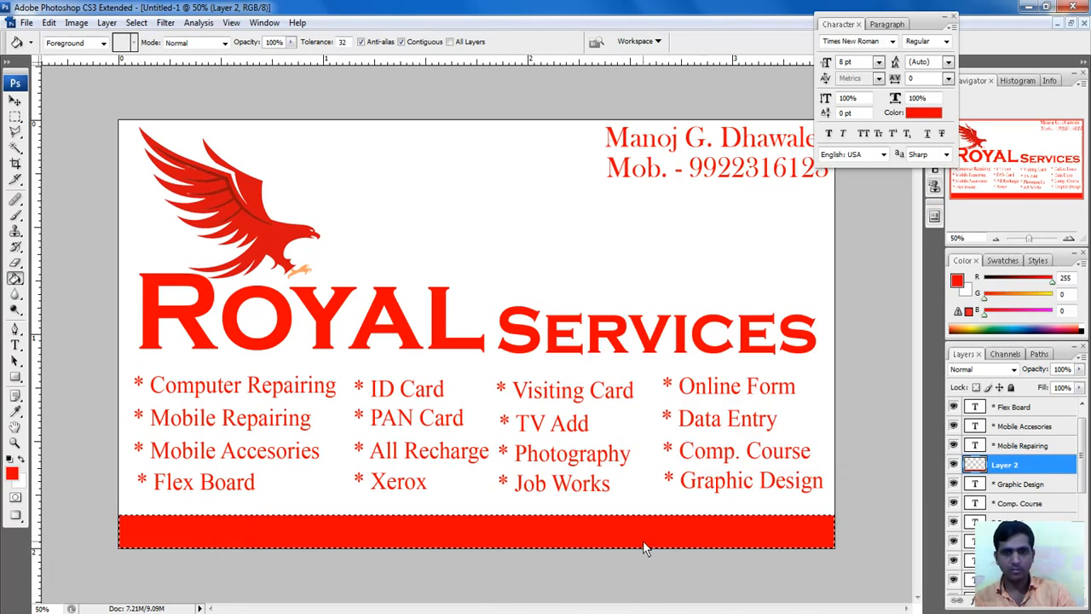
left_click(16, 345)
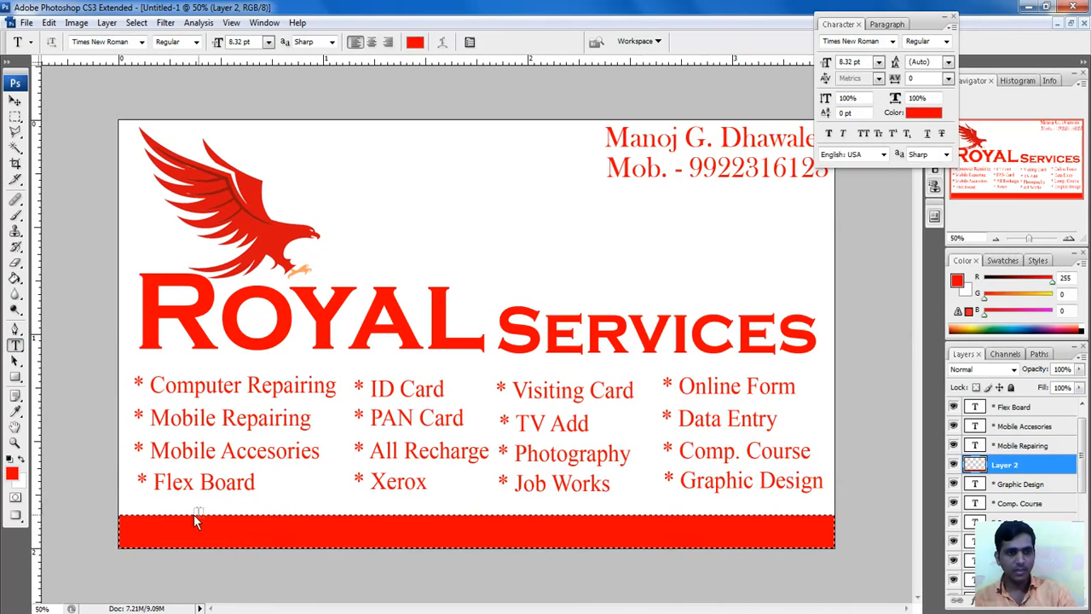
left_click(136, 23)
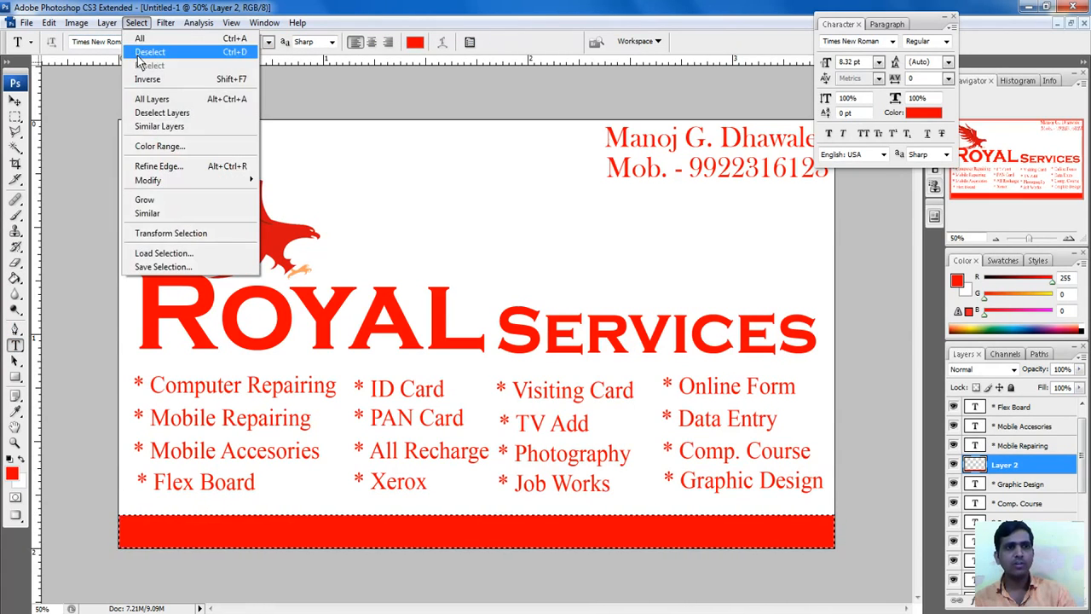
left_click(183, 51)
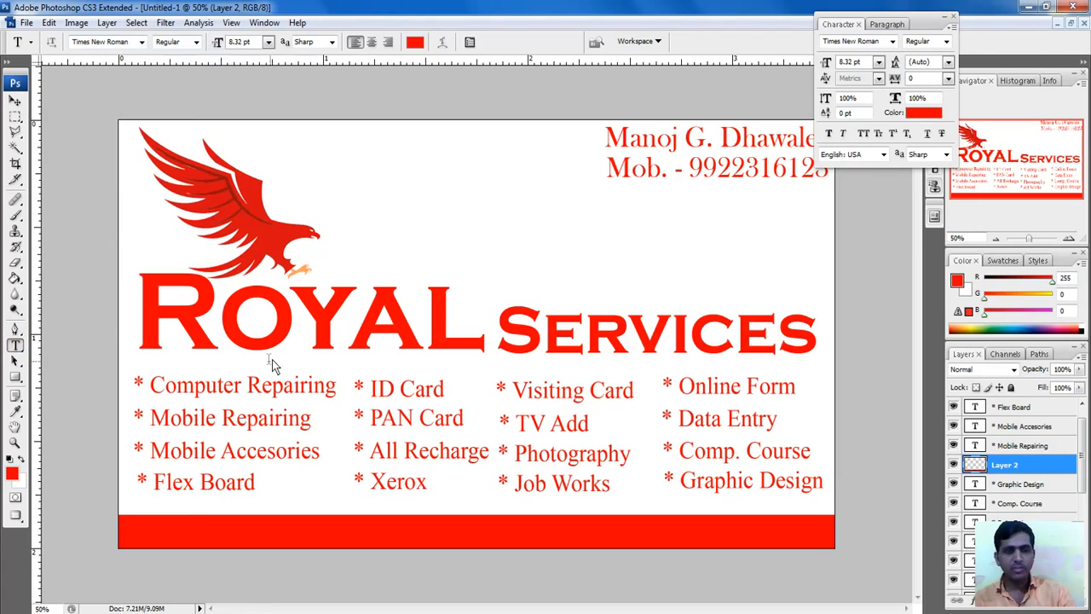
Step: Set the Type tool's text colour to white
left_click_drag(311, 167, 426, 226)
key("Escape")
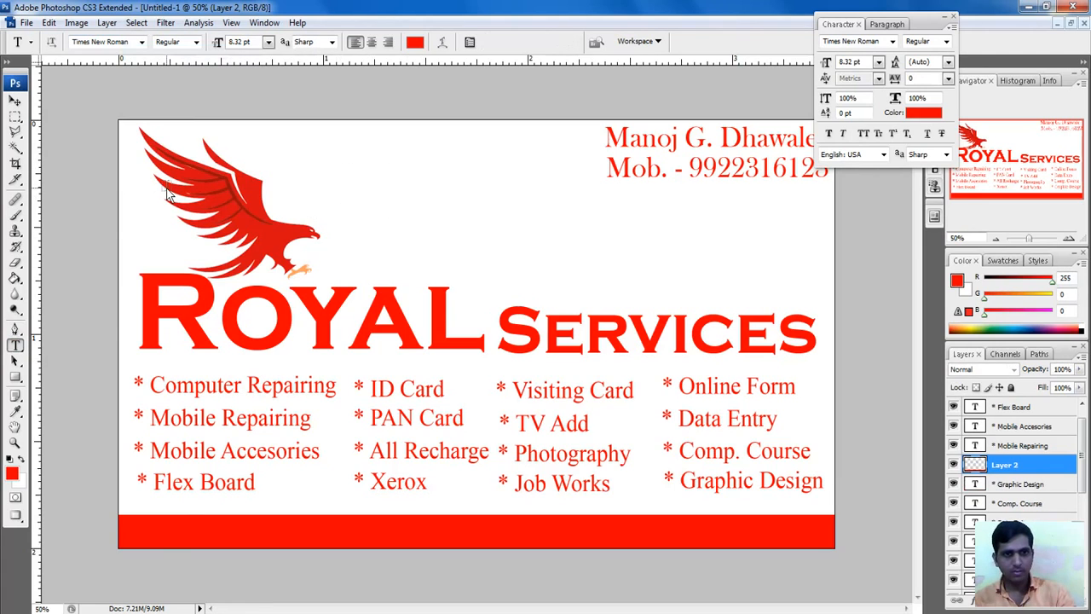
left_click(415, 43)
left_click_drag(746, 382, 643, 241)
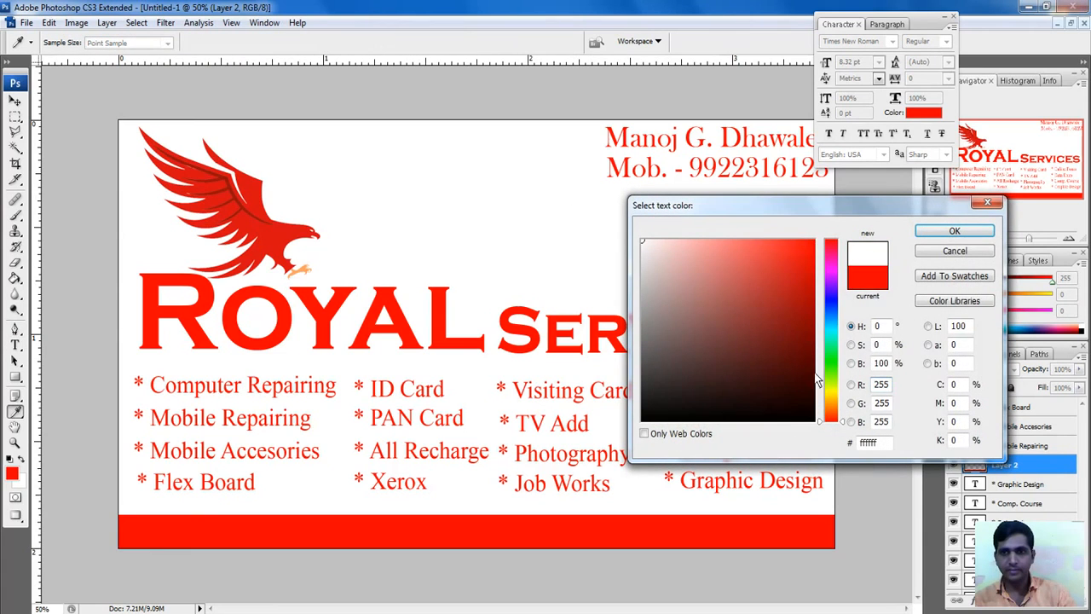
left_click(954, 234)
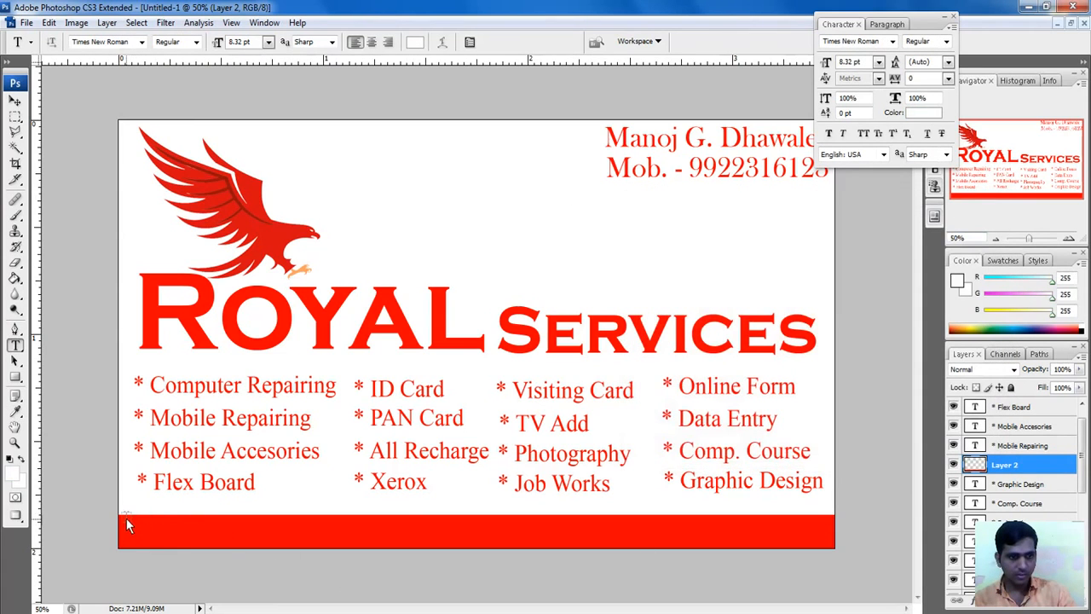
Step: Type the shop's full address, ending in its PIN code, across the red bar and commit it
left_click_drag(126, 517, 828, 554)
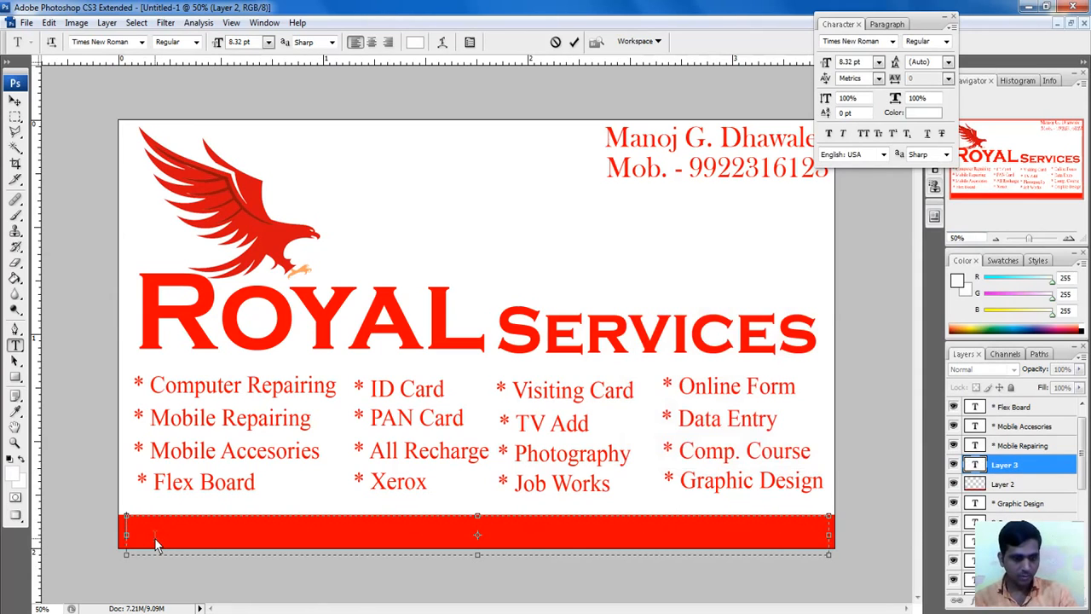
type("Ad")
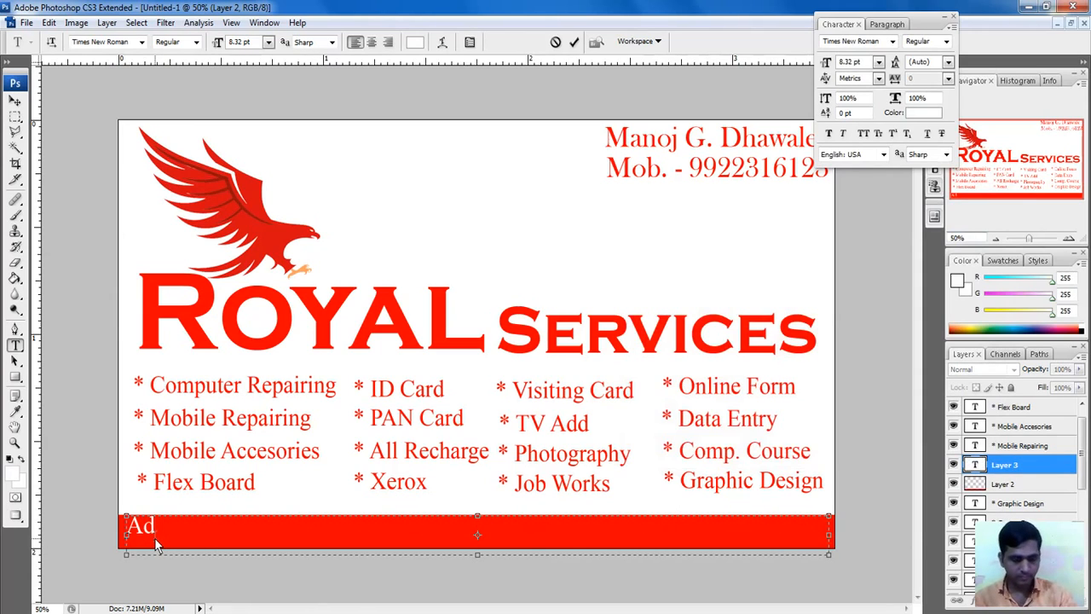
type("d")
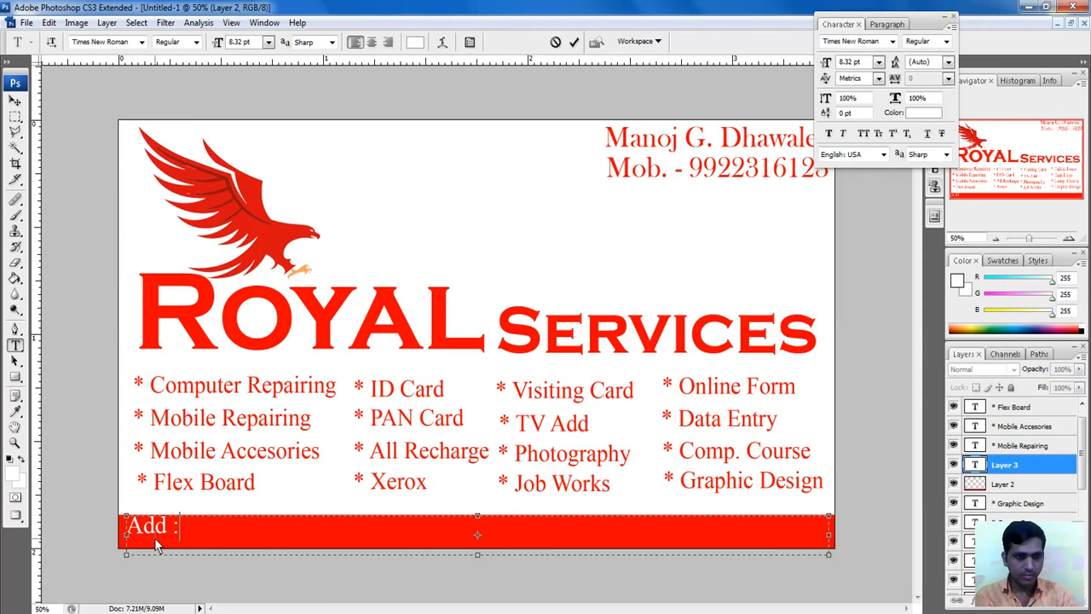
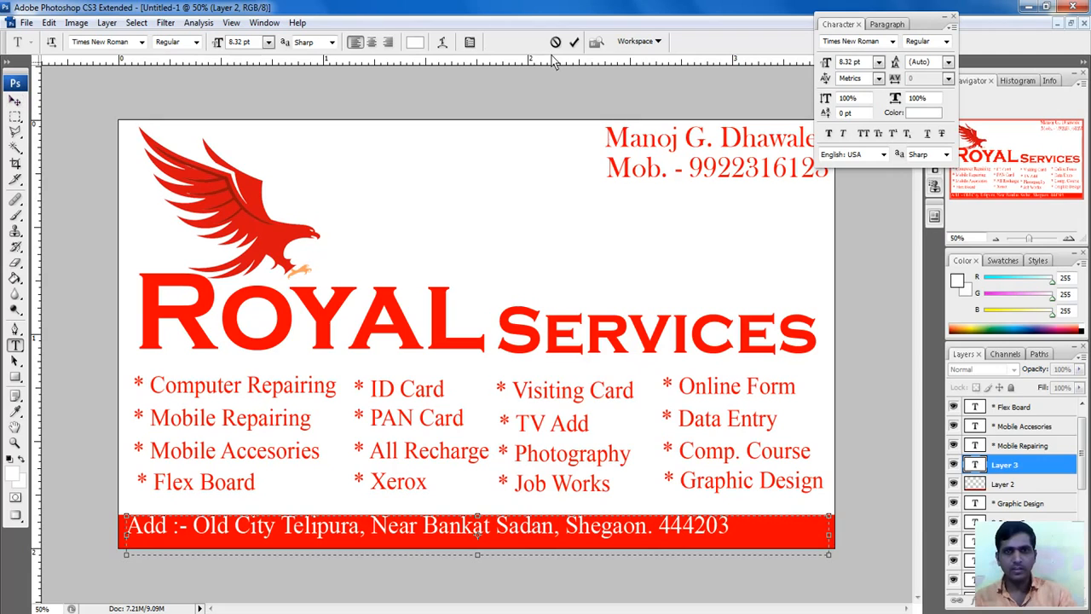
left_click(574, 43)
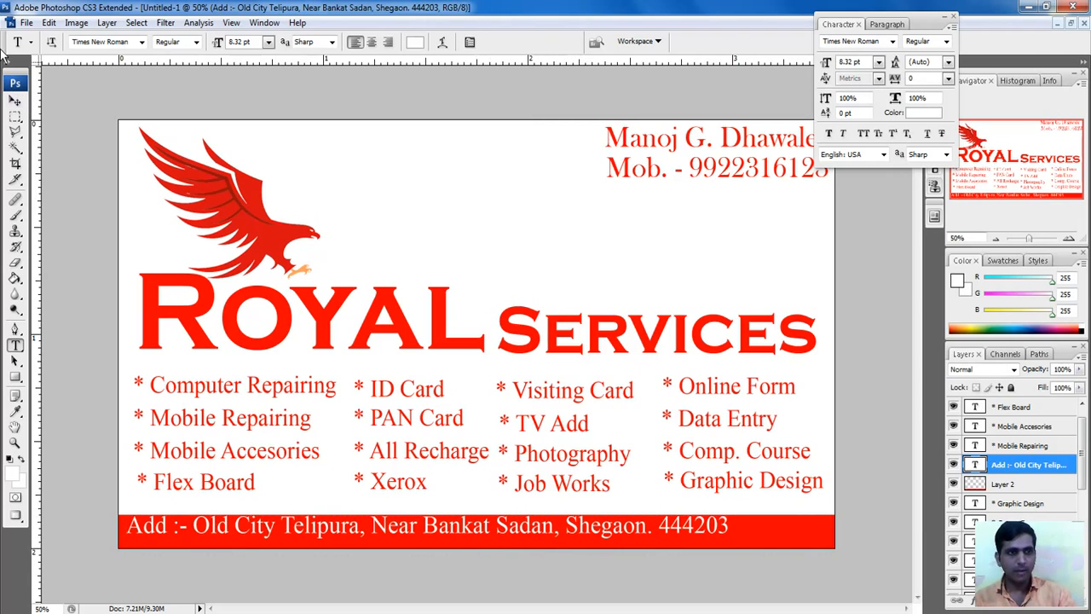
Step: Centre the address line in the red bar and change its font to Trebuchet MS
left_click(16, 102)
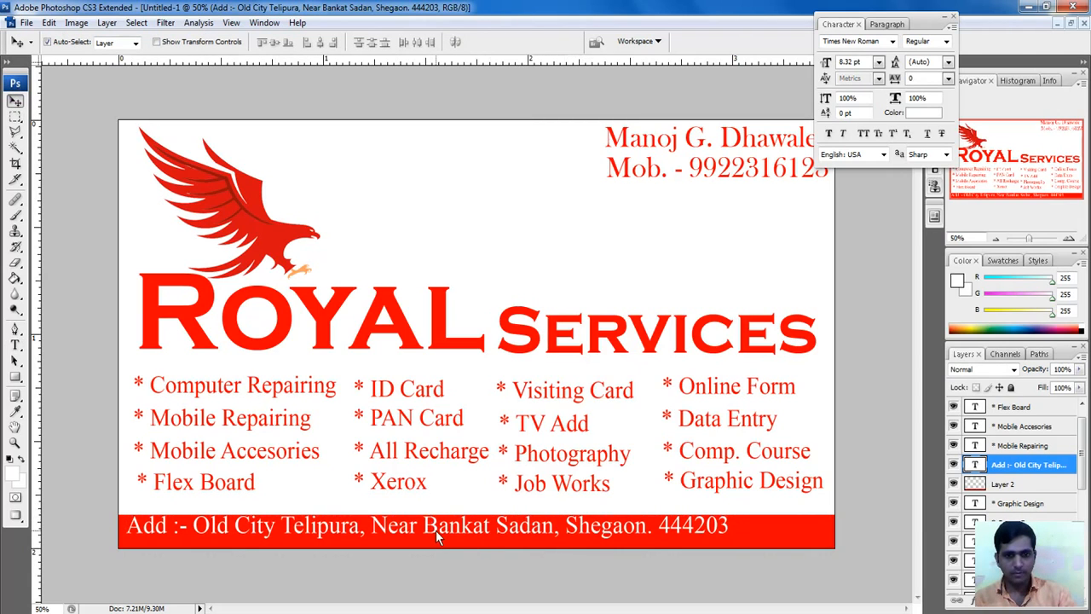
left_click_drag(436, 531, 492, 538)
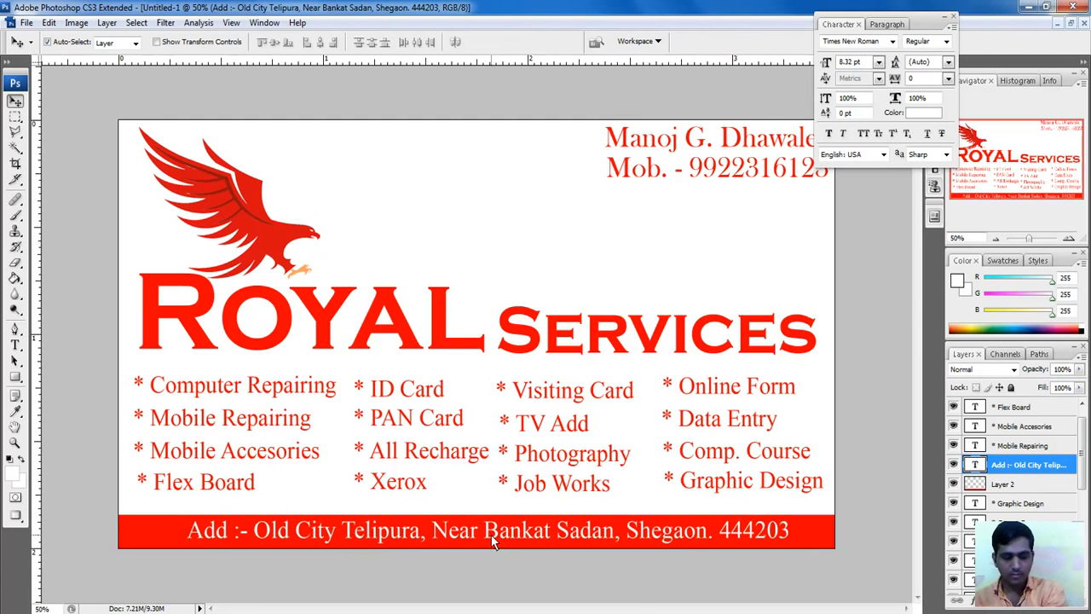
left_click(857, 42)
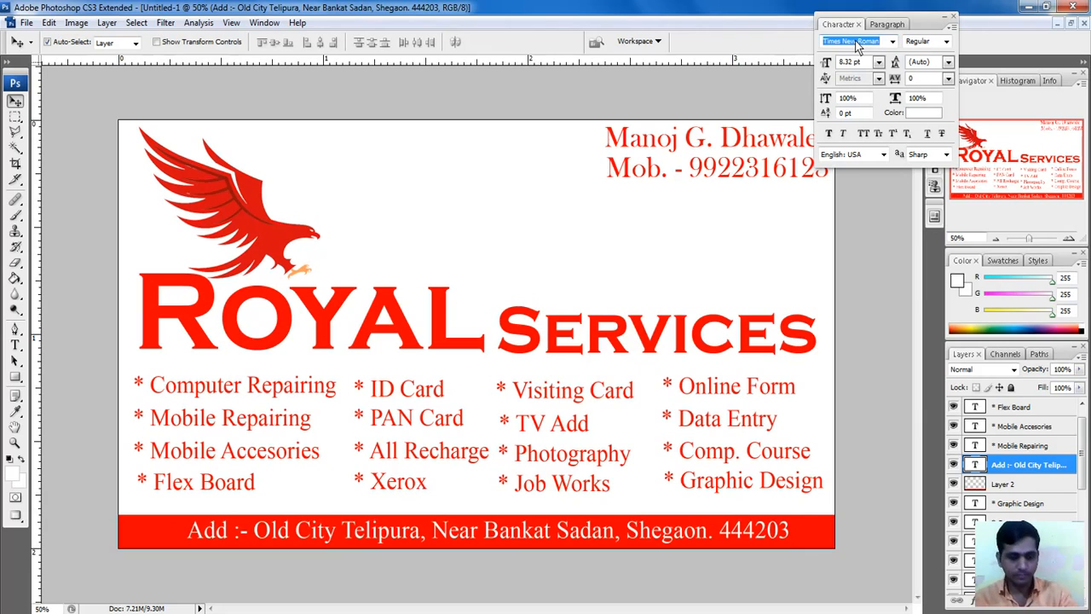
type("Trebuchet MS")
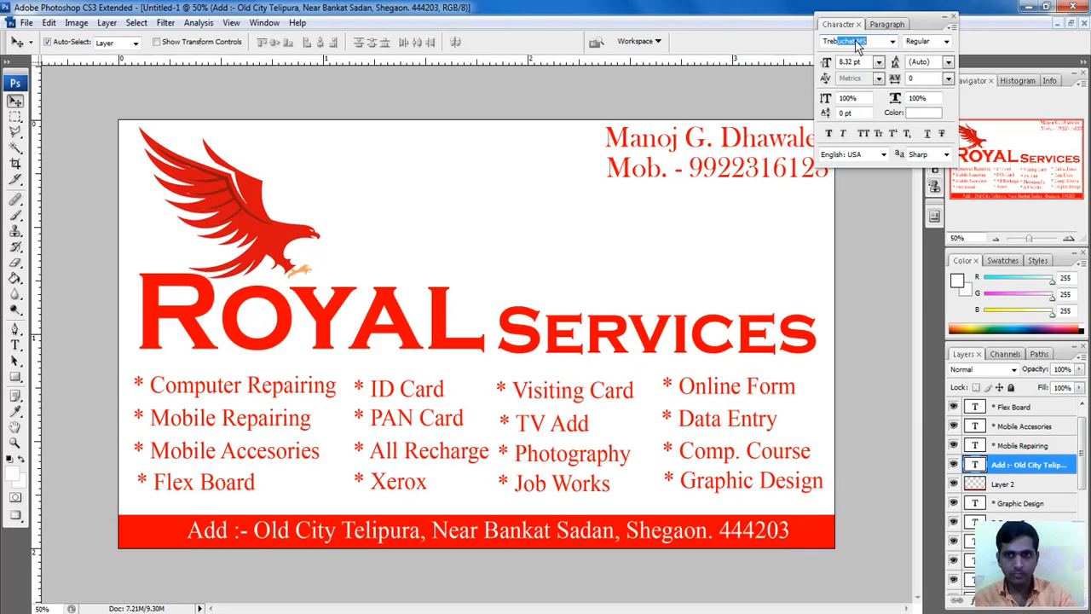
key("Return")
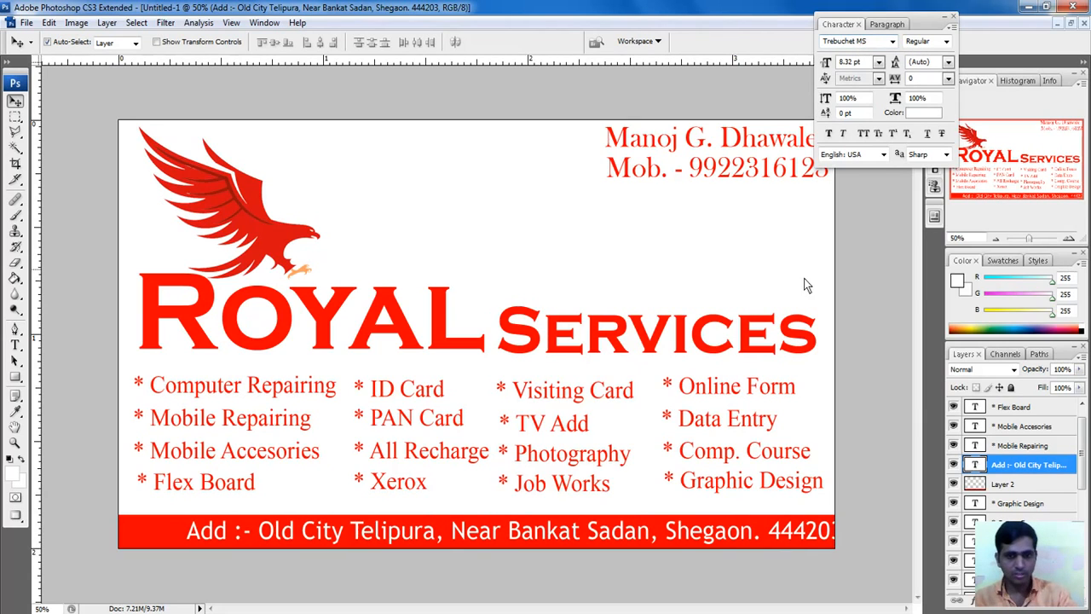
left_click_drag(553, 537, 508, 538)
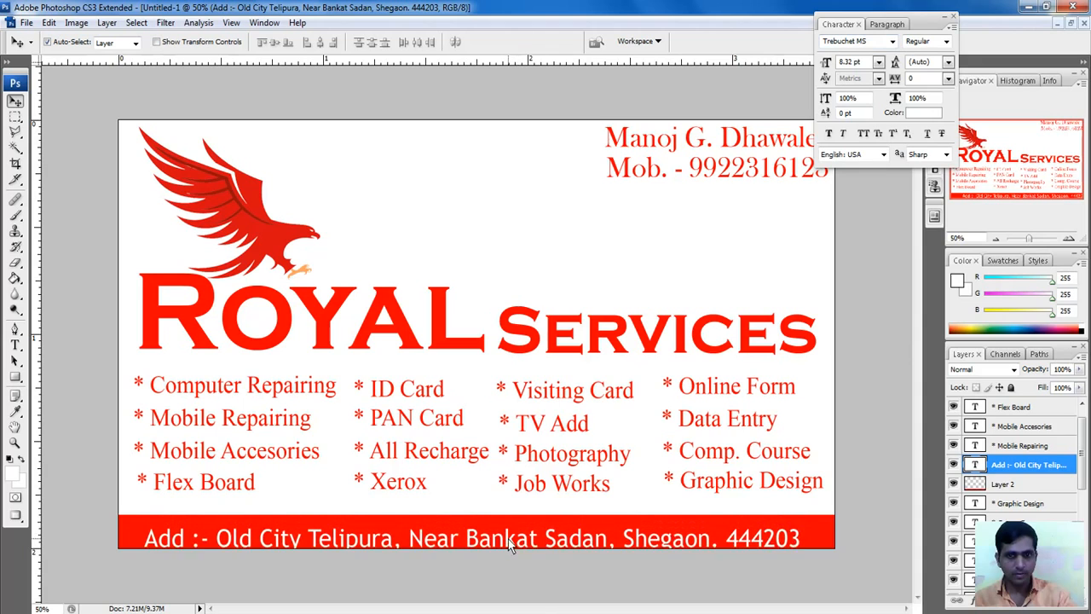
Step: Apply Faux Bold to the address and nudge it back inside the red band
left_click(829, 135)
left_click_drag(481, 532, 475, 535)
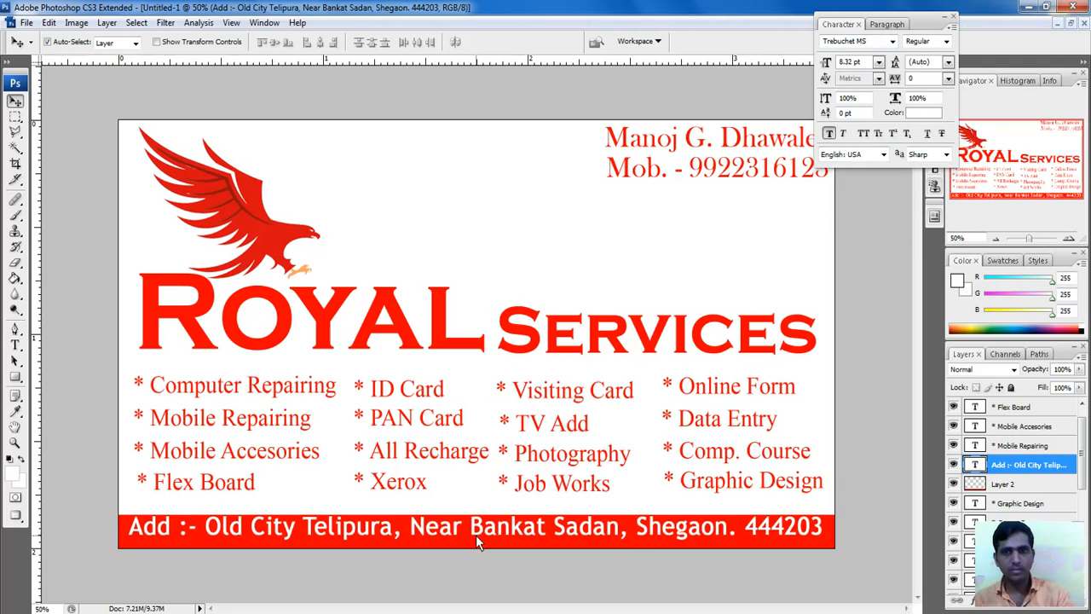
key("Down")
key("Down")
key("Down")
key("Down")
key("Down")
key("Down")
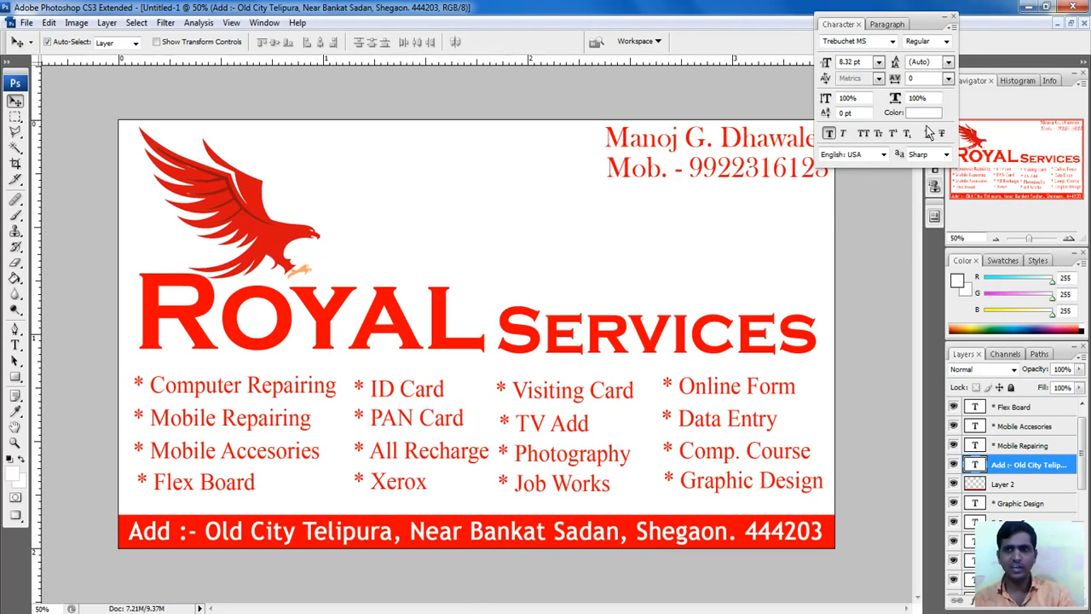
double_click(937, 24)
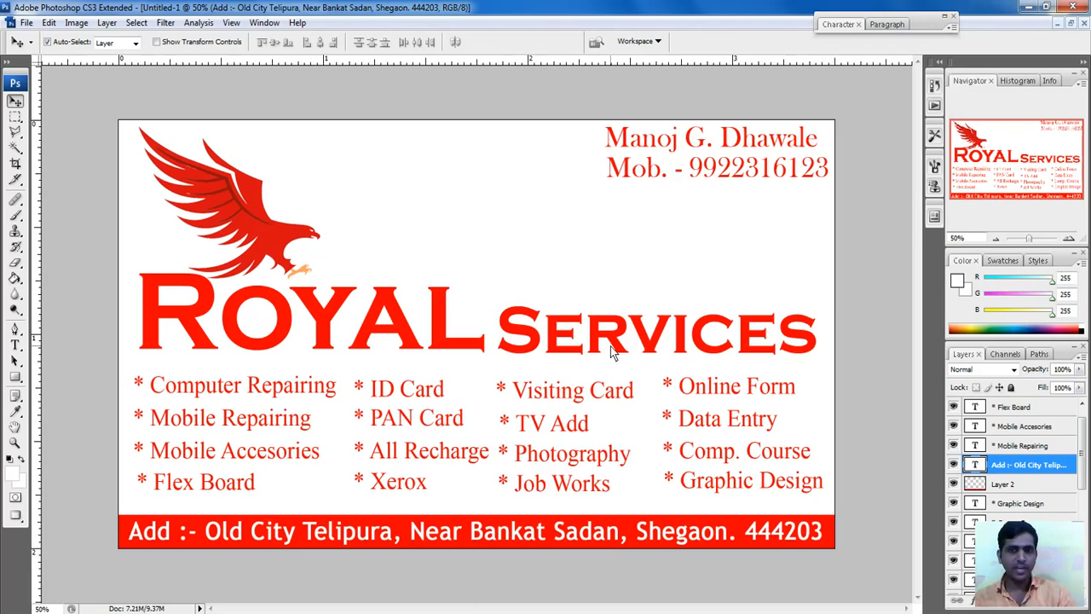
left_click(669, 141)
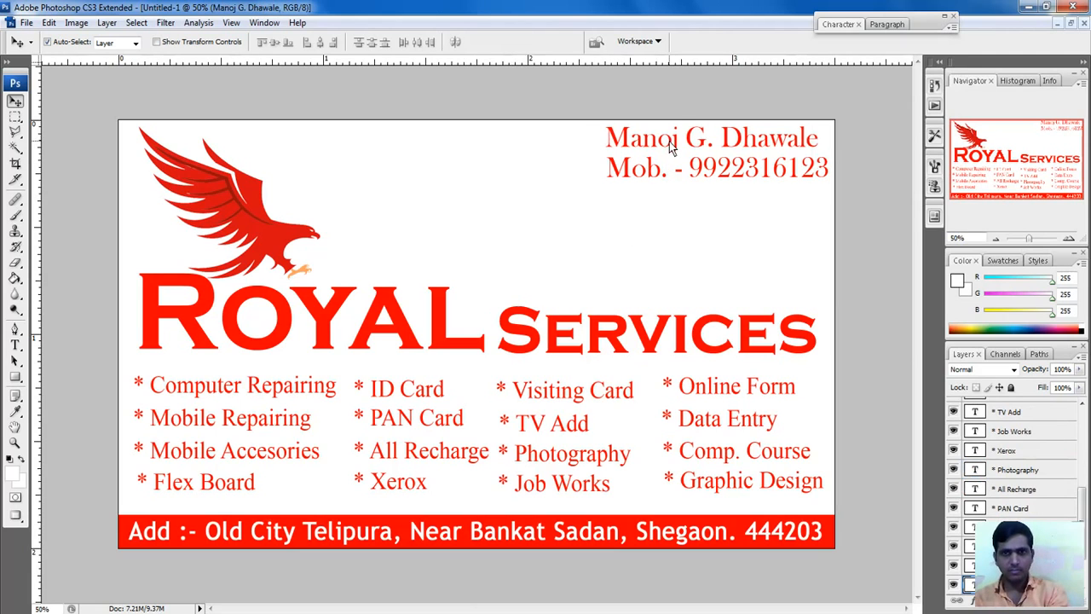
Step: Save the card as a JPEG named 'Visitng Card' in the Visiting Card folder
left_click(27, 22)
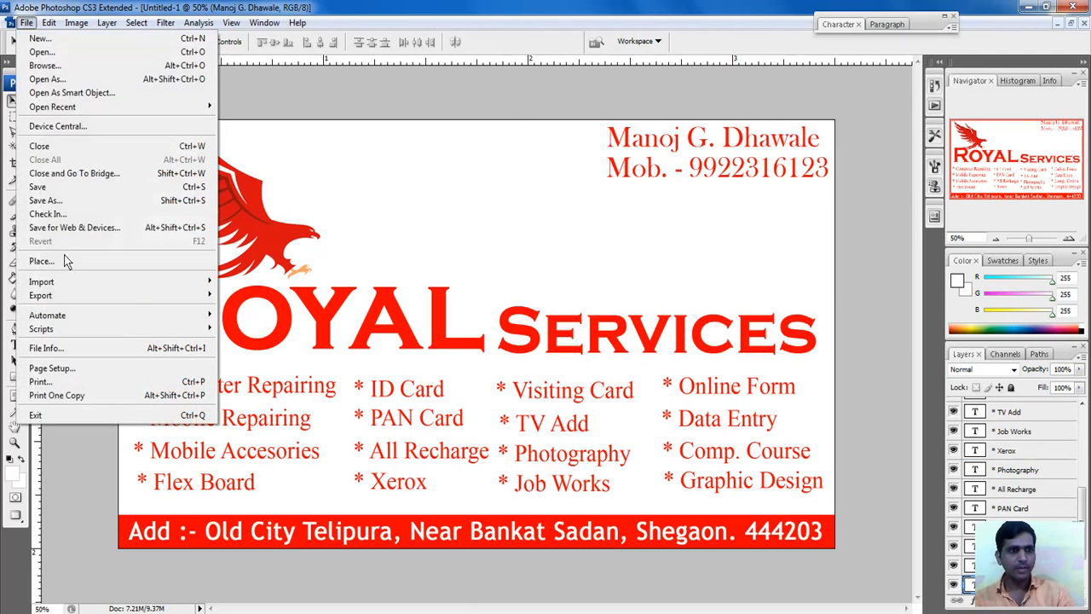
left_click(56, 205)
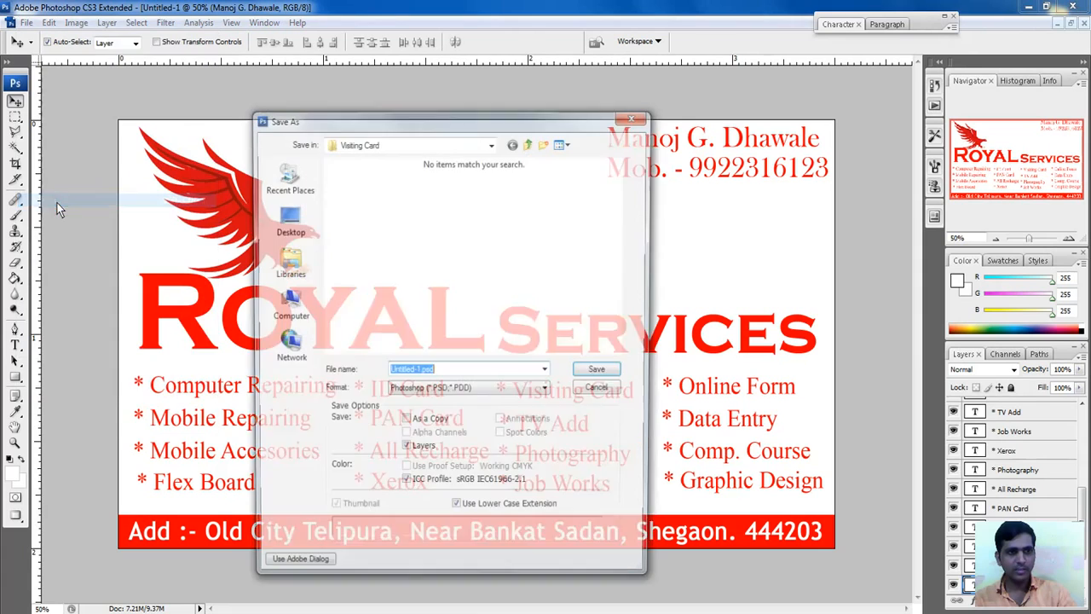
left_click(444, 392)
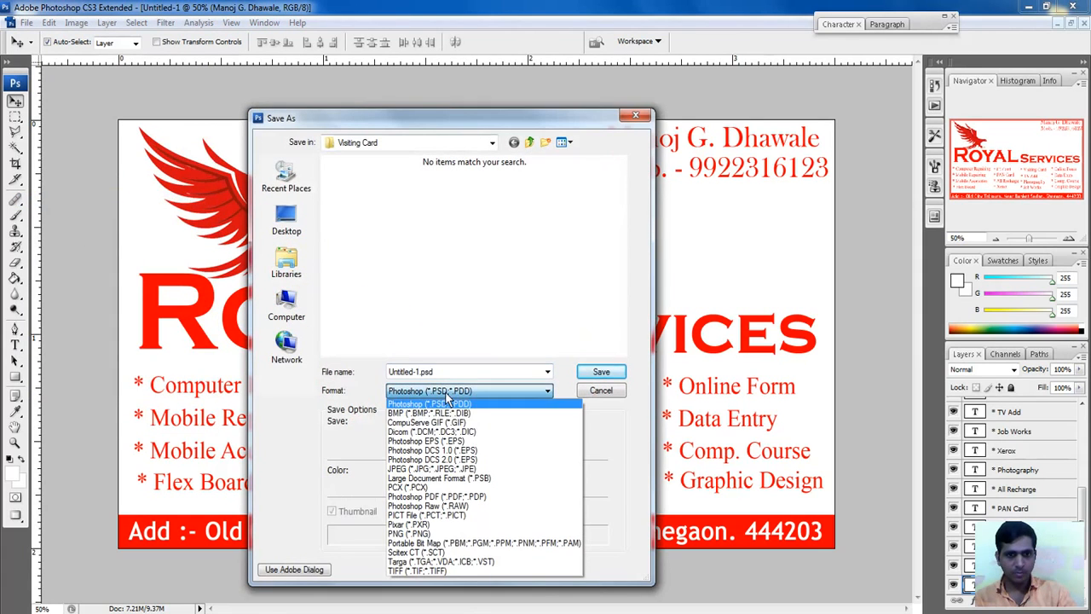
left_click(443, 470)
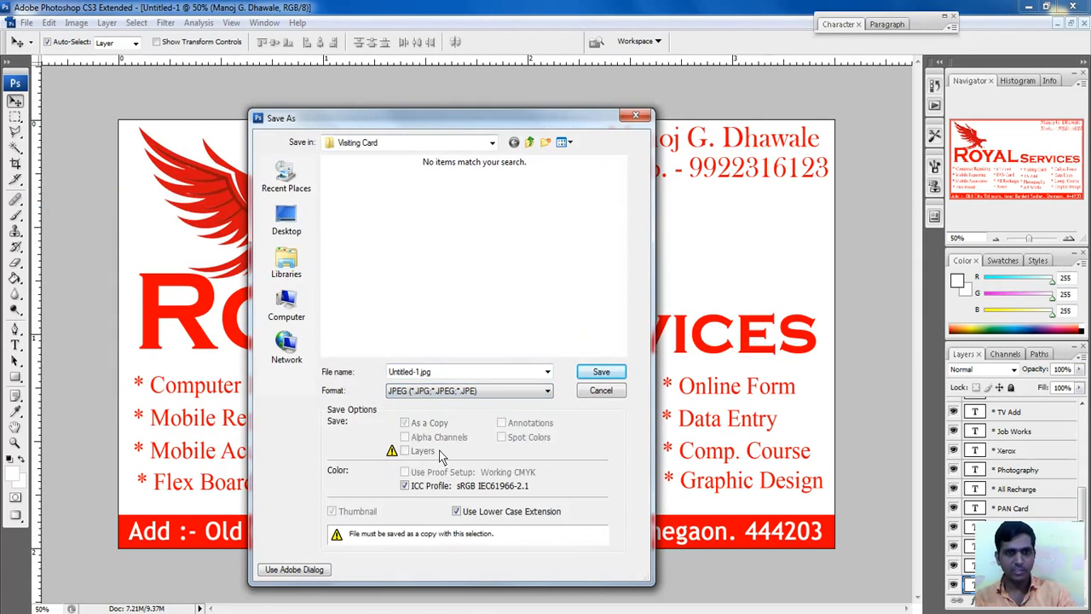
left_click_drag(450, 374, 195, 387)
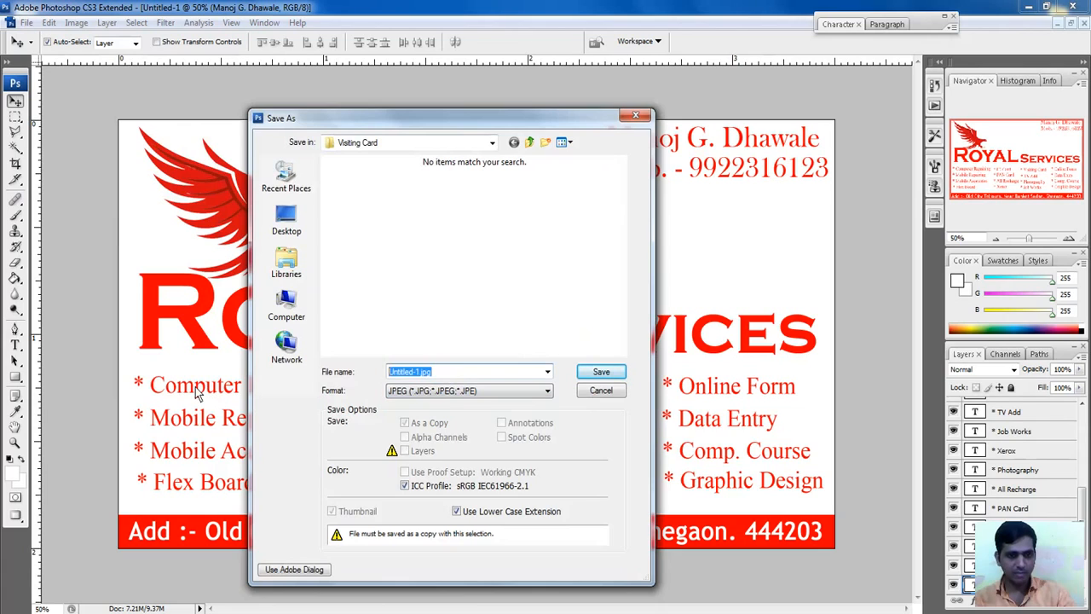
type("Visitn")
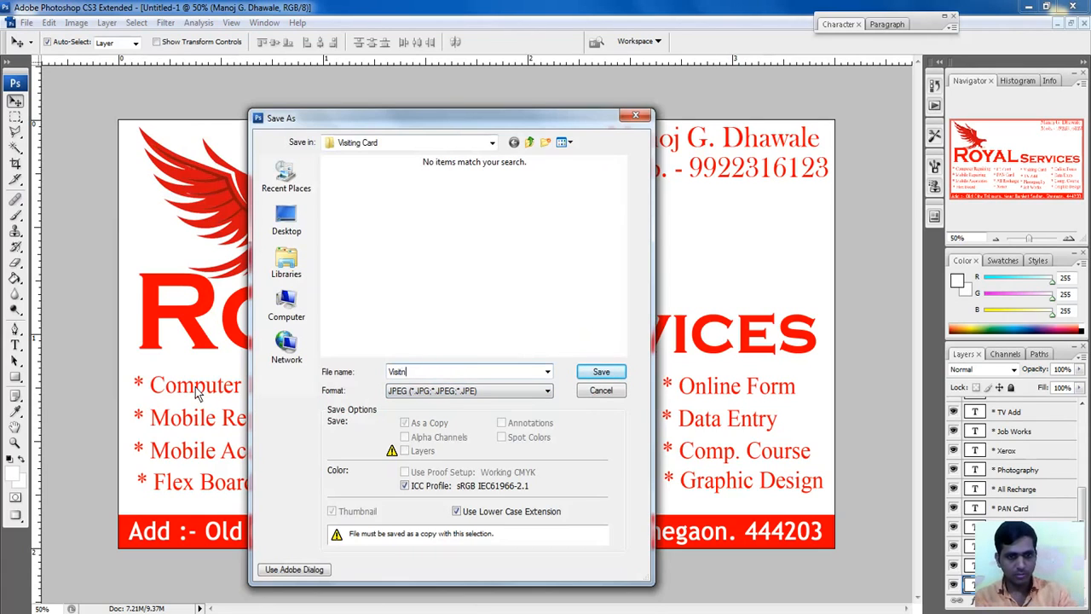
type("g Card")
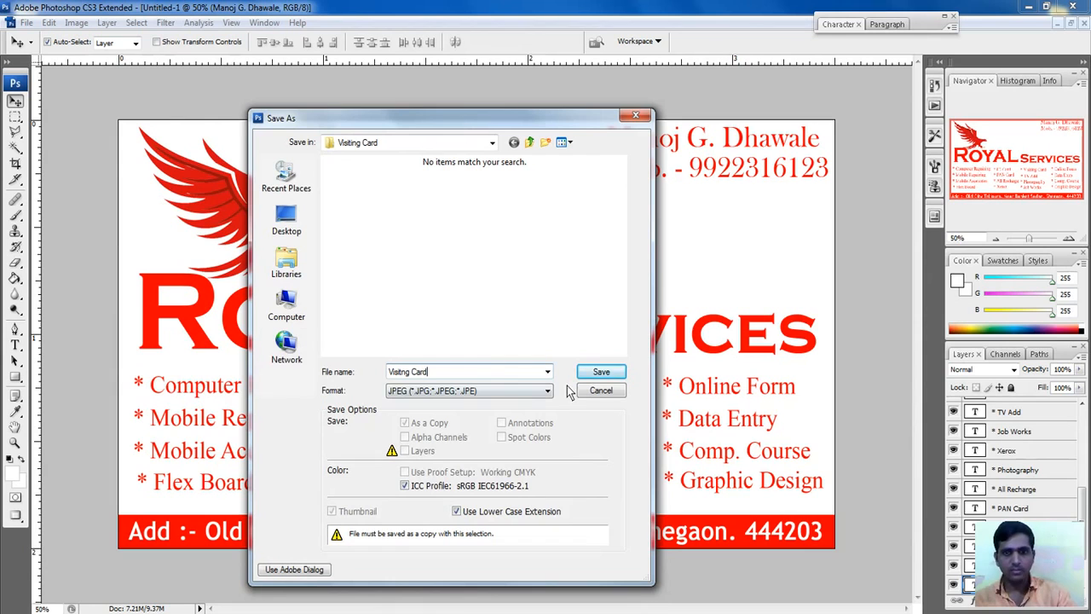
left_click(601, 372)
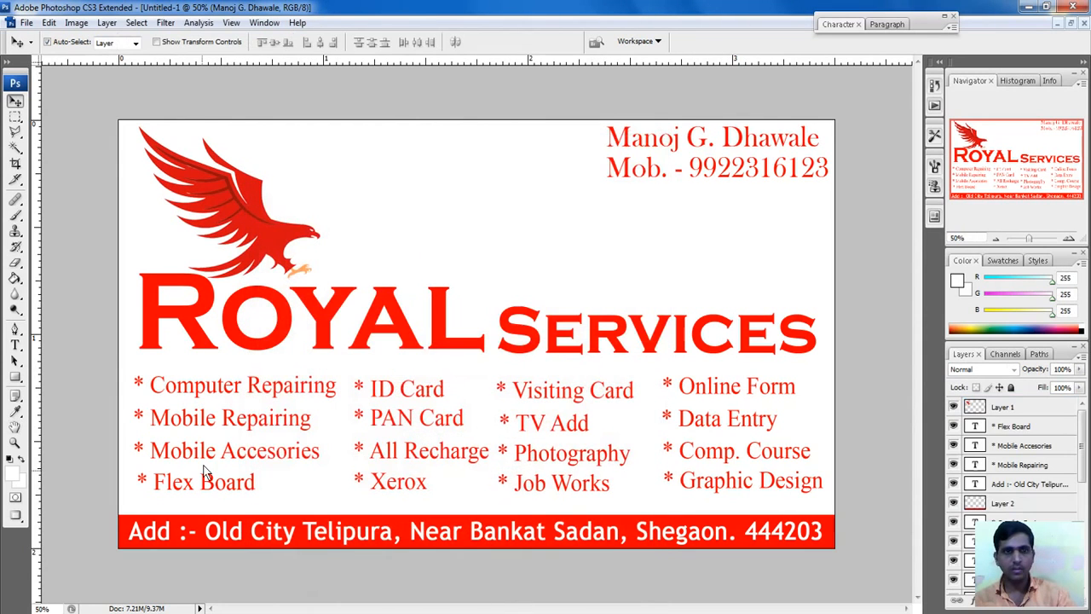